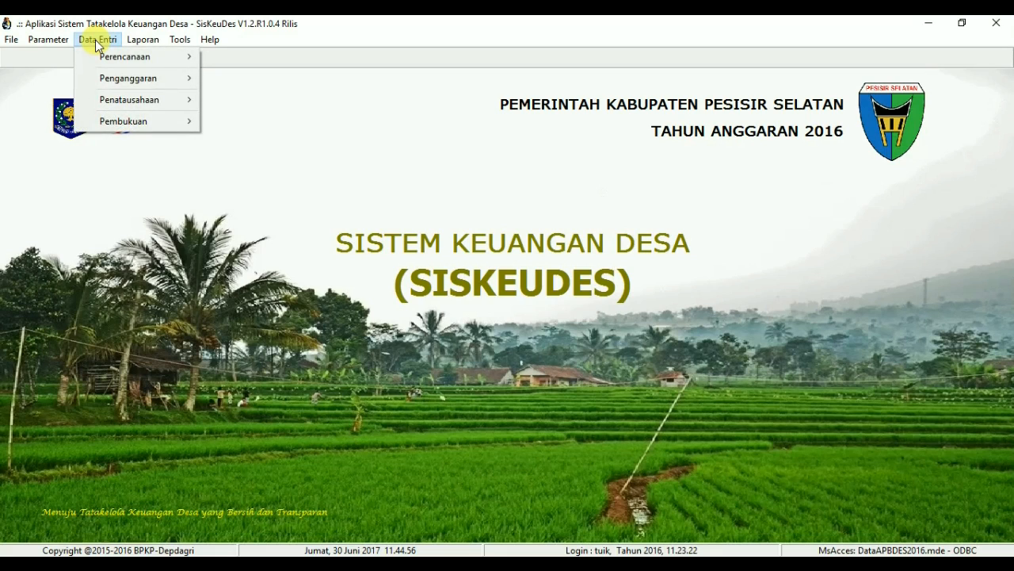
- Open the RPJM Desa activity plan data under the Renstra dan RPJM Desa planning entry
mouse_move(110, 57)
mouse_move(113, 56)
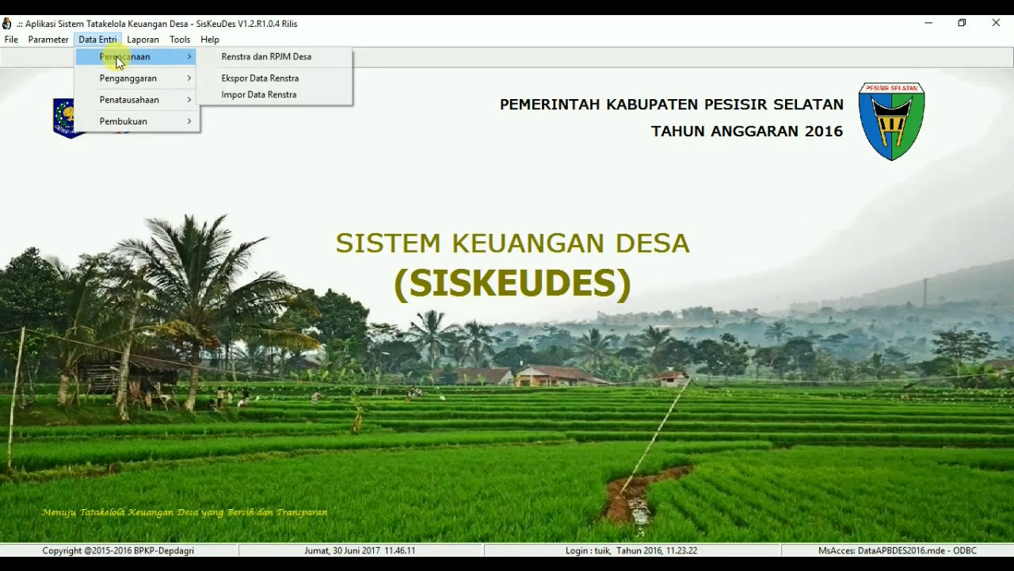
click(256, 56)
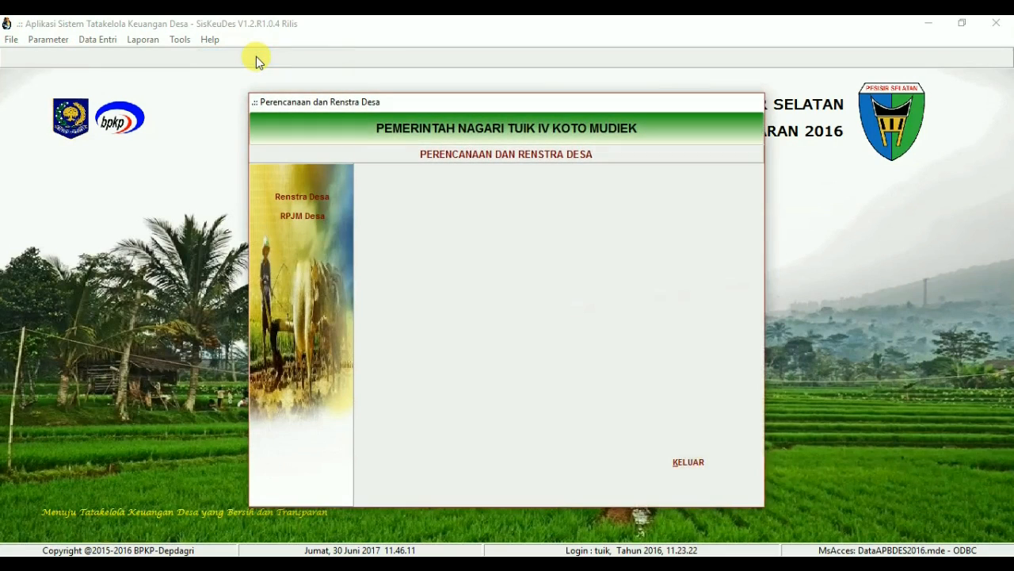
click(305, 216)
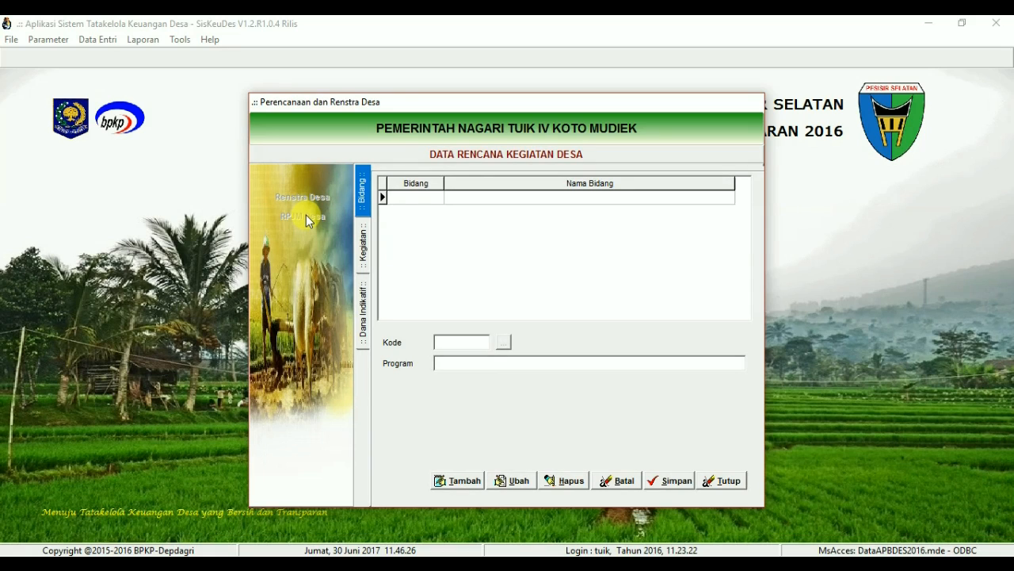
- Add field 01, Bidang Penyelenggaraan Pemerintah Nagari, to the village plan and save it
click(452, 480)
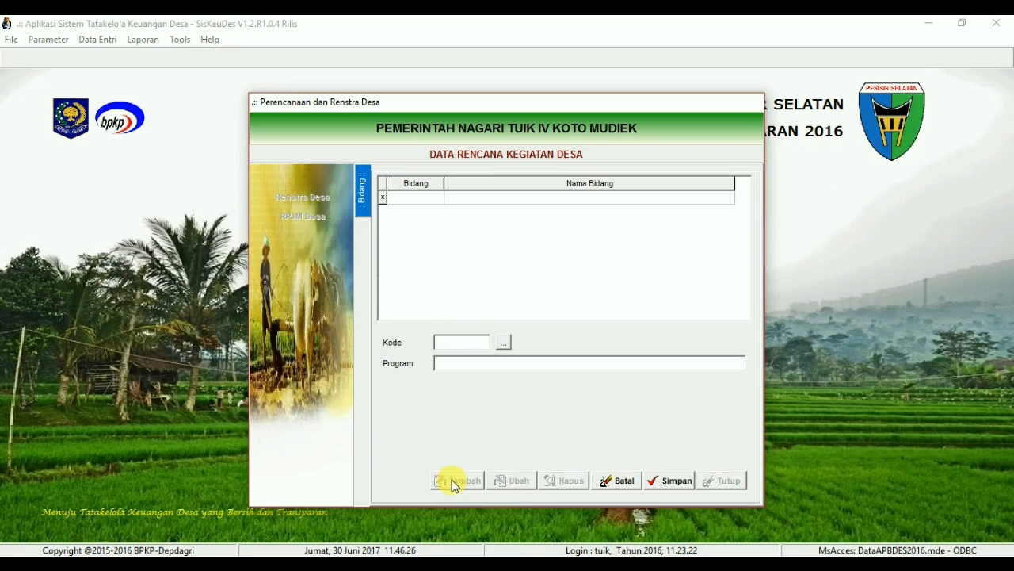
click(504, 342)
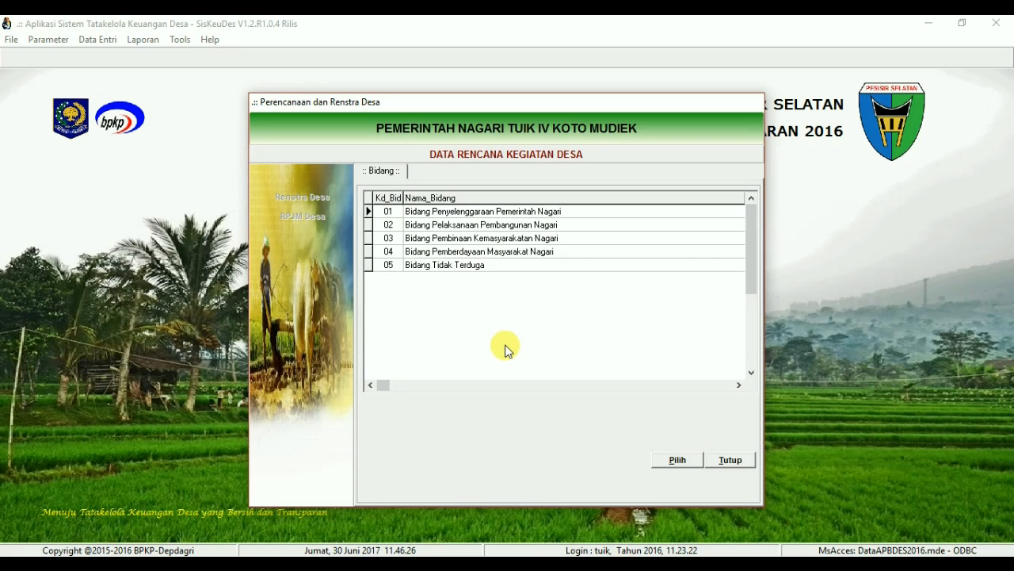
click(489, 211)
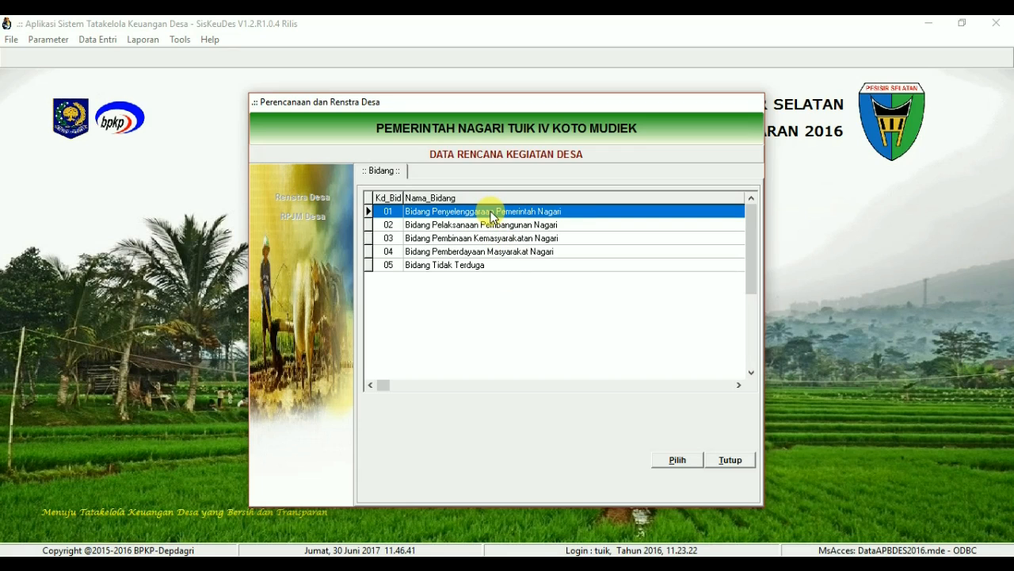
click(668, 458)
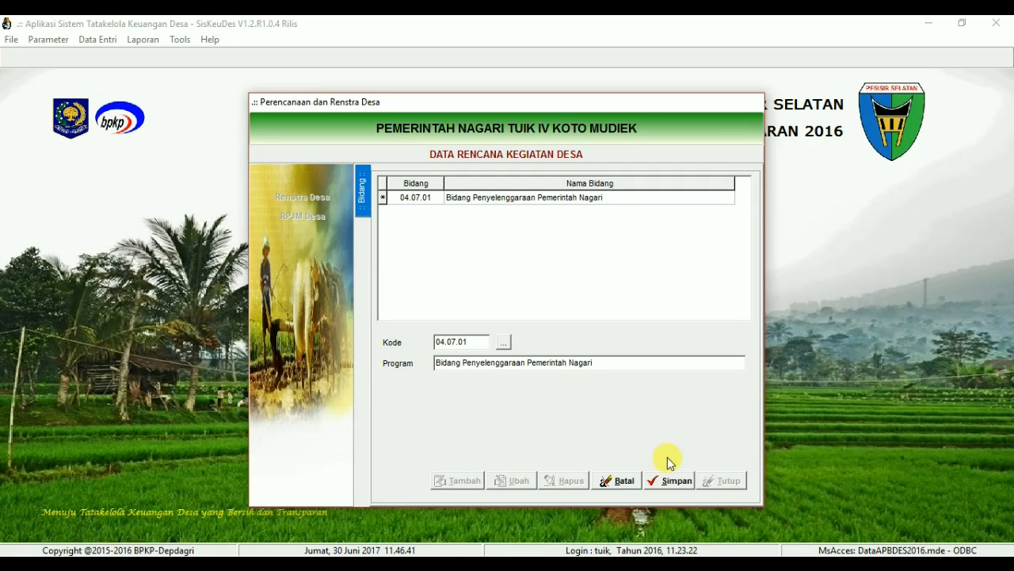
click(670, 481)
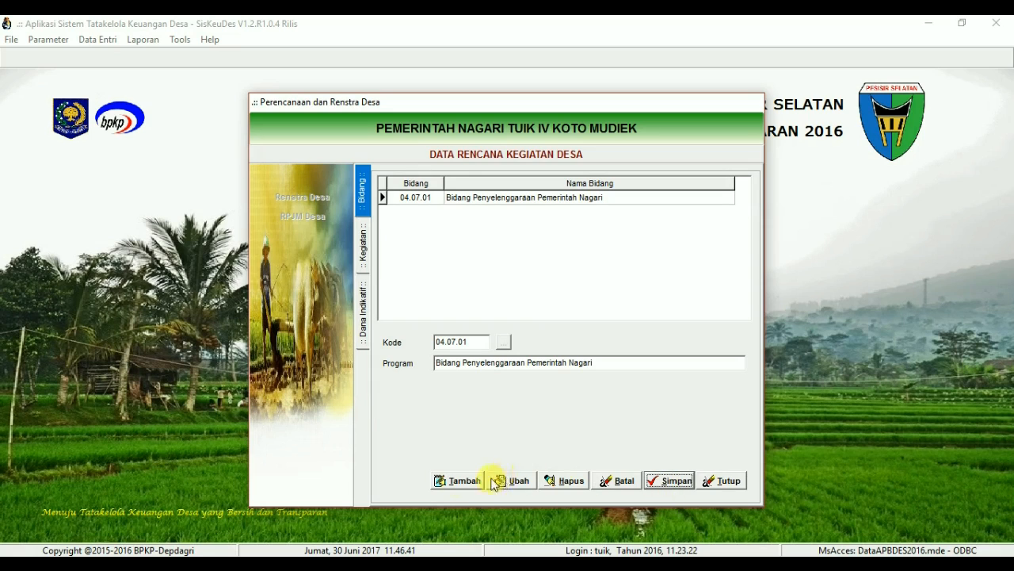
- Add field 02, Bidang Pelaksanaan Pembangunan Nagari, to the village plan and save it
click(449, 479)
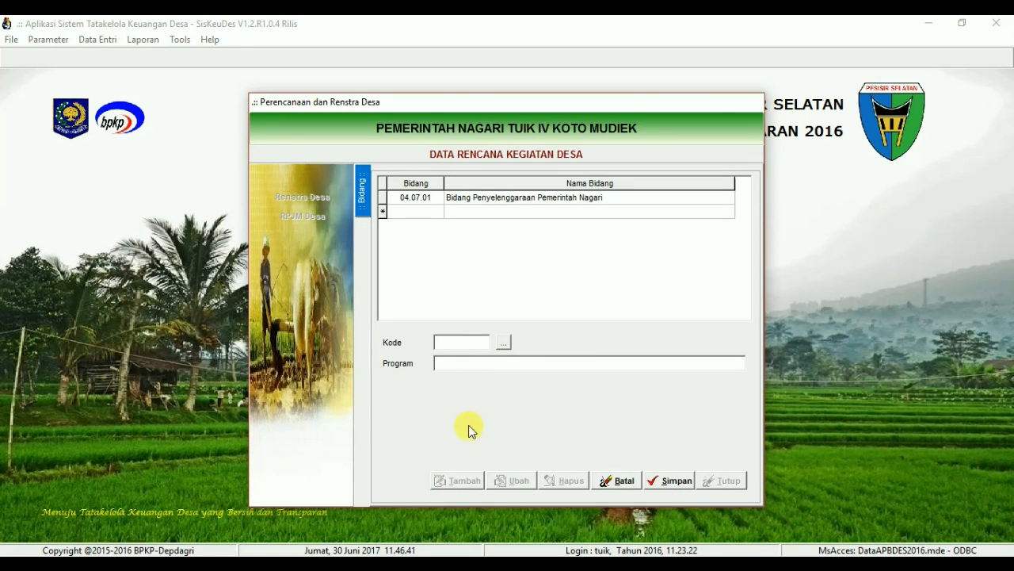
click(503, 341)
click(501, 227)
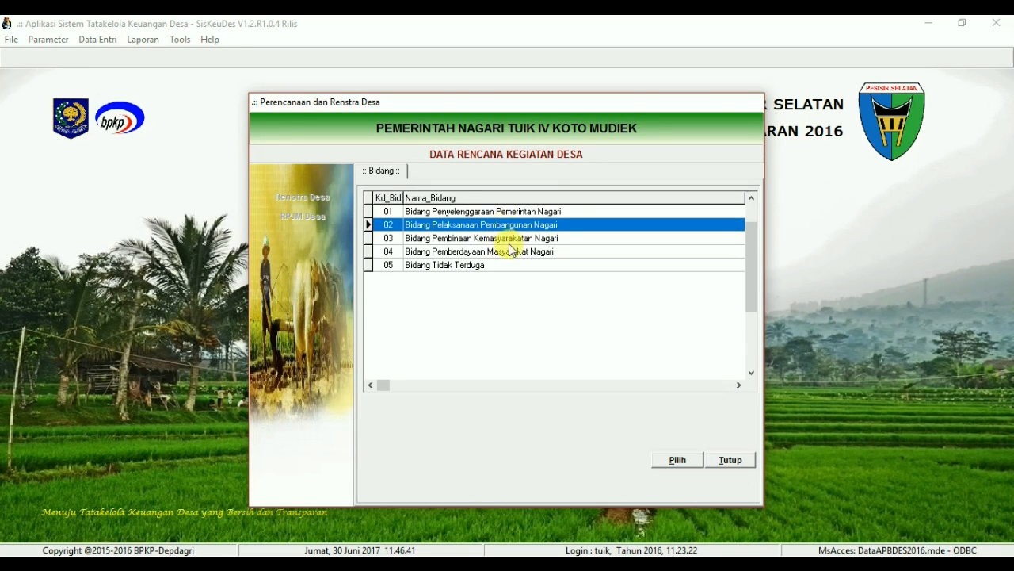
click(661, 458)
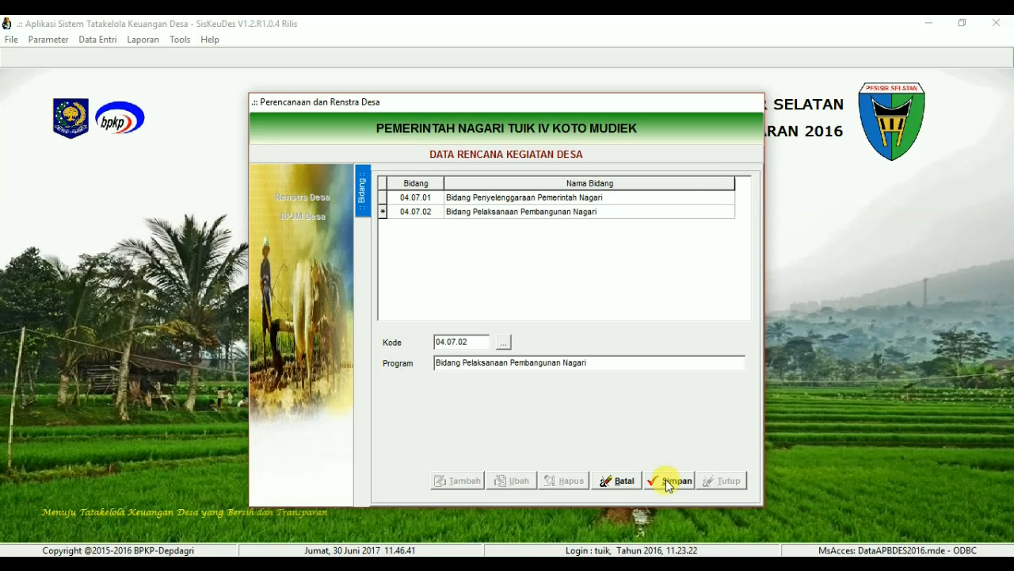
click(668, 480)
- Add field 03, Bidang Pembinaan Kemasyarakatan Nagari, to the village plan and save it
click(462, 481)
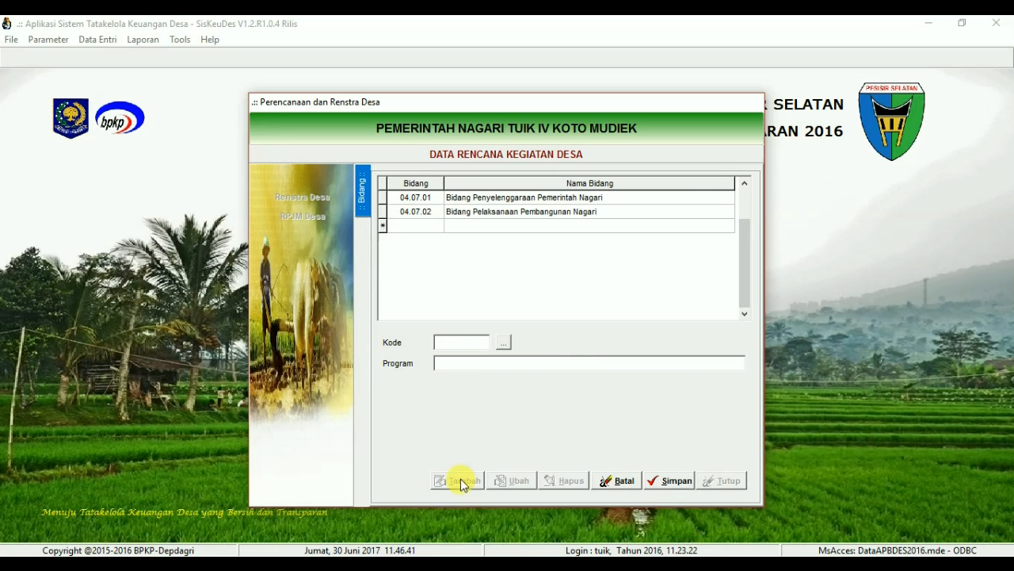
click(504, 341)
click(526, 239)
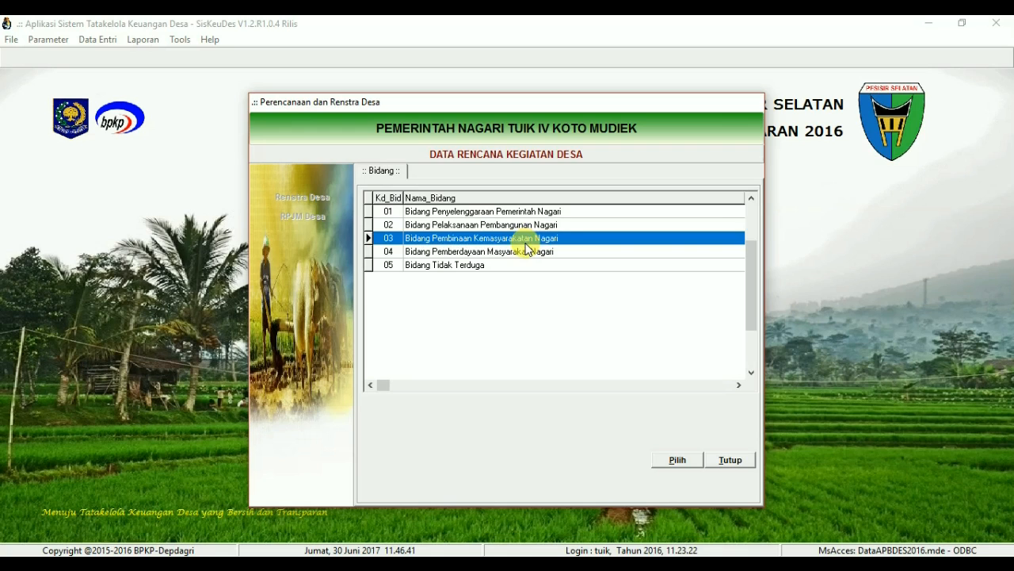
click(667, 461)
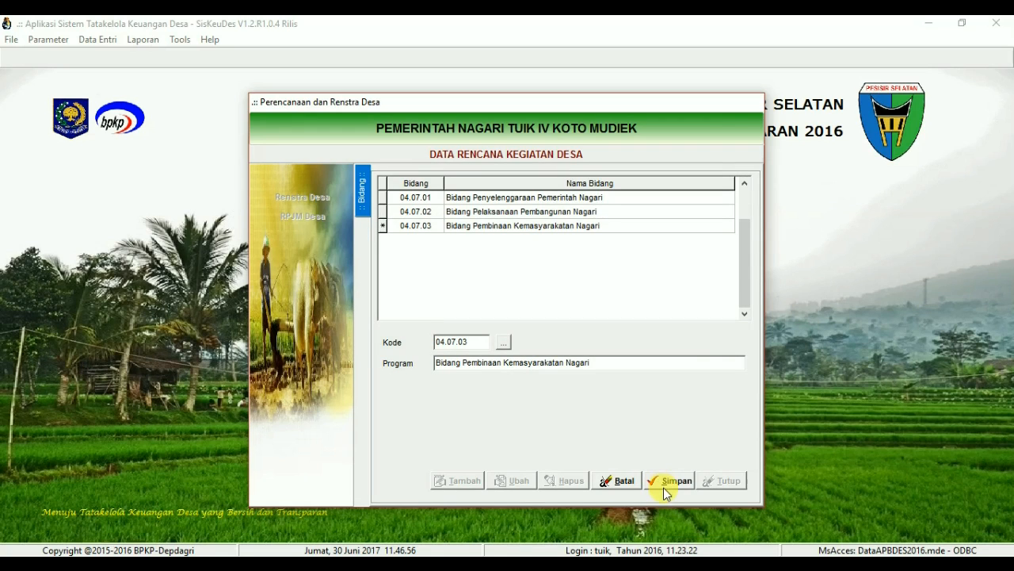
click(666, 481)
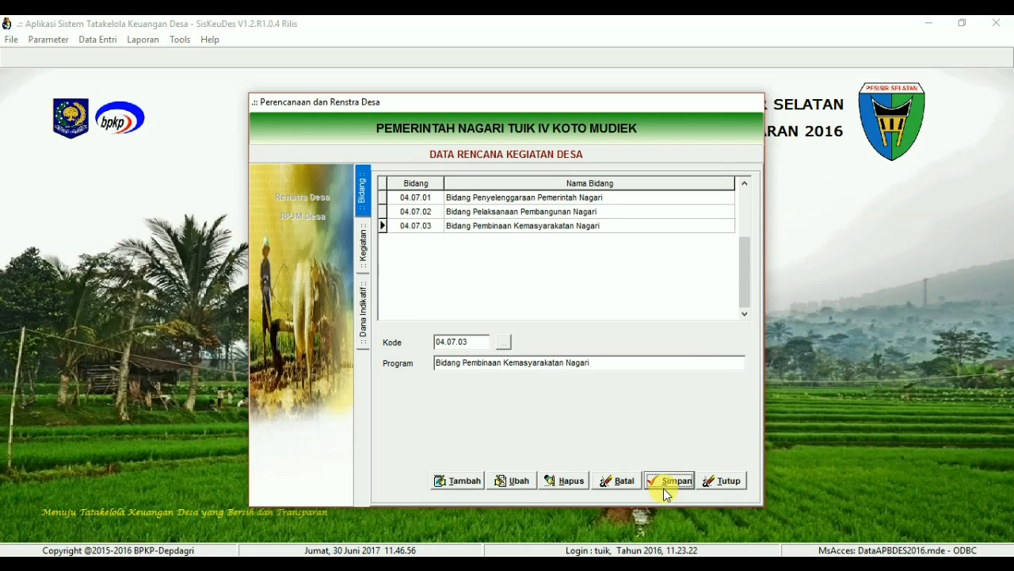
- Add field 04, Bidang Pemberdayaan Masyarakat Nagari, to the village plan and save it
click(454, 481)
click(503, 342)
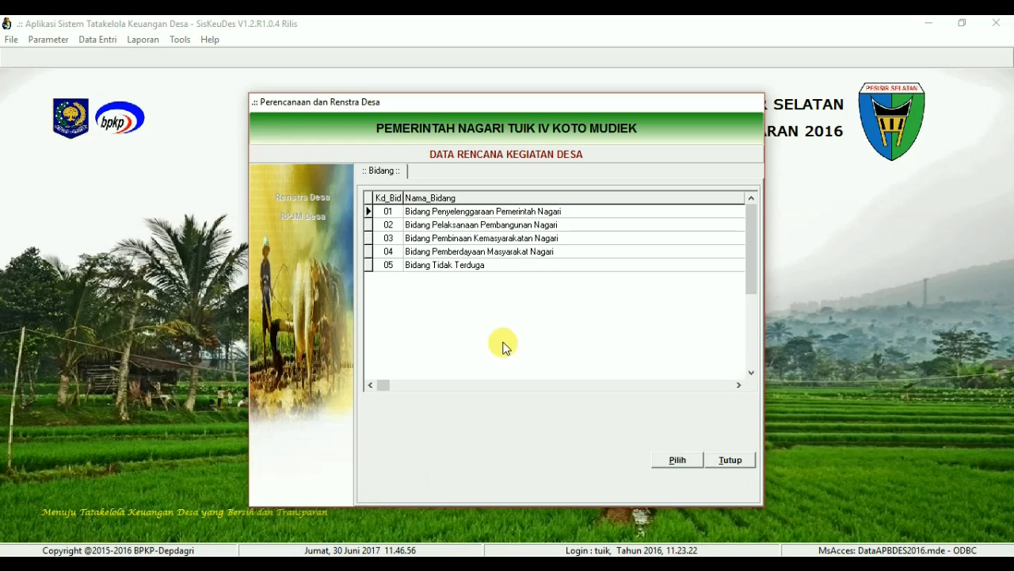
click(508, 252)
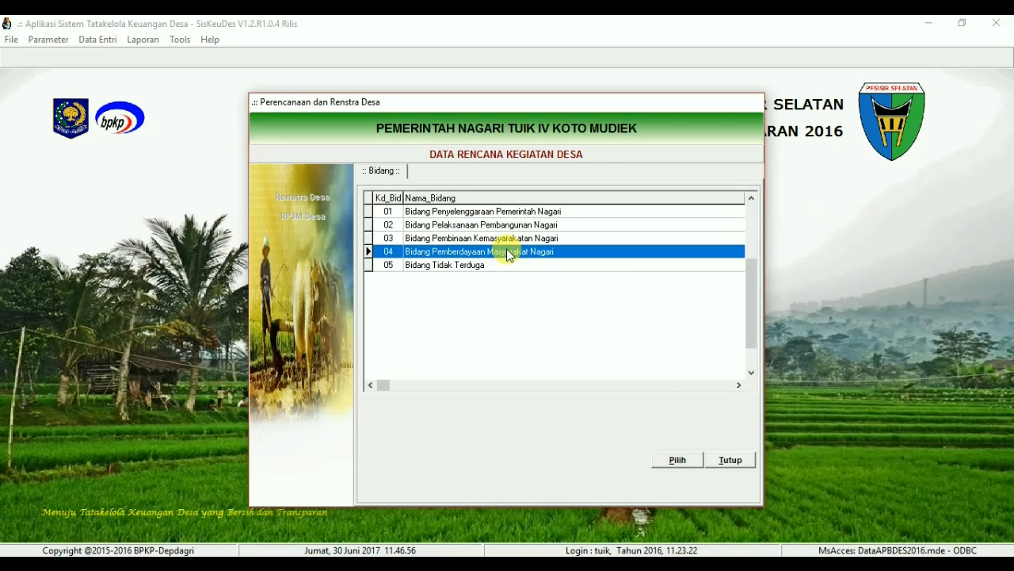
click(673, 461)
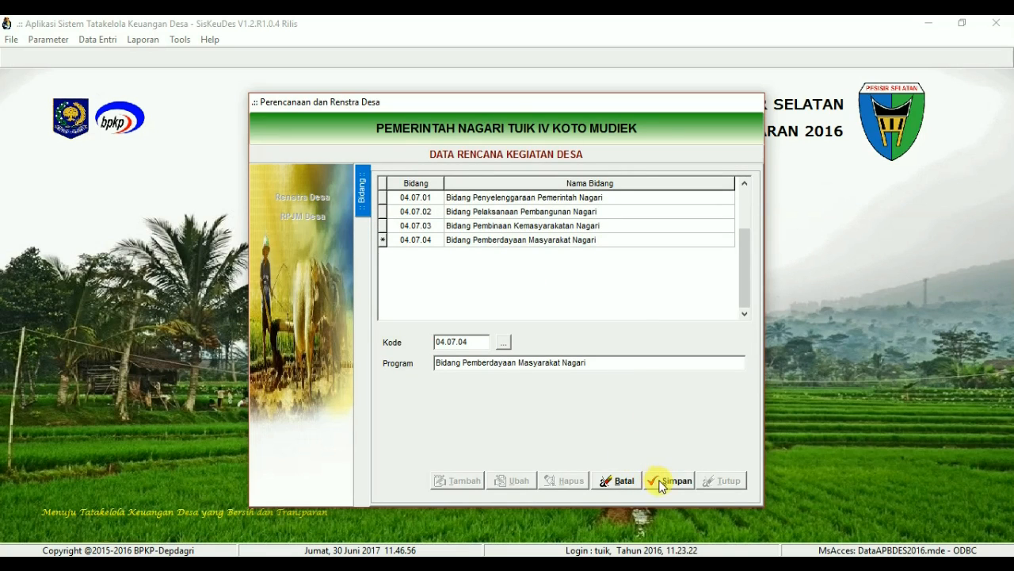
click(662, 483)
- Add field 05, Bidang Tidak Terduga, to the village plan and save it
click(459, 481)
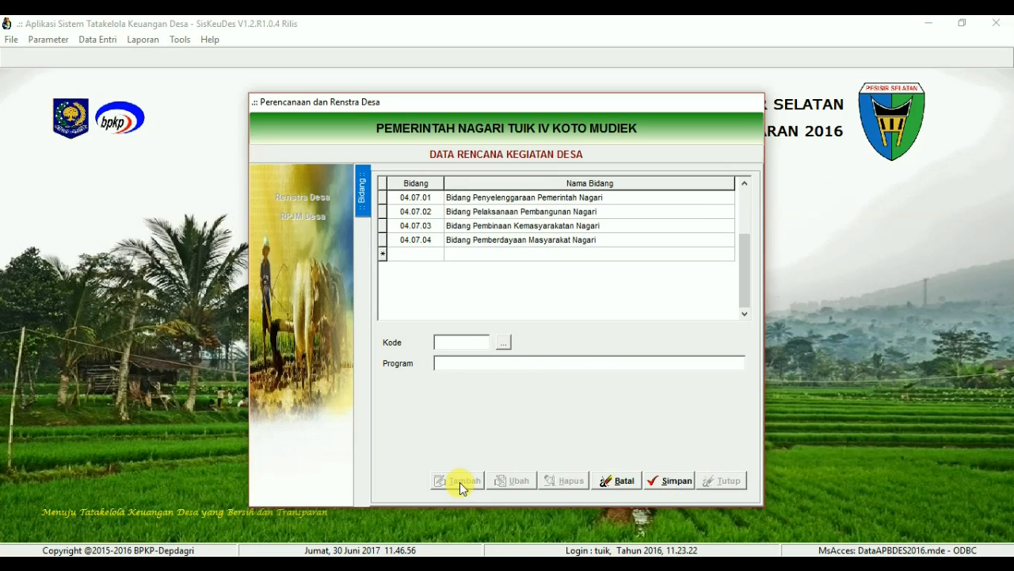
click(504, 343)
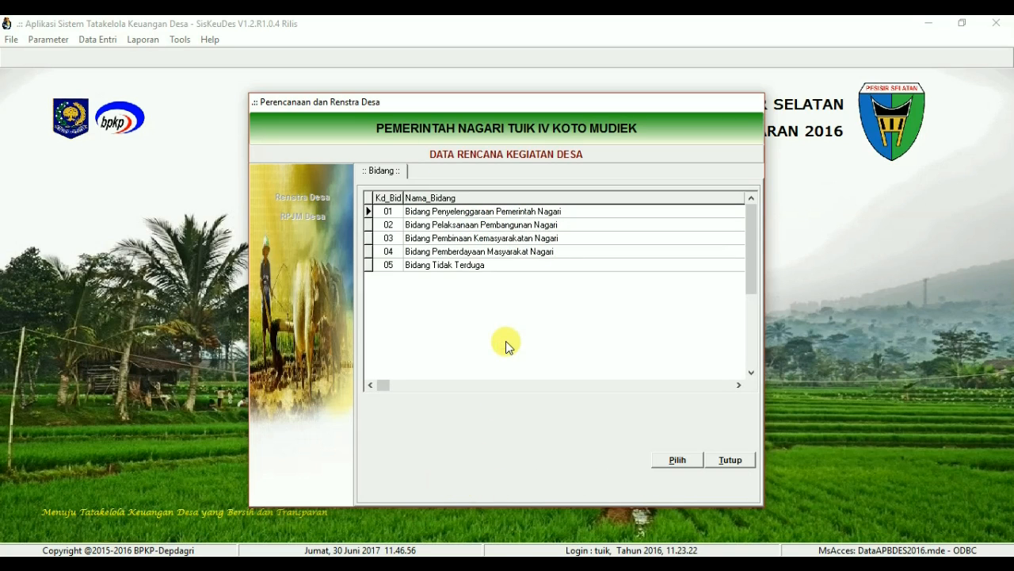
click(470, 267)
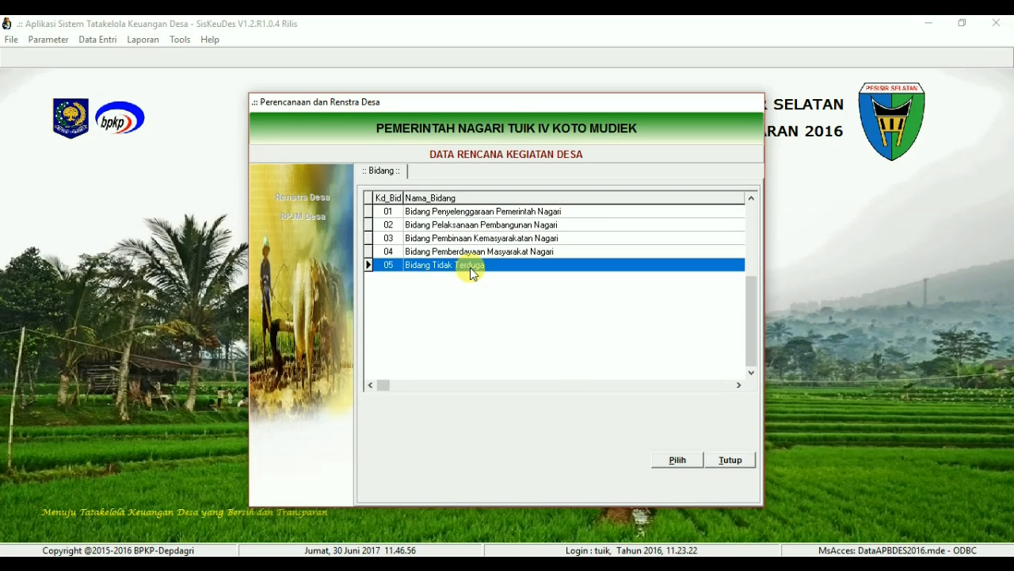
click(675, 460)
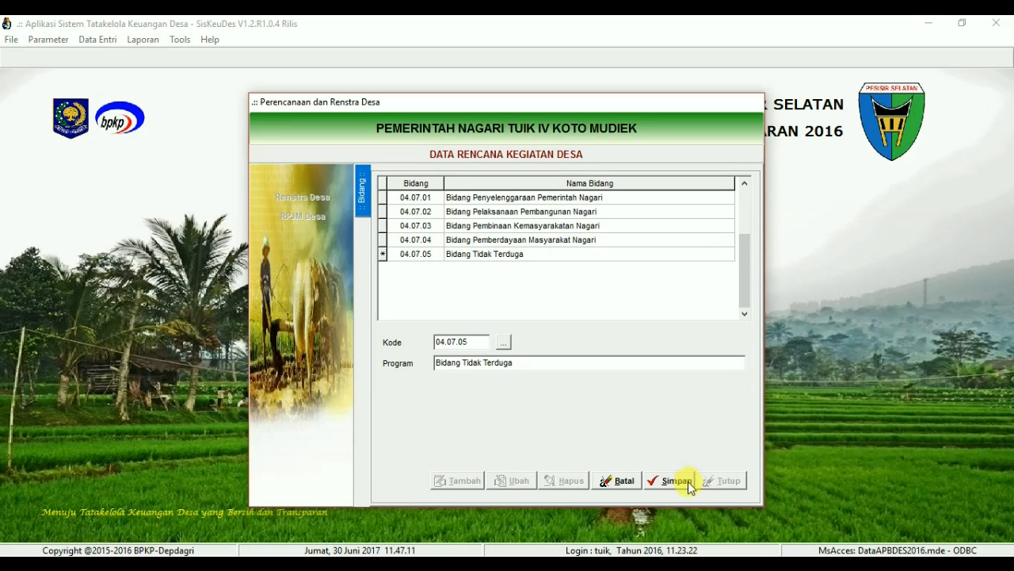
click(677, 482)
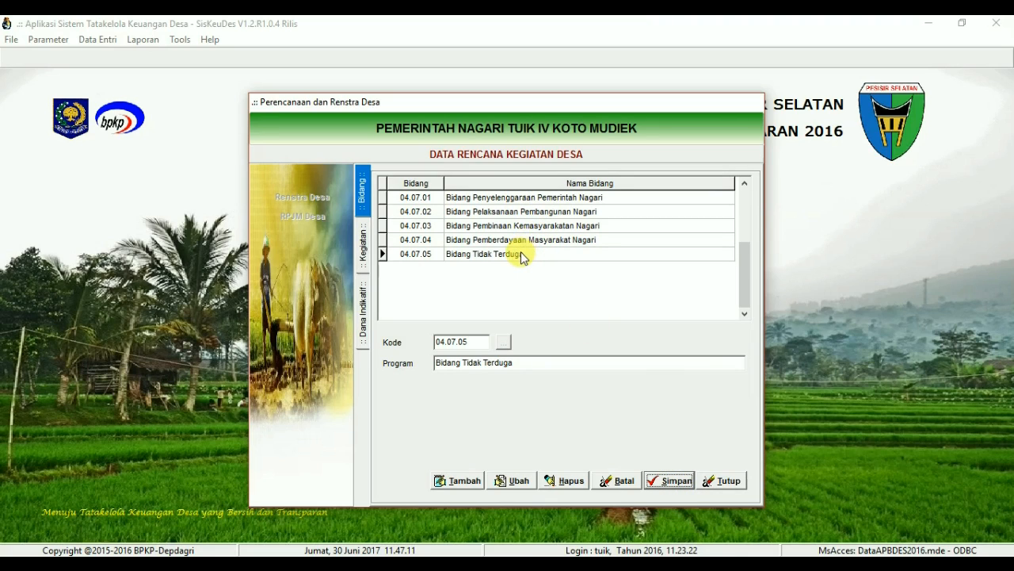
- Start a new activity under Bidang Penyelenggaraan Pemerintah Nagari, choosing activity 01.01, Pembayaran Penghasilan Tetap dan Tunjangan
click(555, 199)
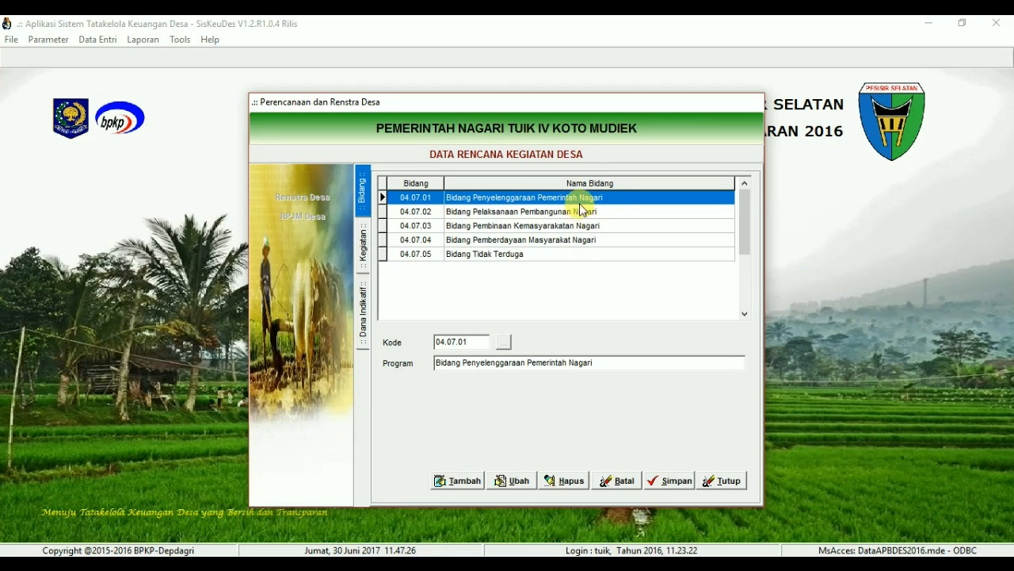
double_click(517, 201)
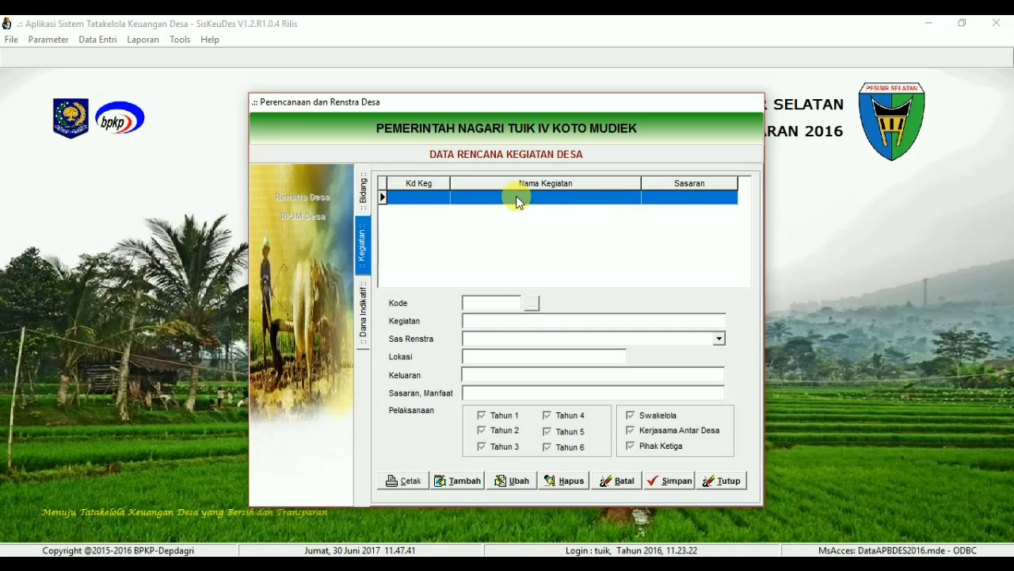
click(455, 482)
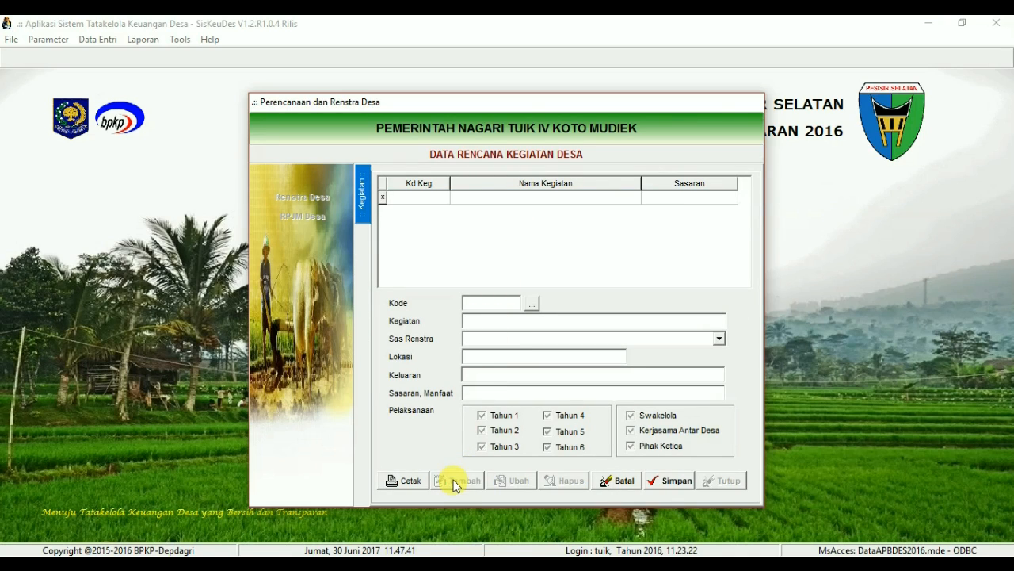
click(531, 303)
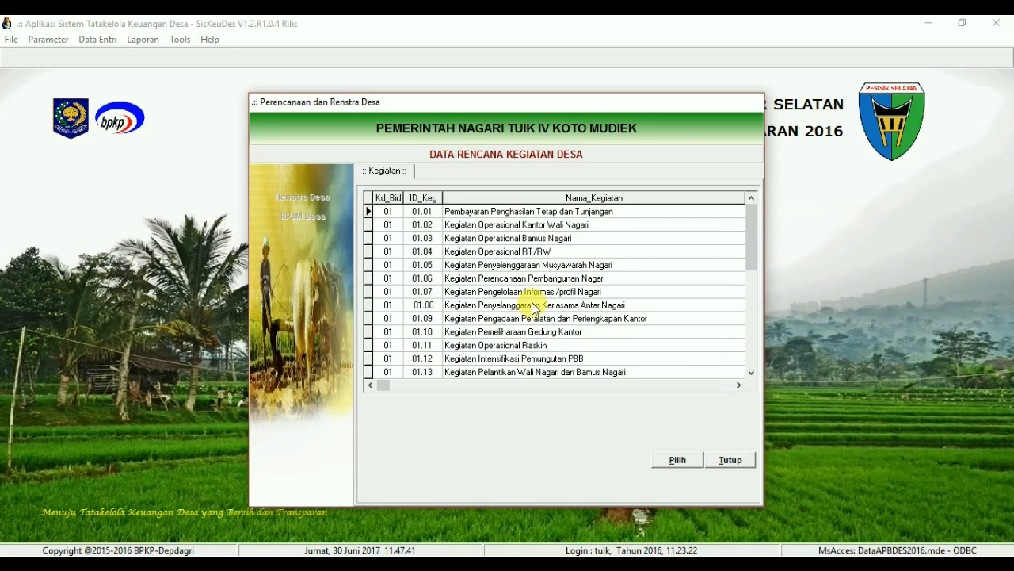
click(542, 212)
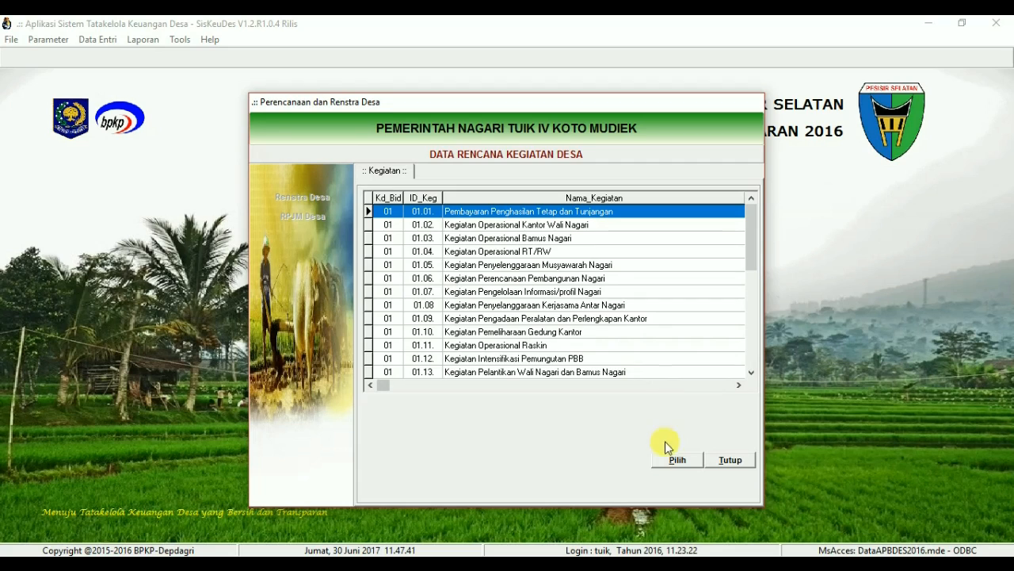
click(672, 461)
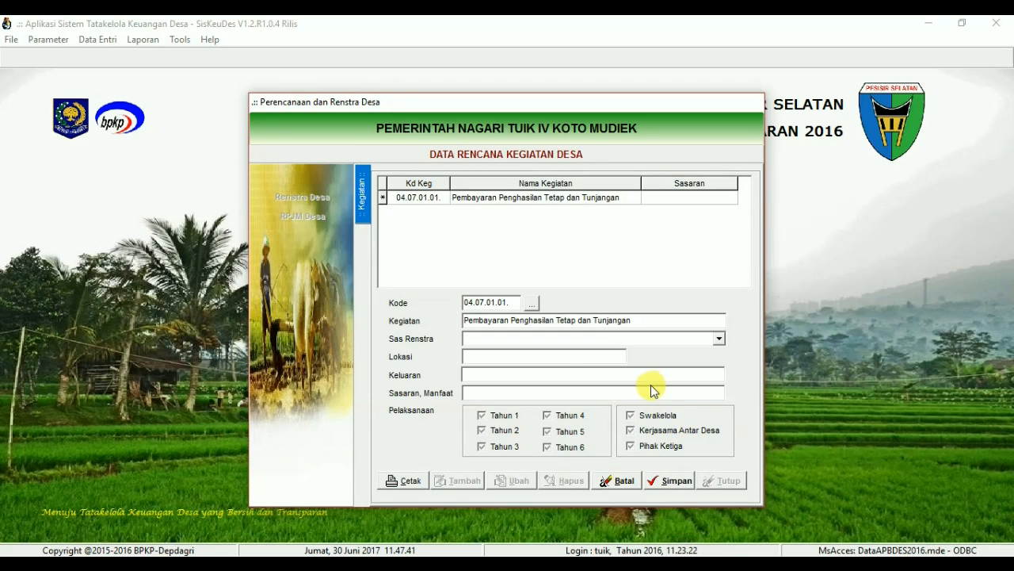
- Set the activity's Sas Renstra to "Tersedianya aparatur desa yang siap melayanai masyarakat", Lokasi to "Desa Simulasi" and Keluaran to "Peningkatan Pelayanan"
click(721, 341)
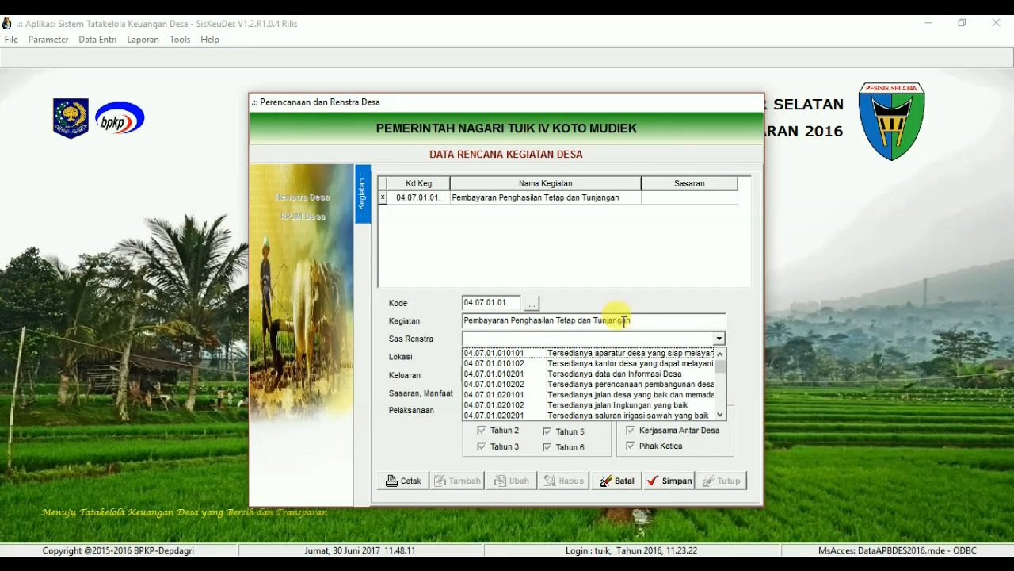
click(577, 353)
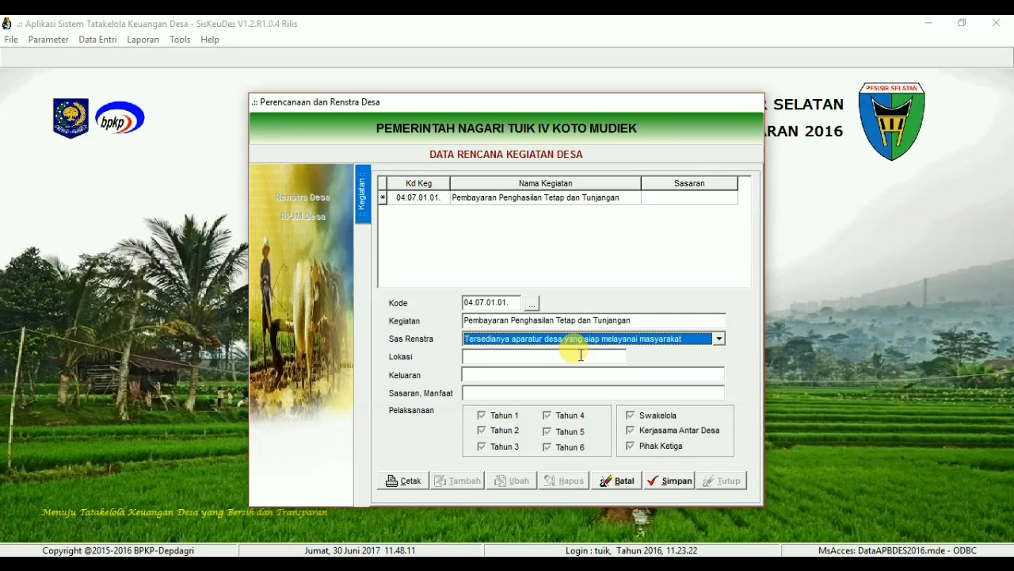
click(567, 357)
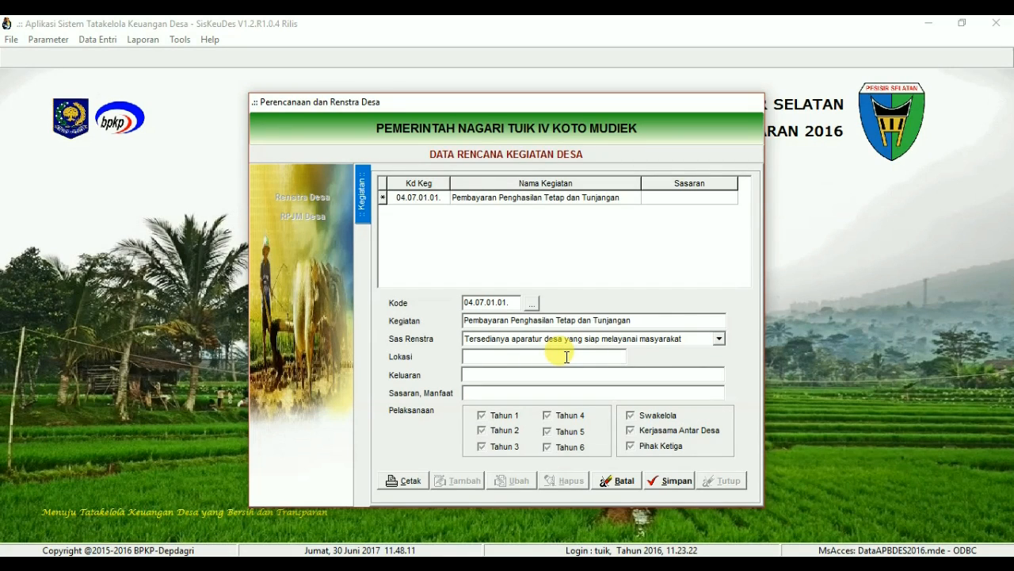
text(Desa Si)
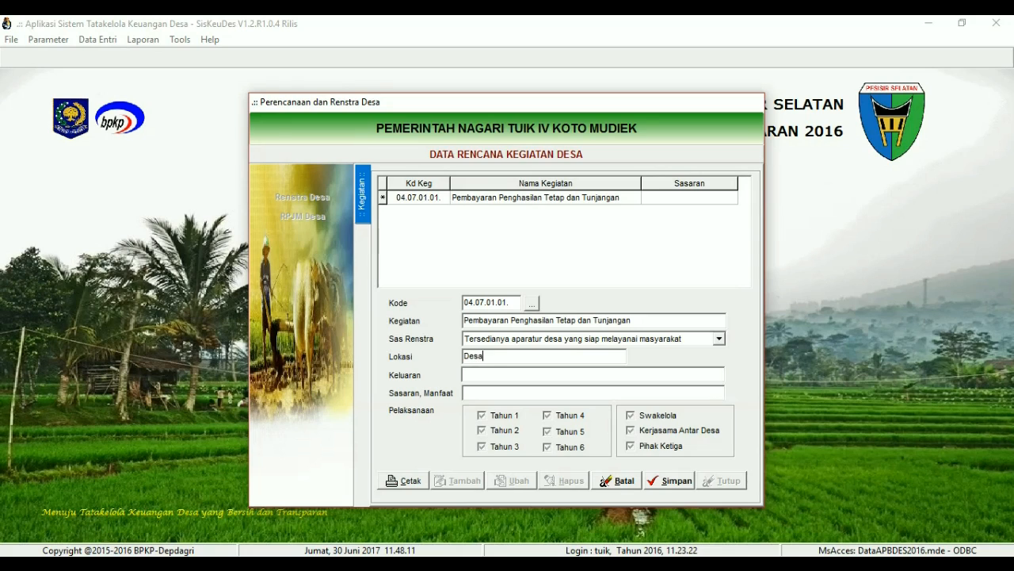
text(mulasi)
click(534, 374)
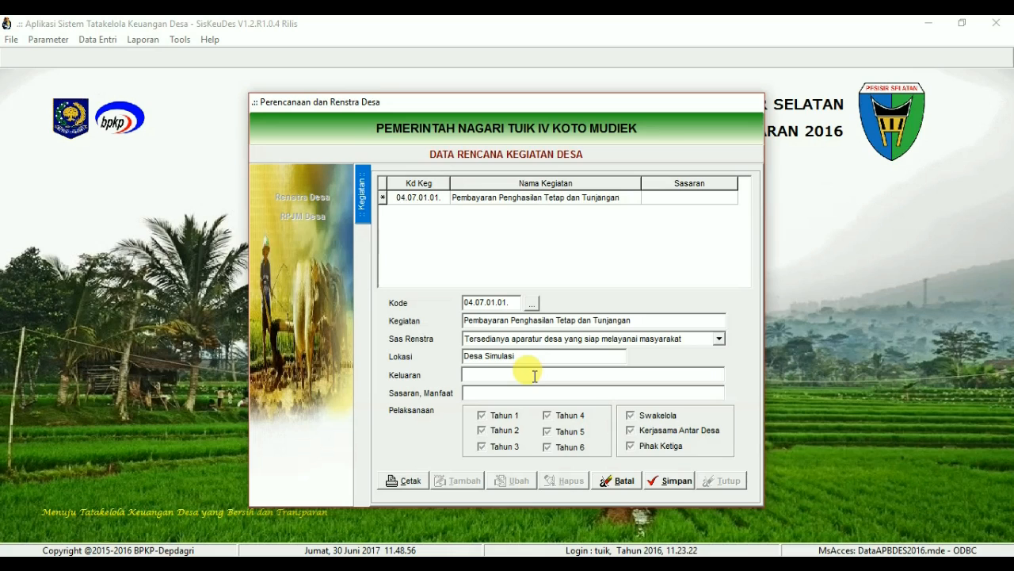
text(Peningkatan Pelayanan)
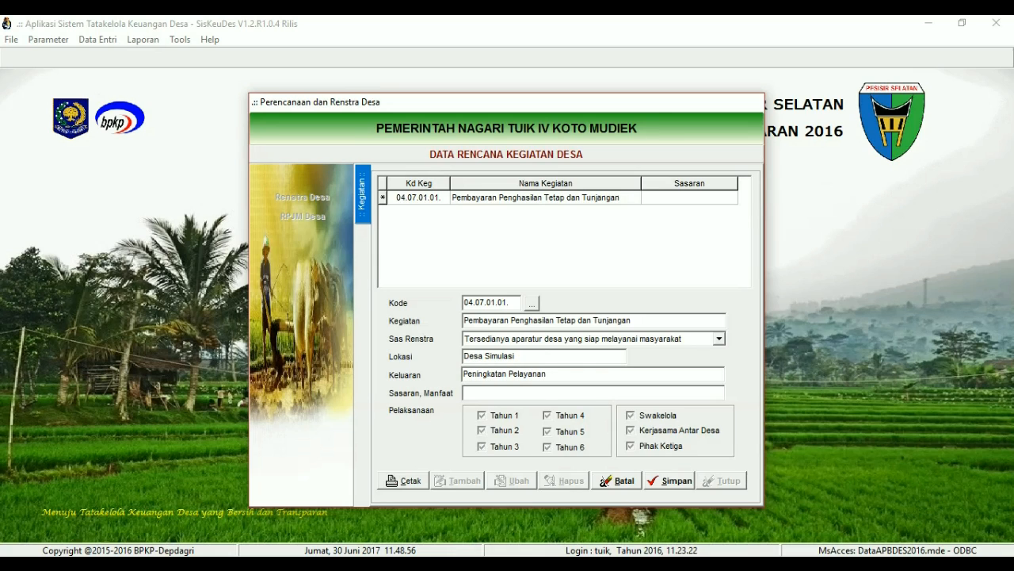
- Complete the activity's Keluaran as "Peningkatan Pelayanan terhadap Masyarakat" and set Sasaran, Manfaat to "-"
text( terhadap Masyarakat)
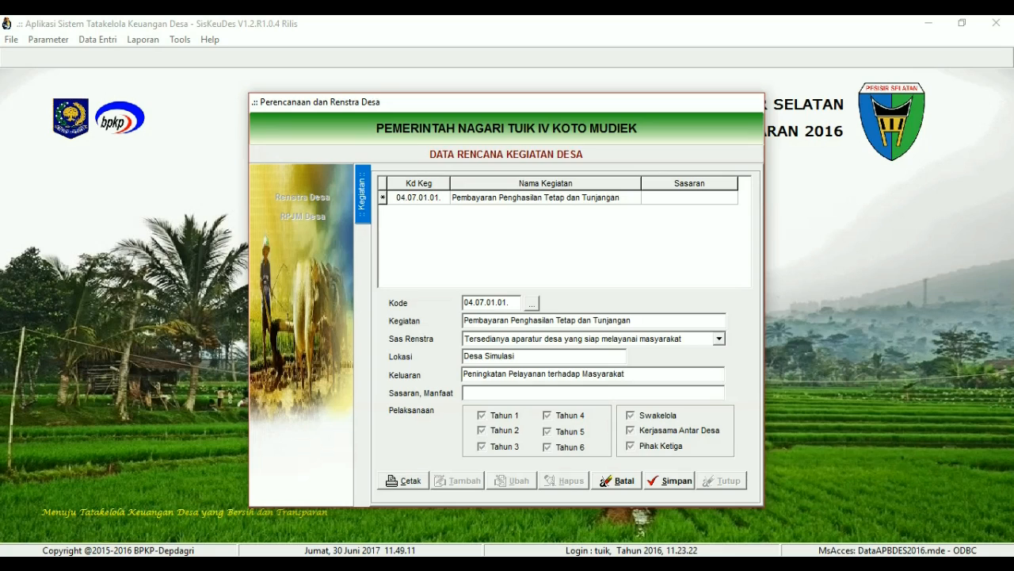
click(497, 392)
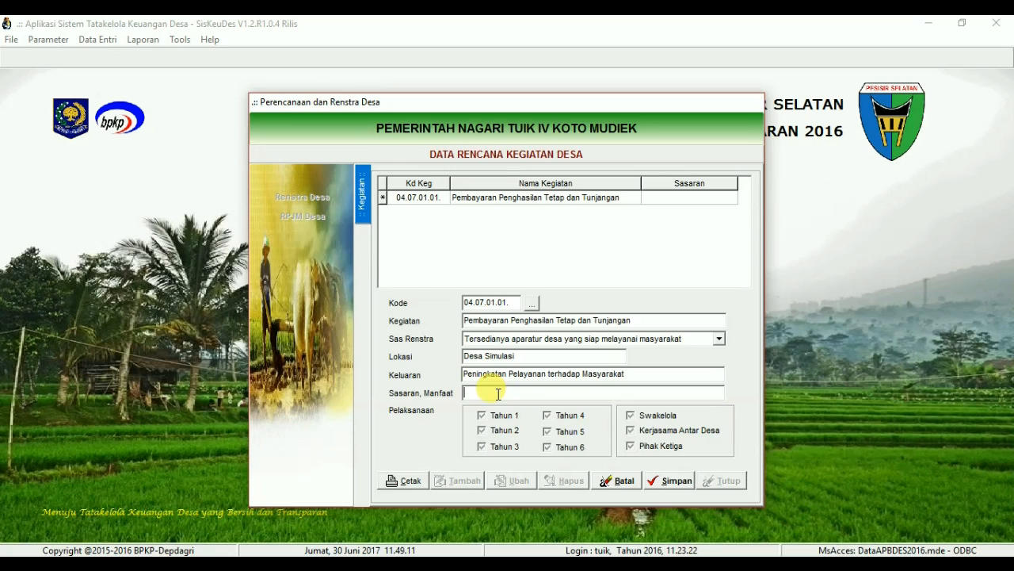
text(-)
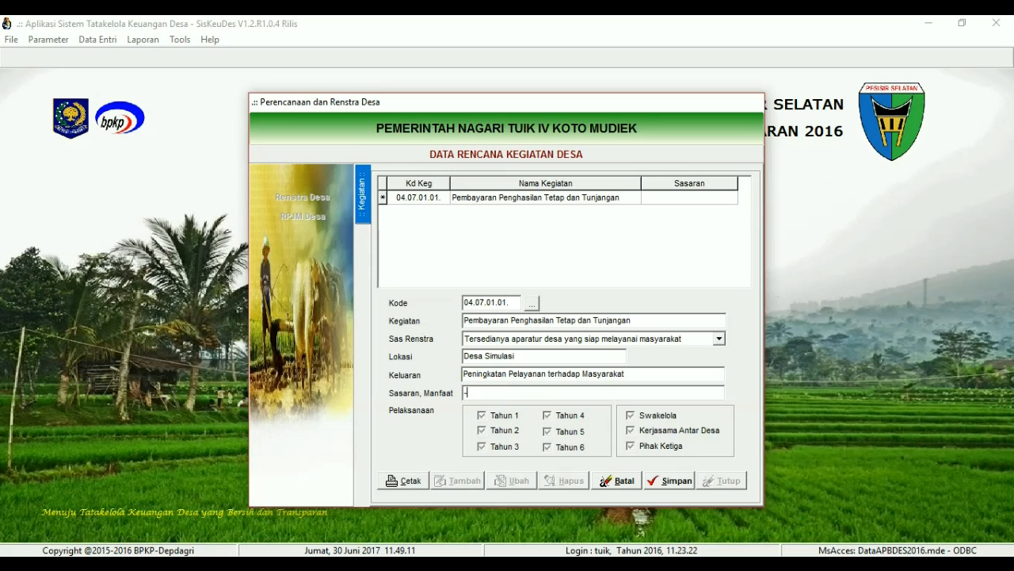
- Mark Tahun 1 through Tahun 6 and Swakelola as the implementation of Pembayaran Penghasilan Tetap dan Tunjangan, and save the activity
click(483, 418)
click(483, 430)
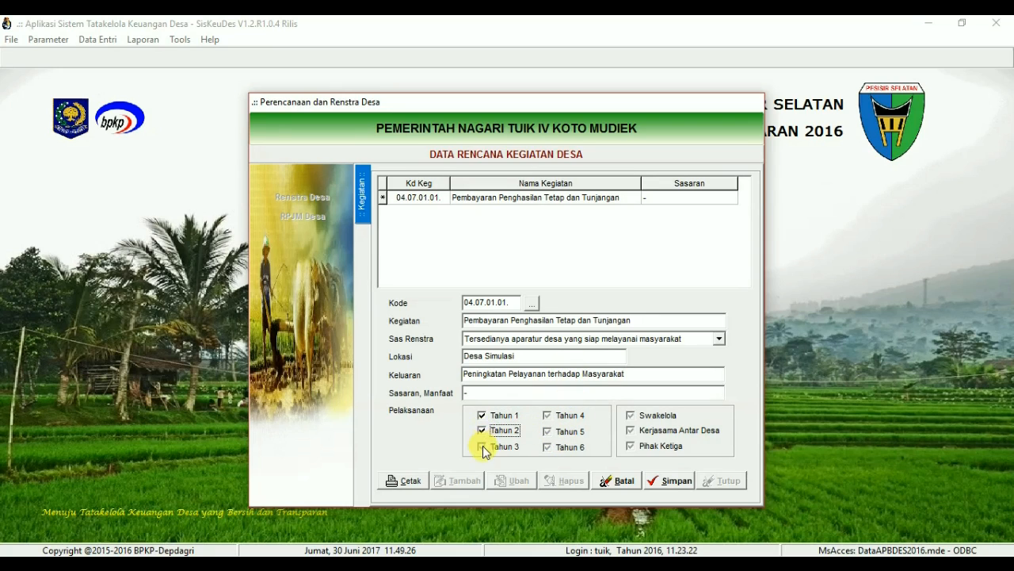
click(482, 449)
click(547, 416)
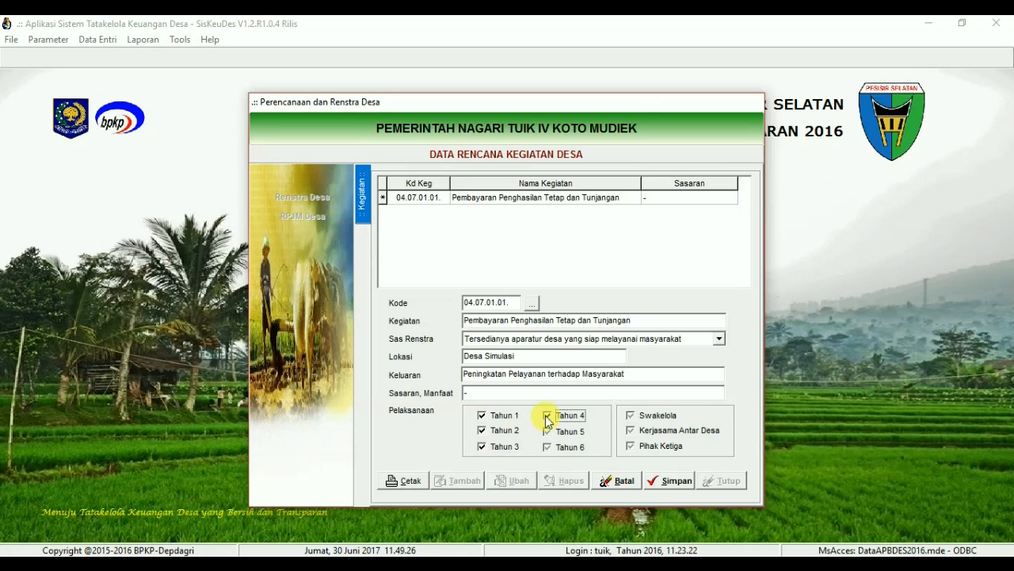
click(547, 433)
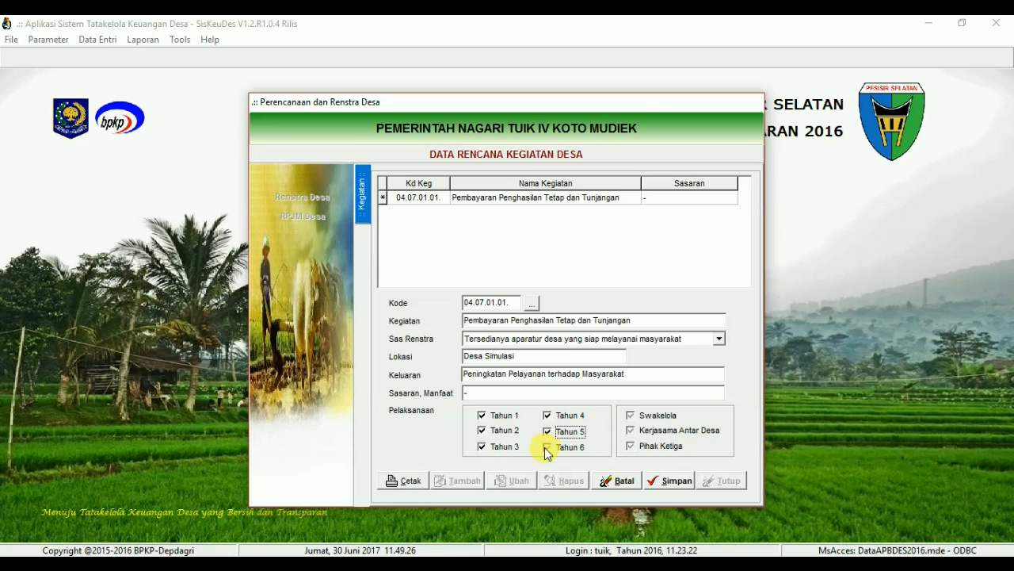
click(547, 447)
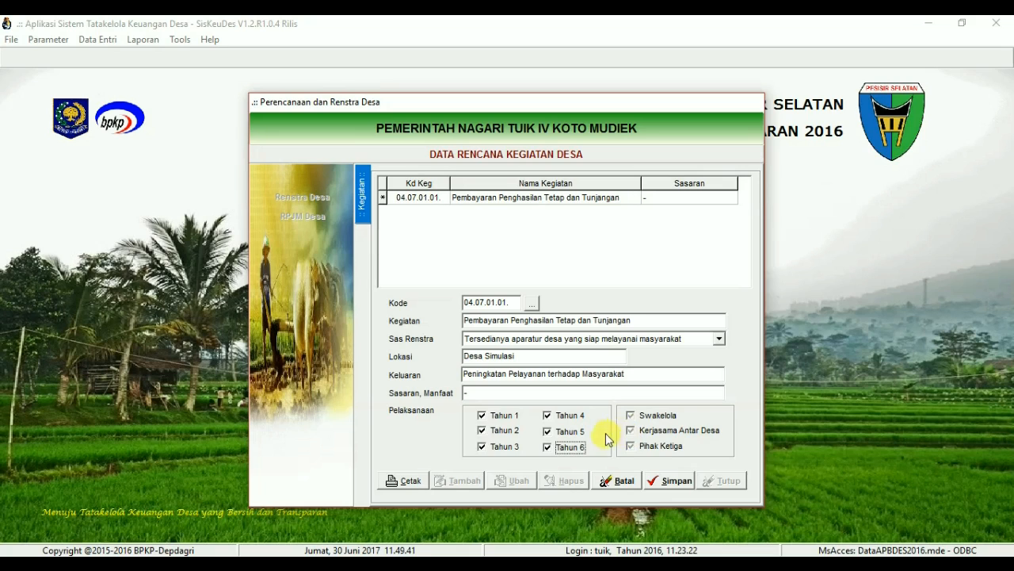
click(632, 420)
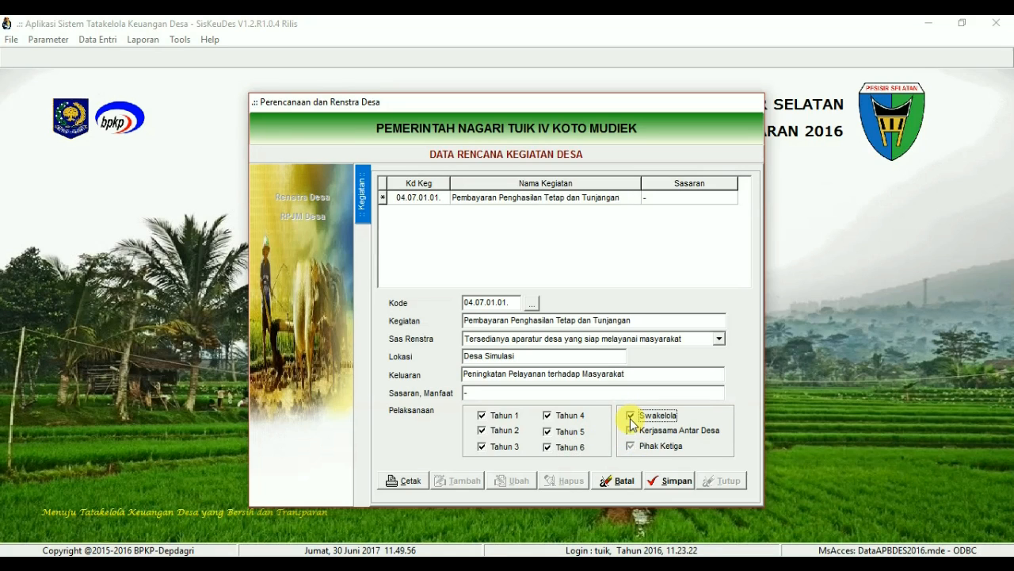
click(671, 481)
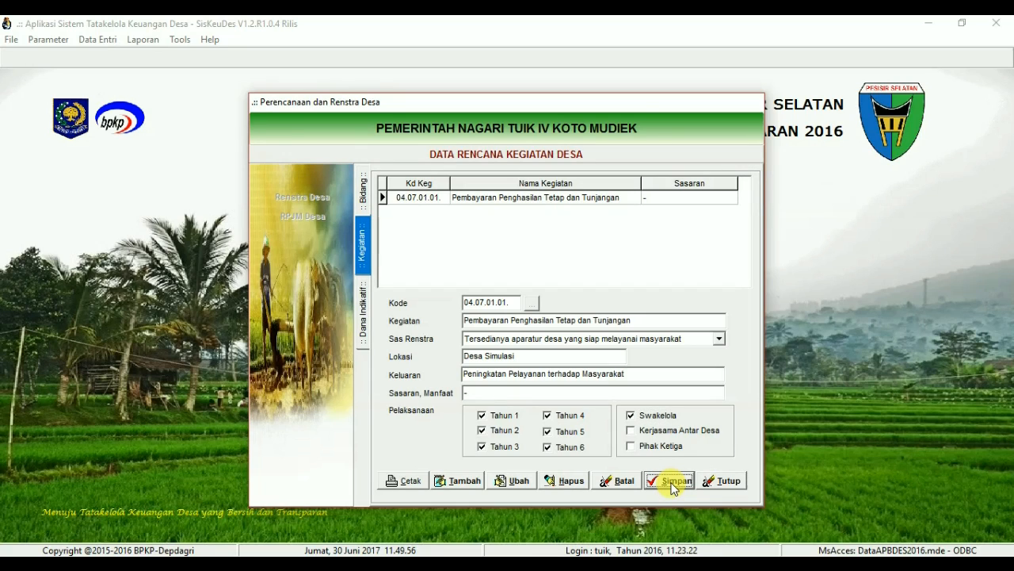
- Start another activity in the same bidang, choosing 01.02, Kegiatan Operasional Kantor Wali Nagari
click(458, 481)
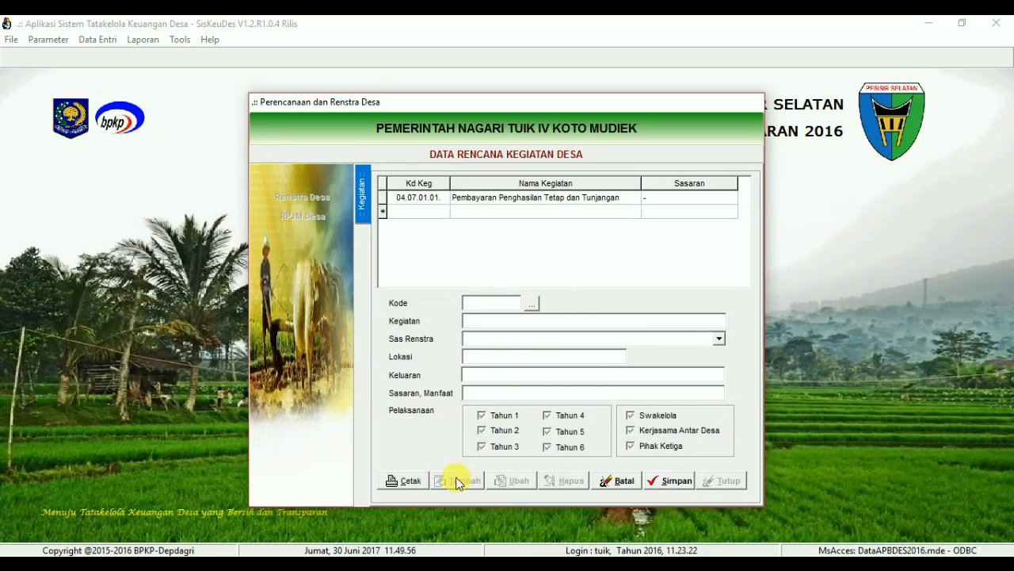
click(529, 302)
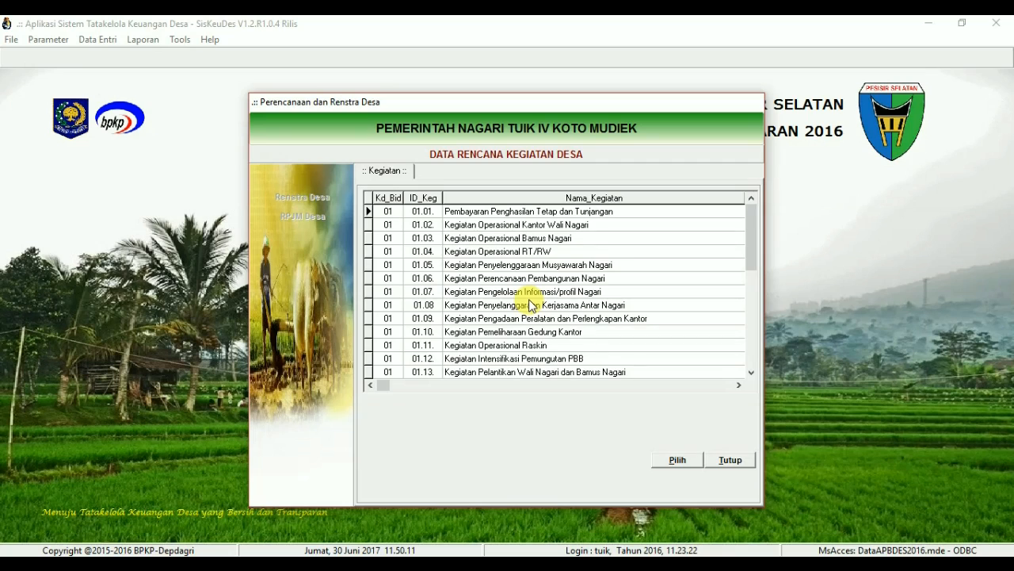
click(527, 226)
click(677, 460)
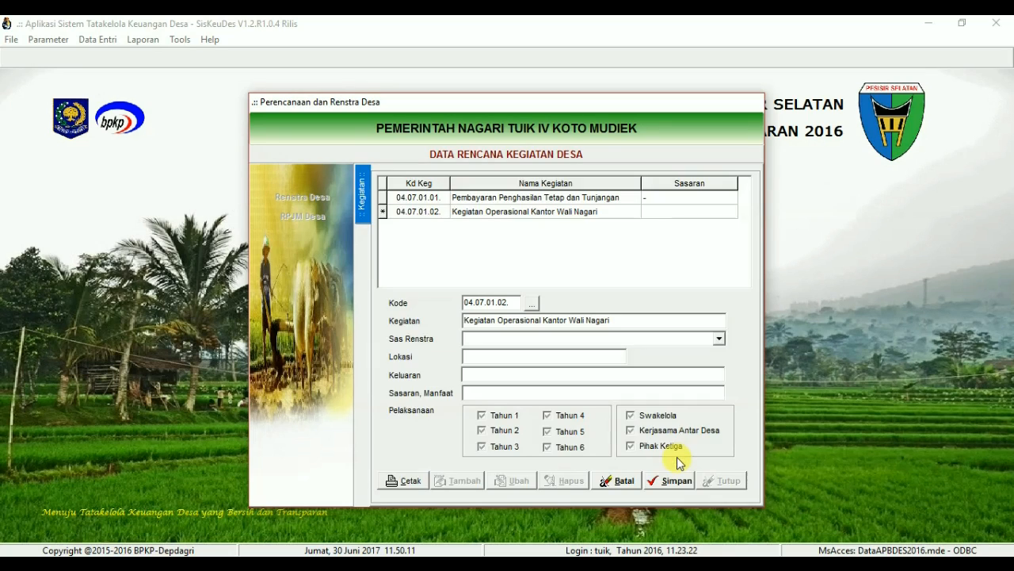
- Set Sas Renstra to "Tersedianya kantor desa yang dapat melayani masyarakat", Lokasi to "Desa Simulasi", and both Keluaran and Sasaran, Manfaat to "-" for activity 01.02
click(719, 341)
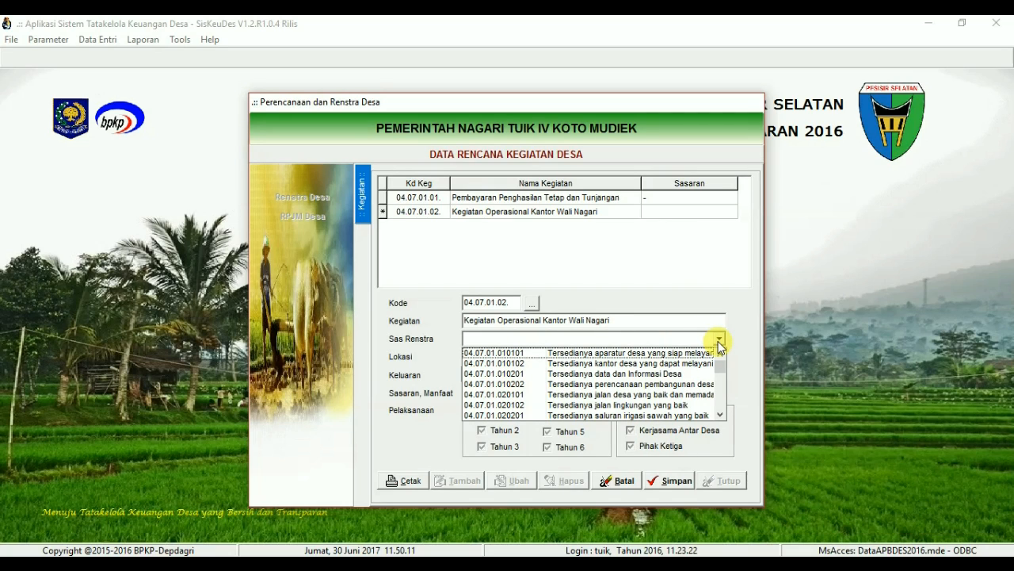
click(683, 364)
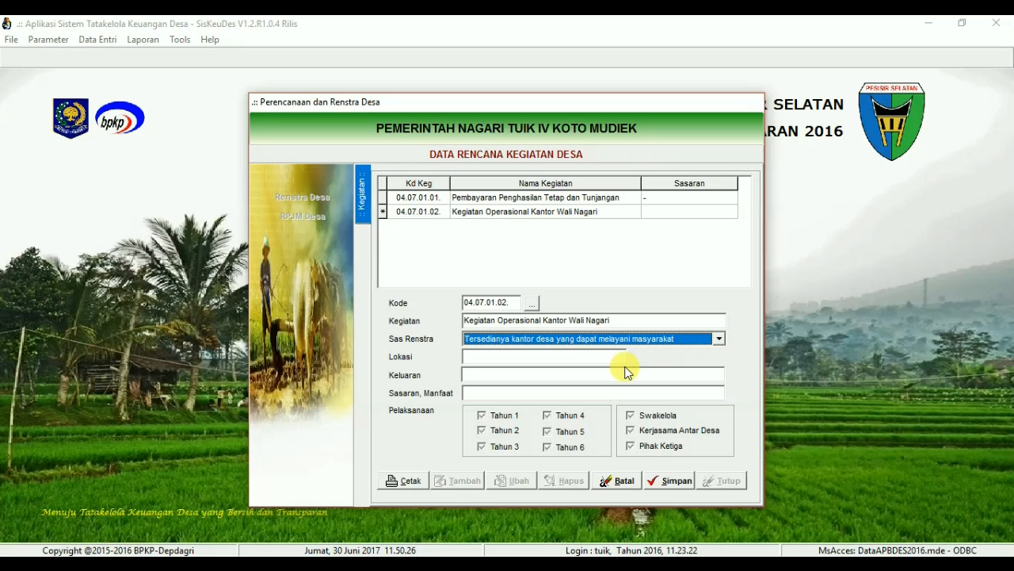
click(535, 357)
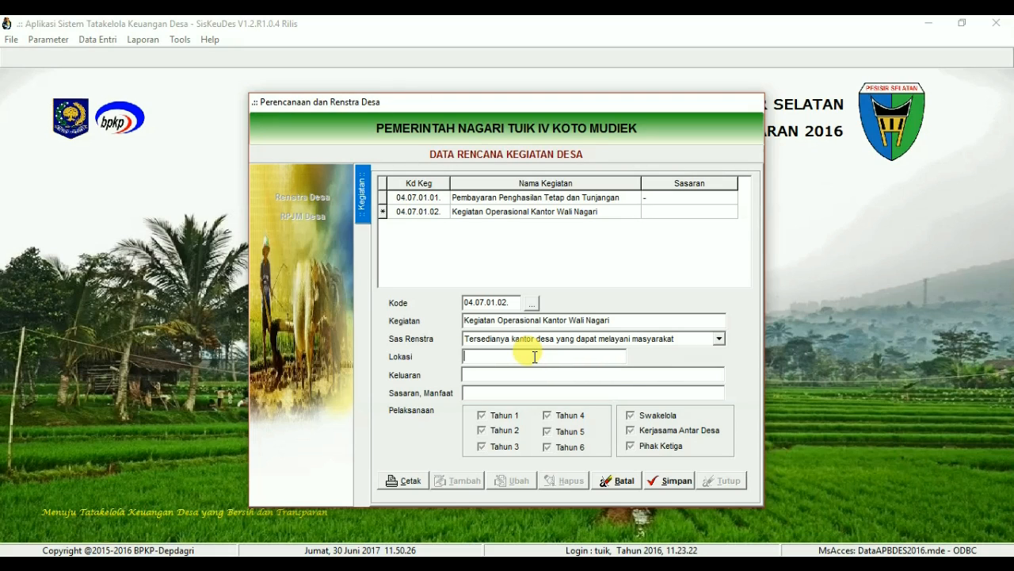
text(Desa Simulasi)
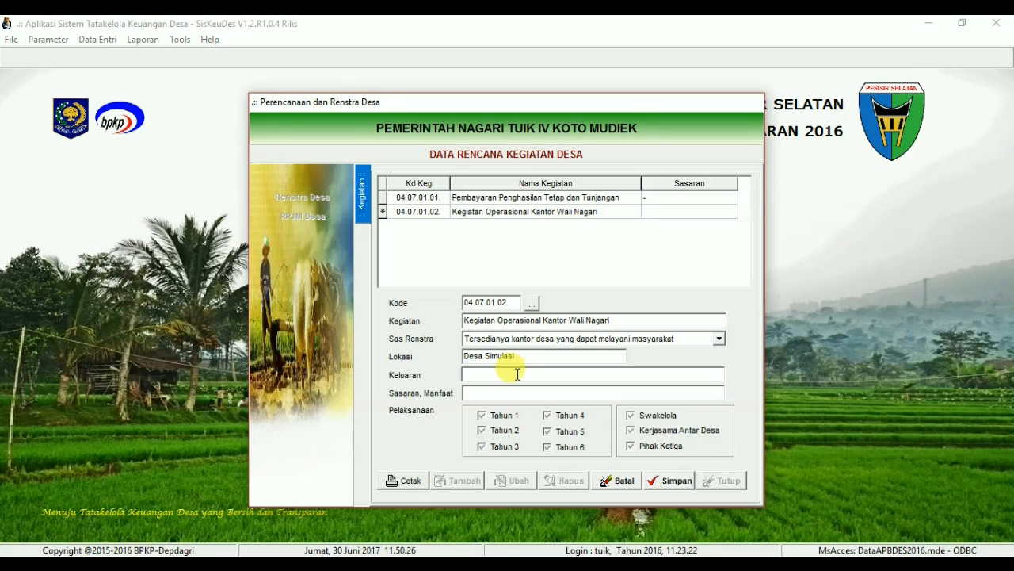
click(513, 375)
text(-)
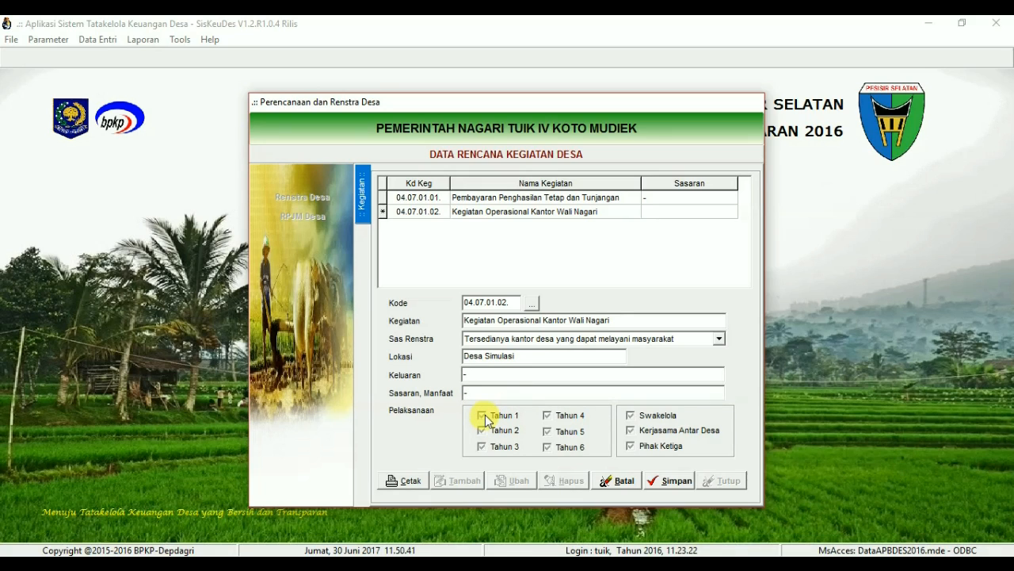
- Mark Tahun 1 through Tahun 6 and Swakelola for Kegiatan Operasional Kantor Wali Nagari and save the activity
click(484, 416)
click(483, 416)
click(481, 430)
click(483, 449)
click(547, 416)
click(546, 432)
click(547, 448)
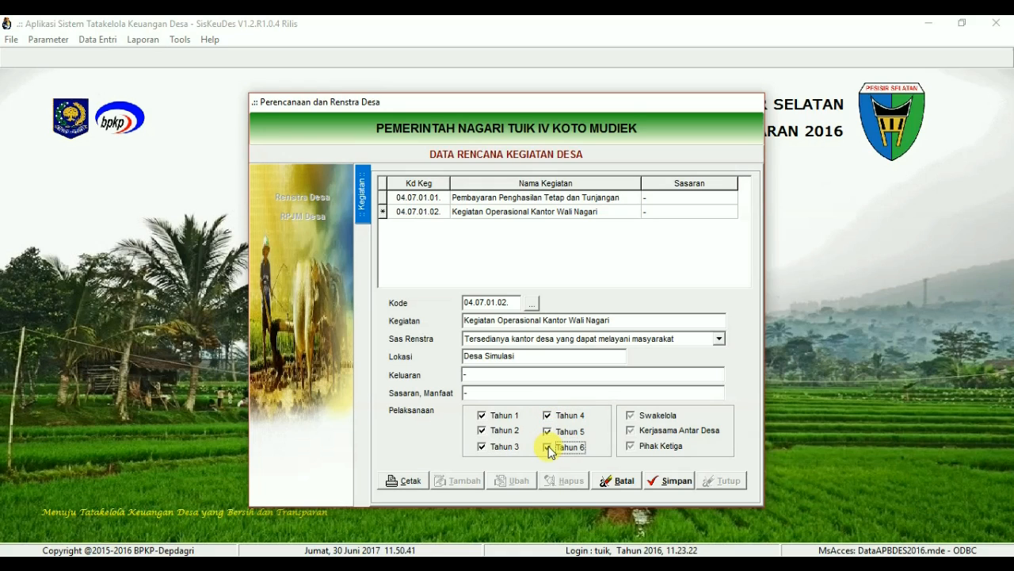
click(632, 415)
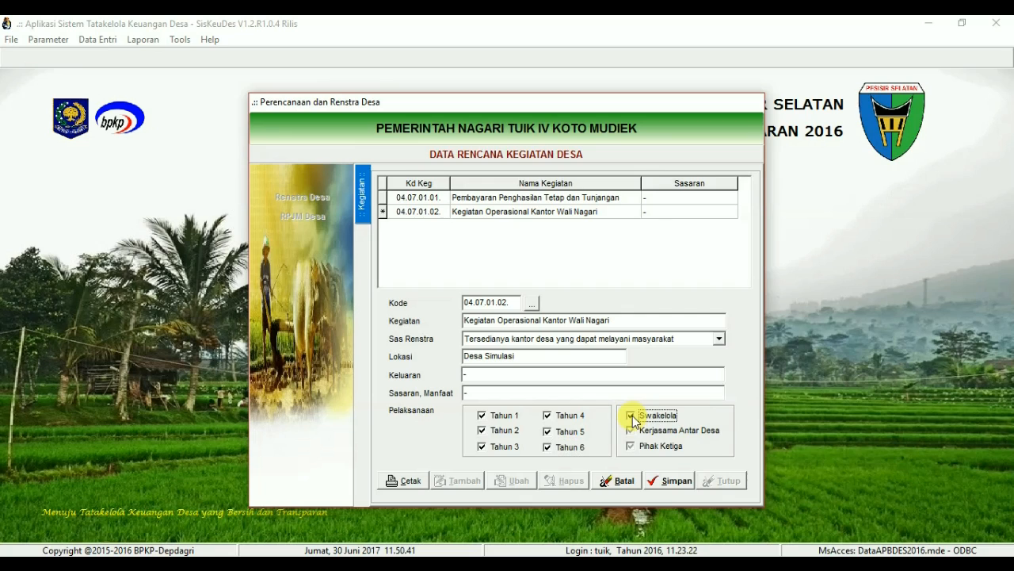
click(664, 480)
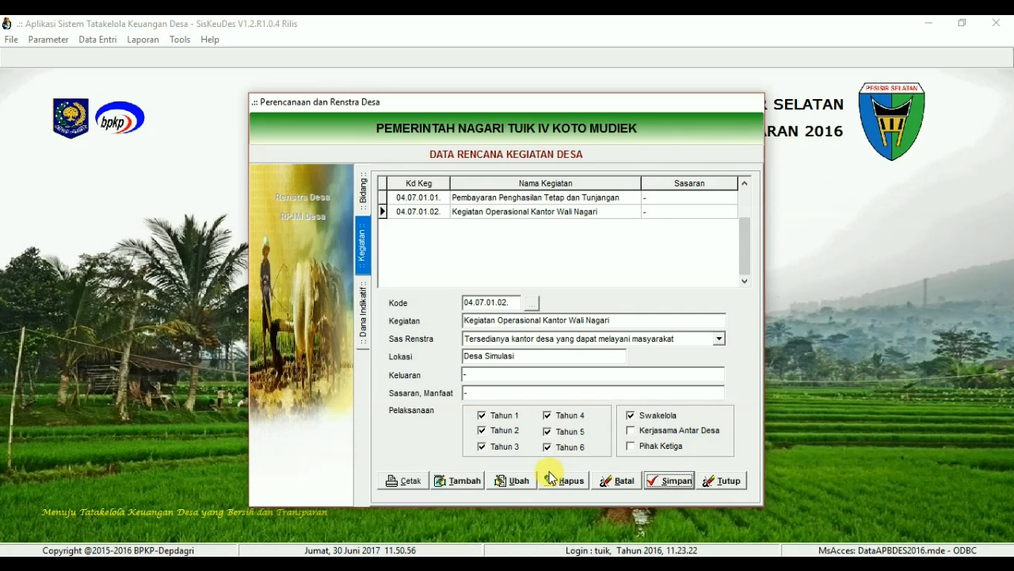
- Start a third activity in the bidang, choosing 01.03, Kegiatan Operasional Bamus Nagari
click(454, 481)
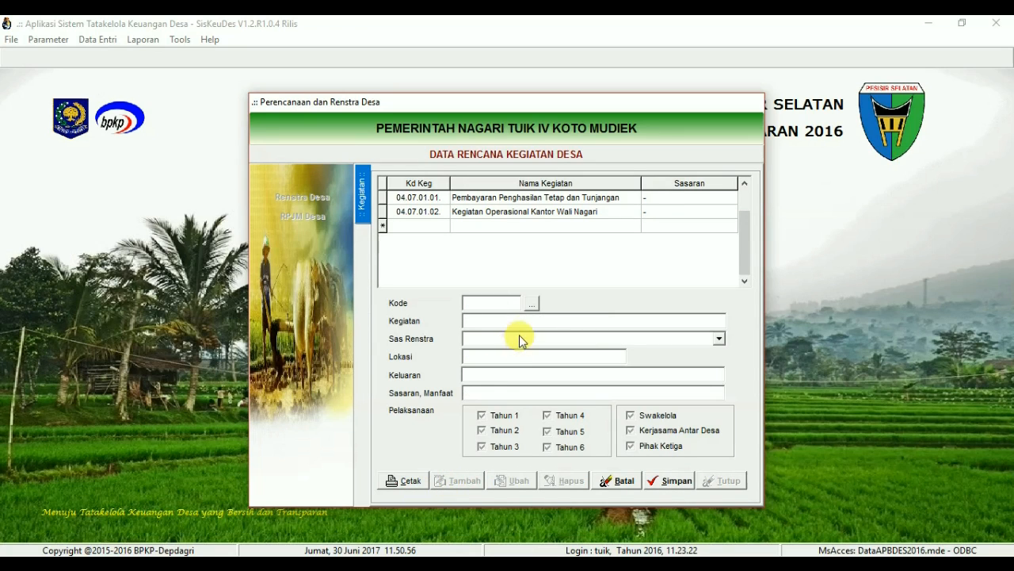
click(532, 302)
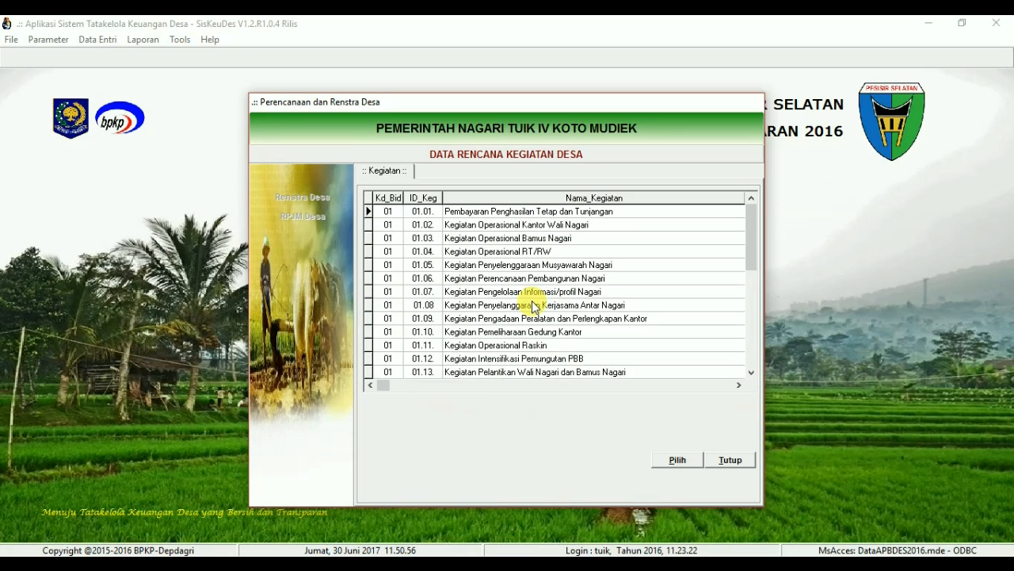
click(561, 238)
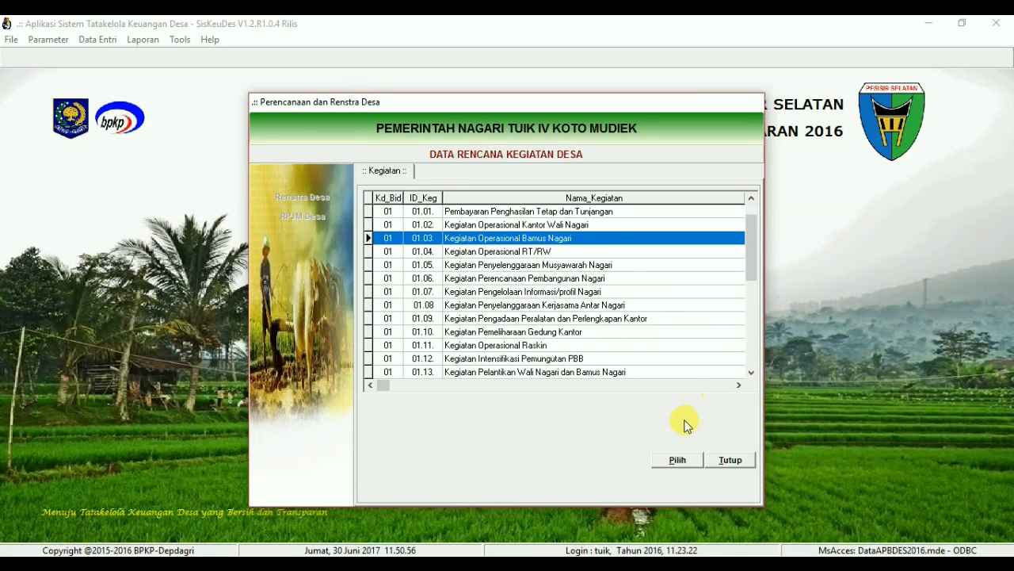
click(676, 459)
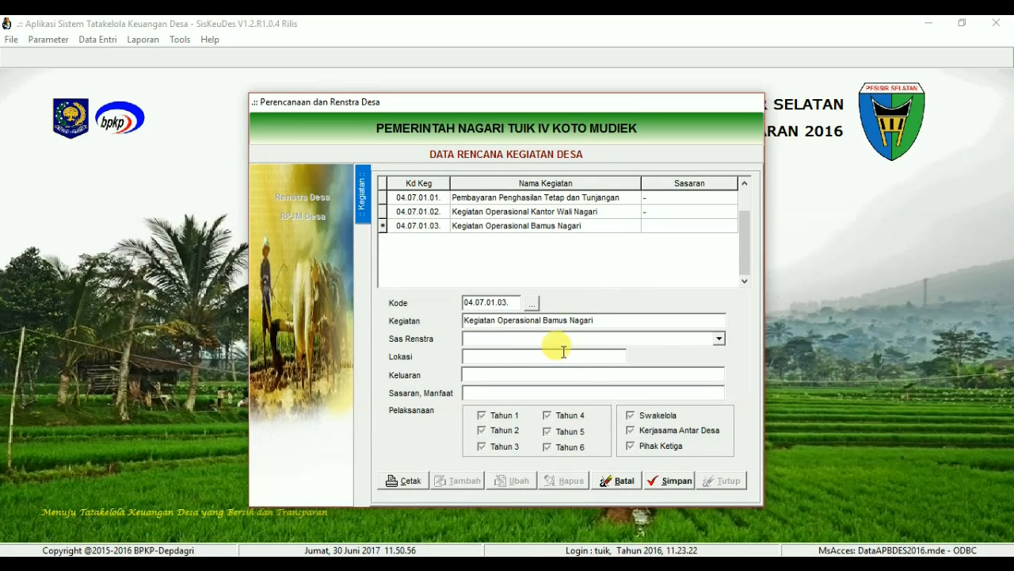
- Set Sas Renstra to "Tersedianya kantor desa yang dapat melayani masyarakat", Lokasi to "Desa Simulasi", and both Keluaran and Sasaran, Manfaat to "-" for activity 01.03
click(721, 340)
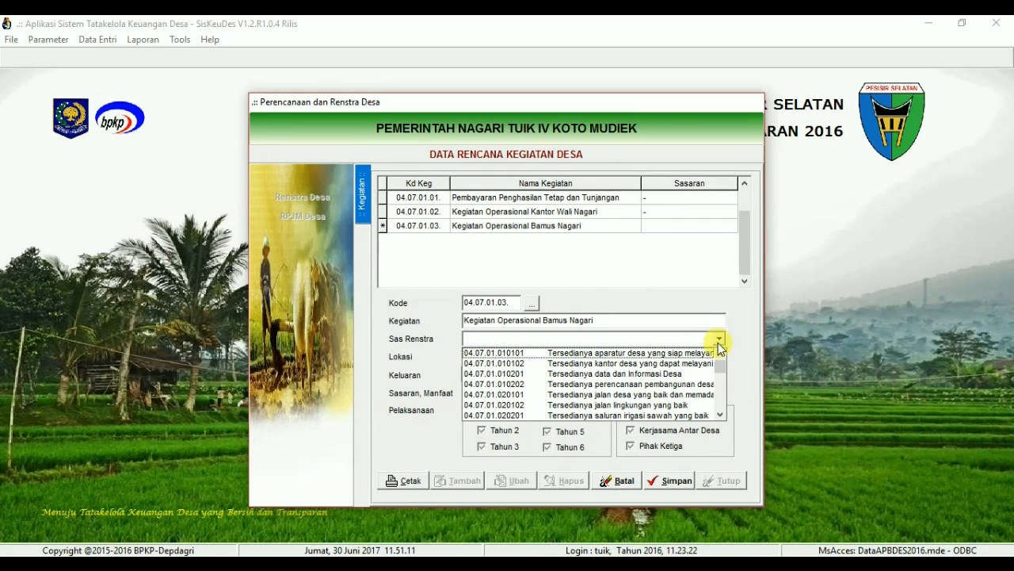
click(664, 363)
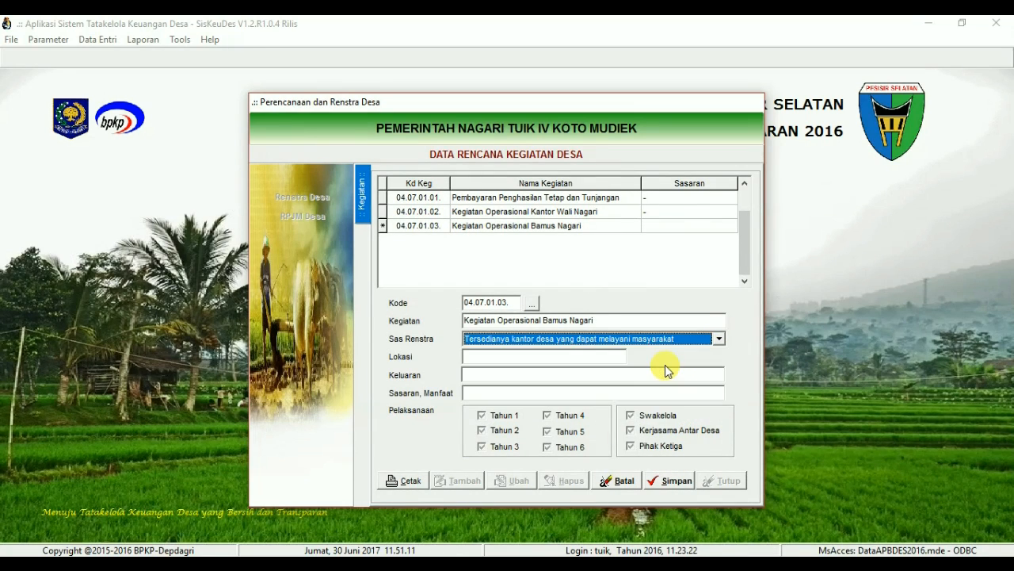
click(552, 356)
text(Desa )
text(Simulas)
text(i)
text(-)
key(Tab)
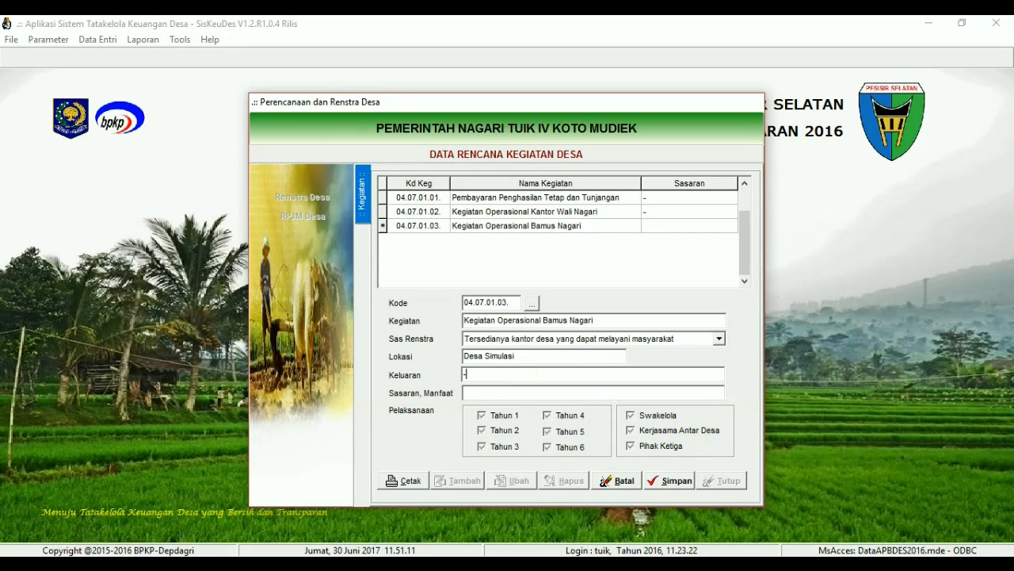
text(-)
key(Tab)
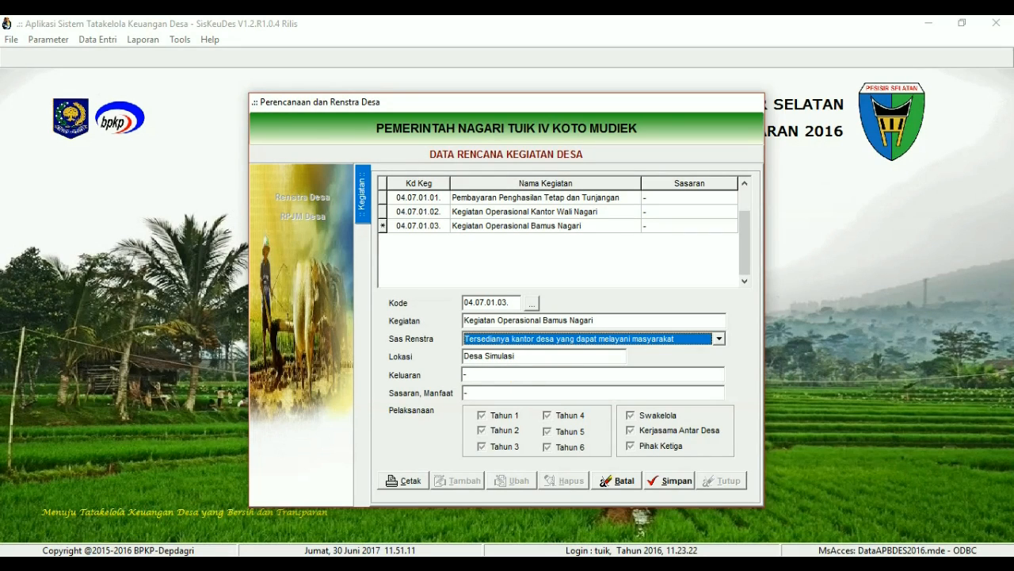
- Mark Tahun 1 through Tahun 6 and Swakelola for Kegiatan Operasional Bamus Nagari and save the activity
click(482, 416)
click(482, 431)
click(482, 447)
click(546, 416)
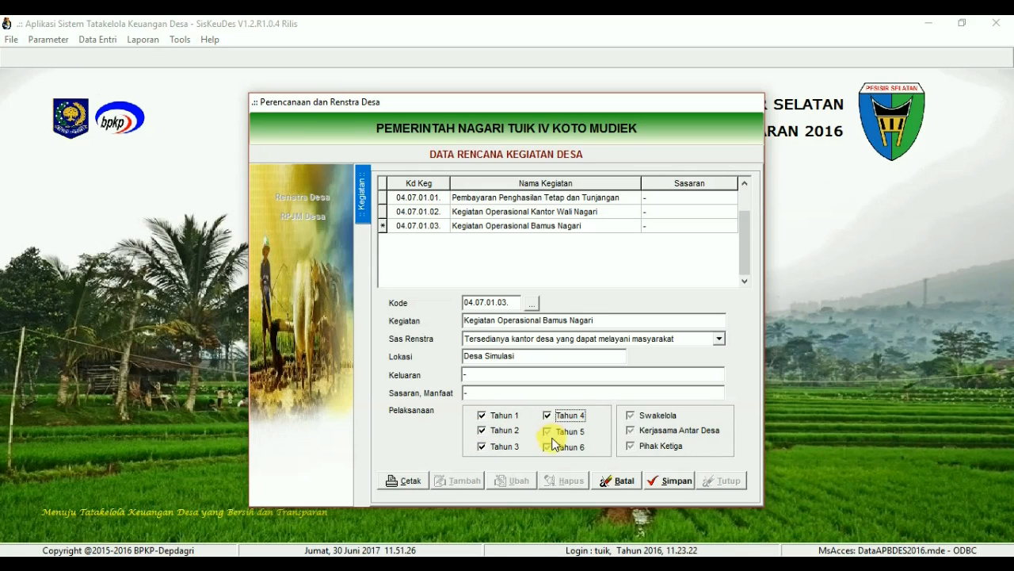
click(549, 432)
click(547, 447)
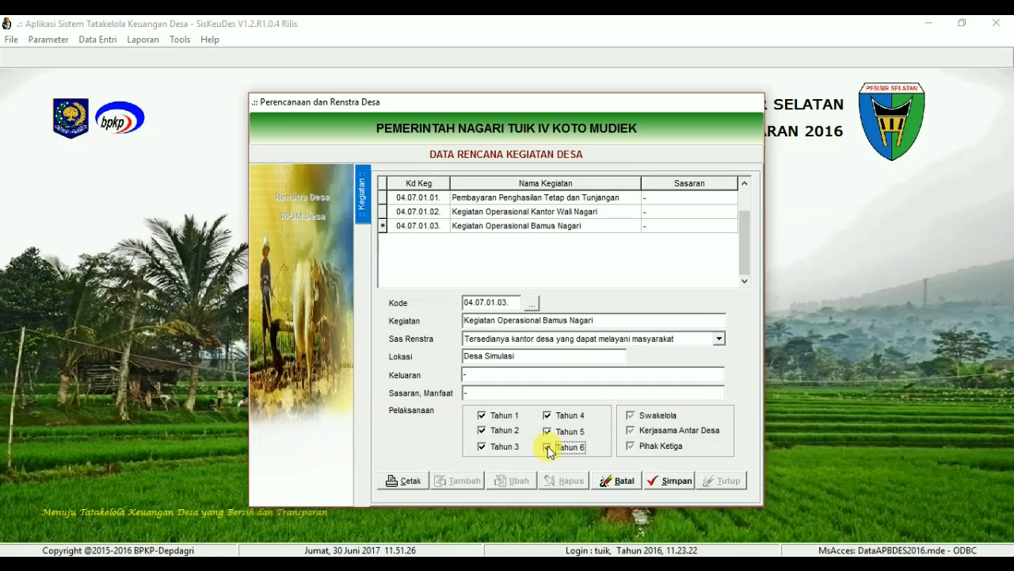
click(632, 416)
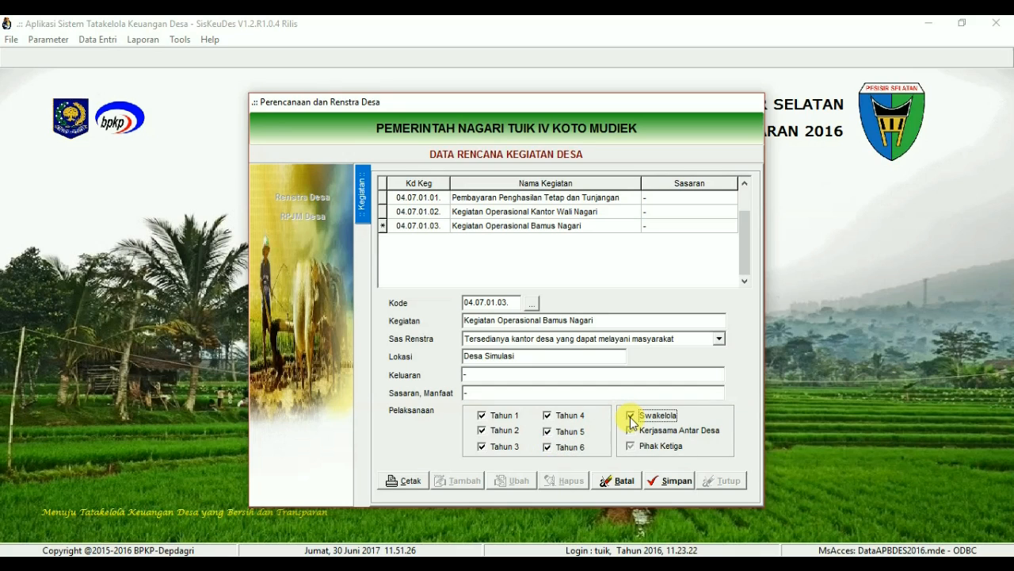
click(672, 482)
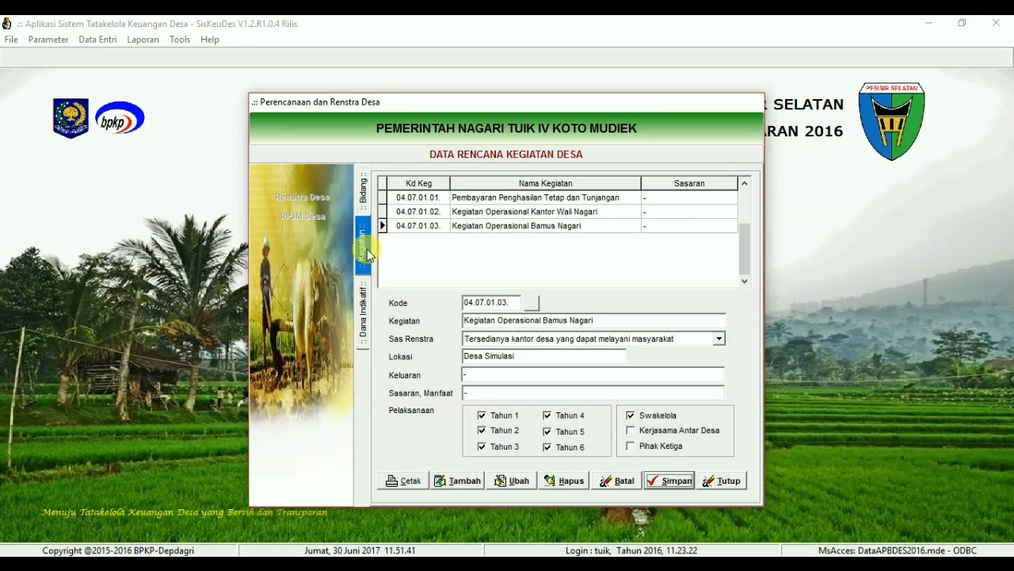
- Start a Dana Indikatif entry for Pembayaran Penghasilan Tetap dan Tunjangan with Tahun THN1 and Mulai 01/01/2015
click(487, 198)
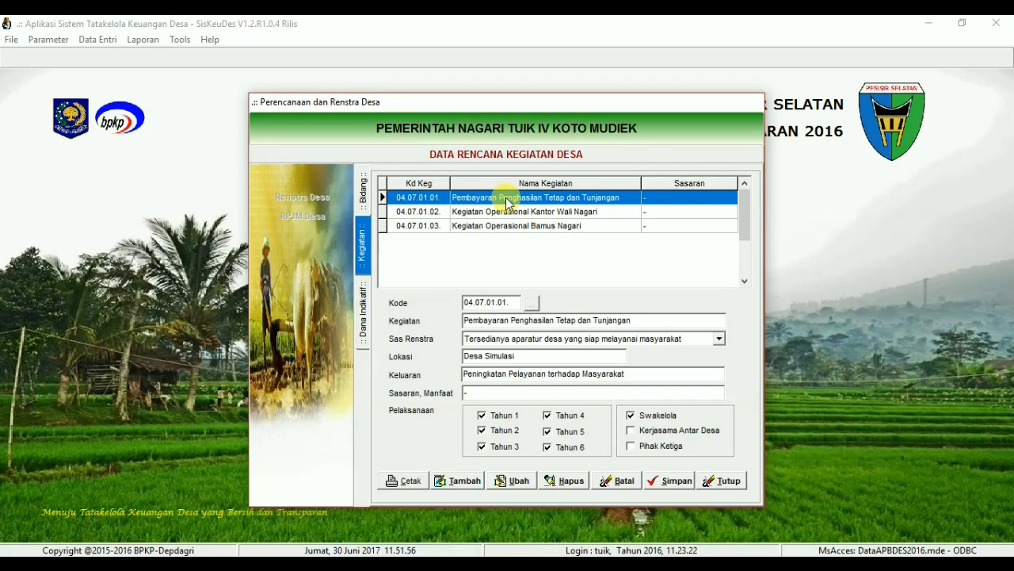
double_click(506, 202)
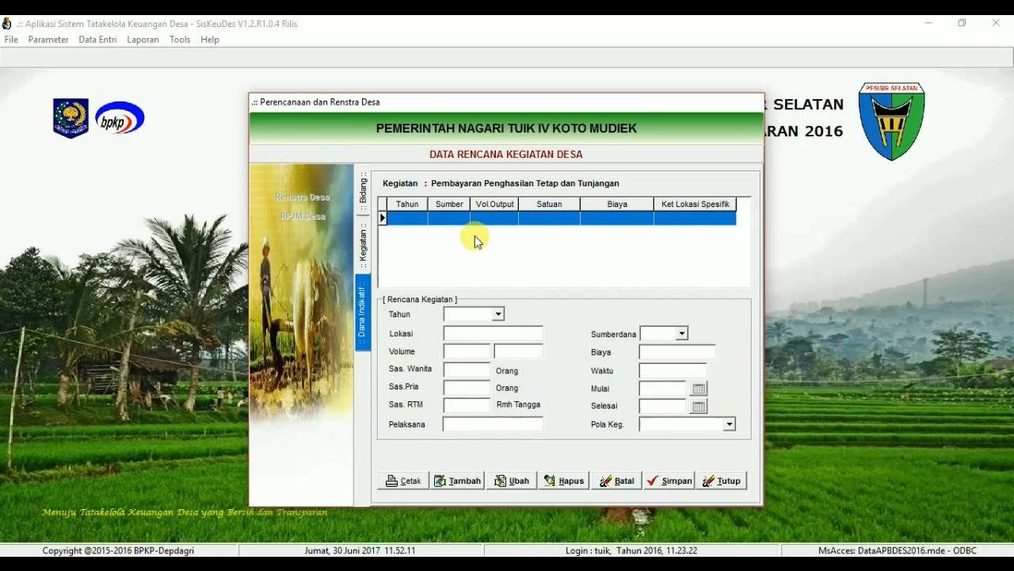
click(457, 481)
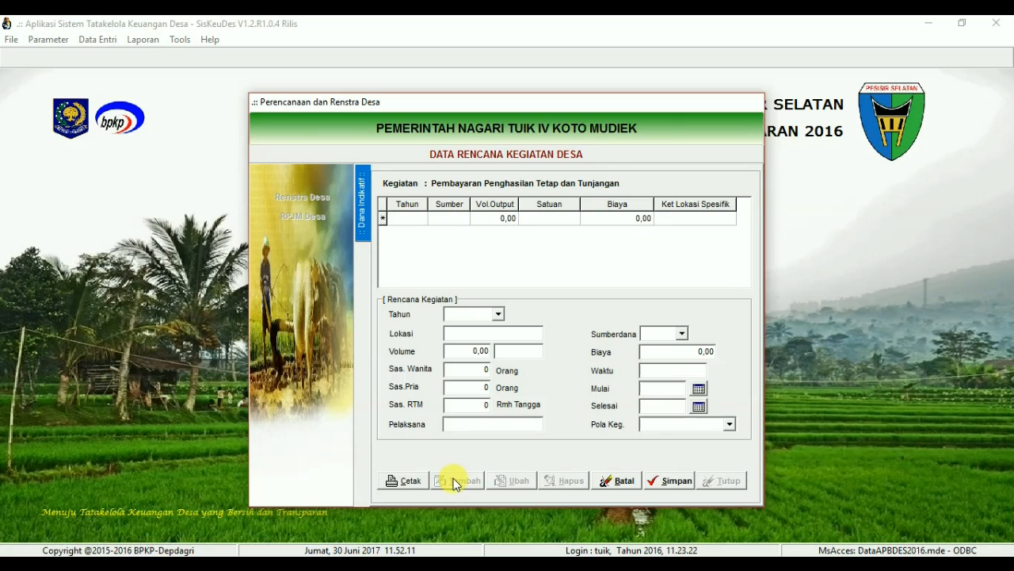
click(475, 314)
click(465, 330)
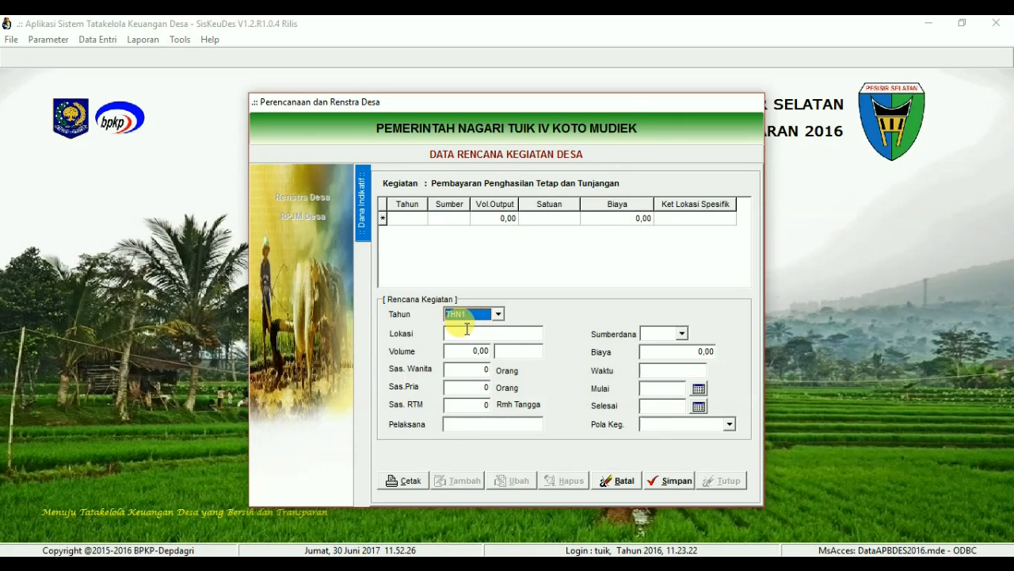
click(698, 389)
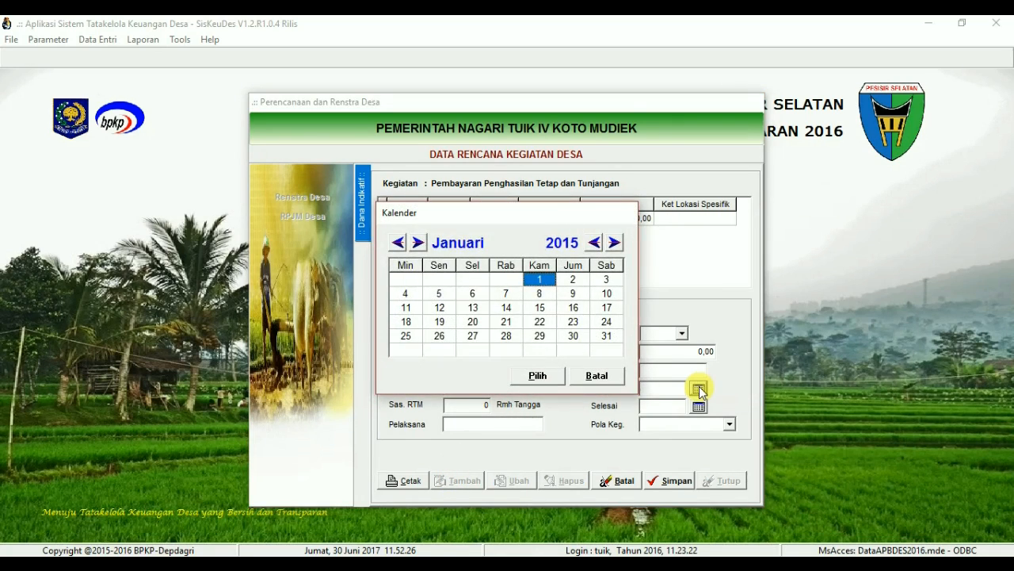
click(537, 376)
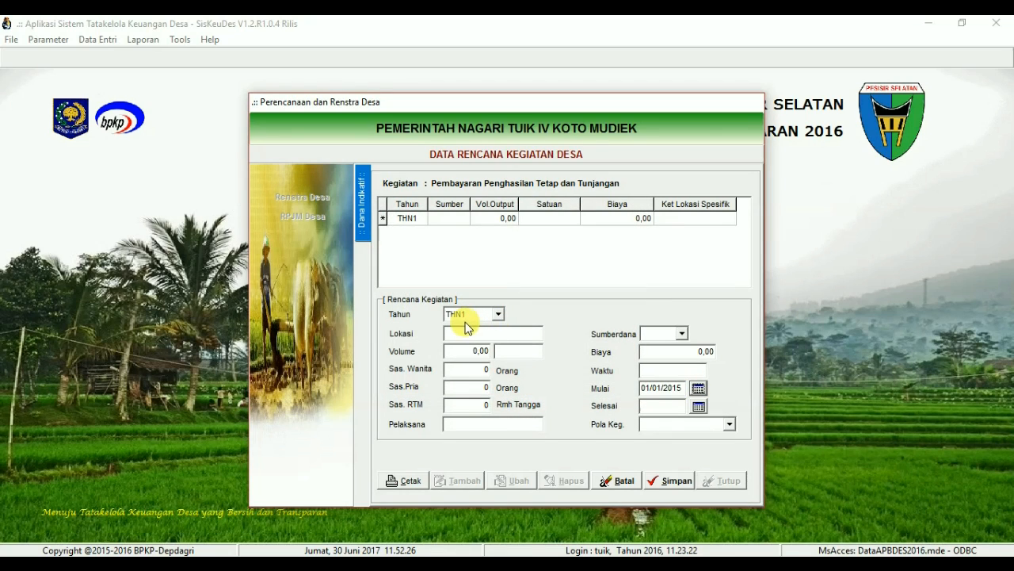
- Set the THN1 entry's Lokasi to "Desa Simulasi" and its Volume to 1 "tahun"
click(460, 334)
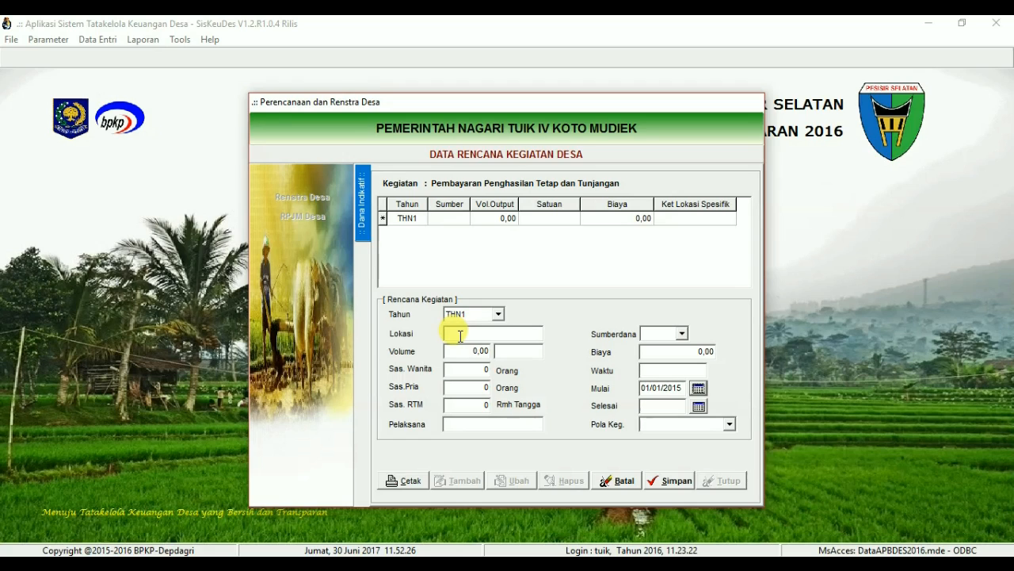
text(Desa)
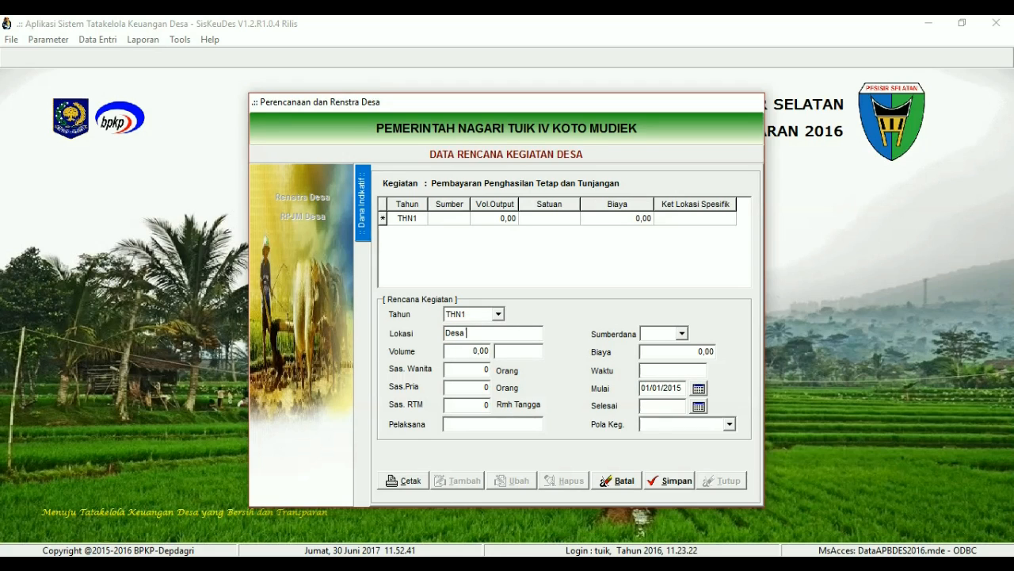
text( Simulasi)
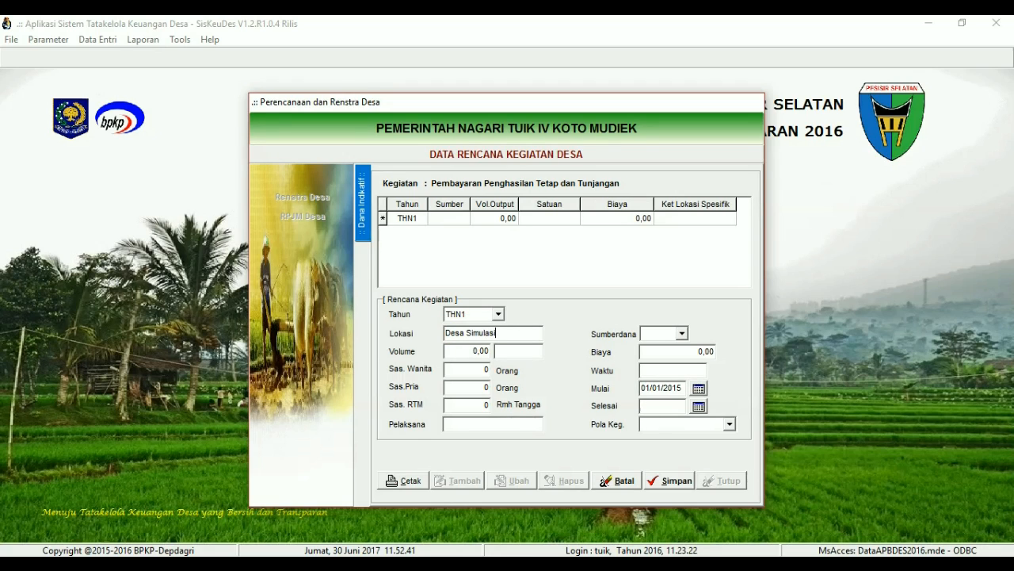
click(454, 351)
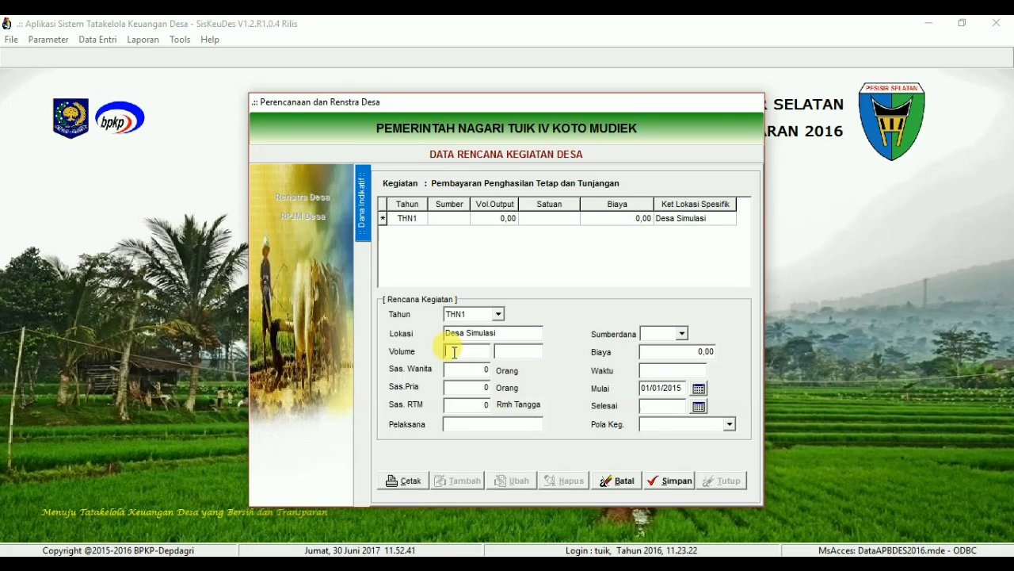
text(1)
click(512, 351)
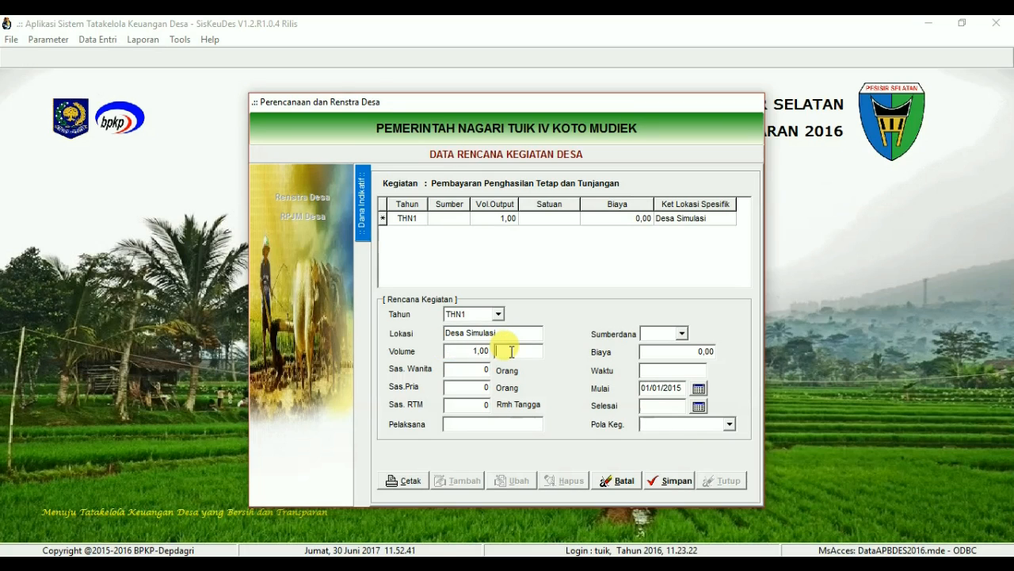
text(tahun)
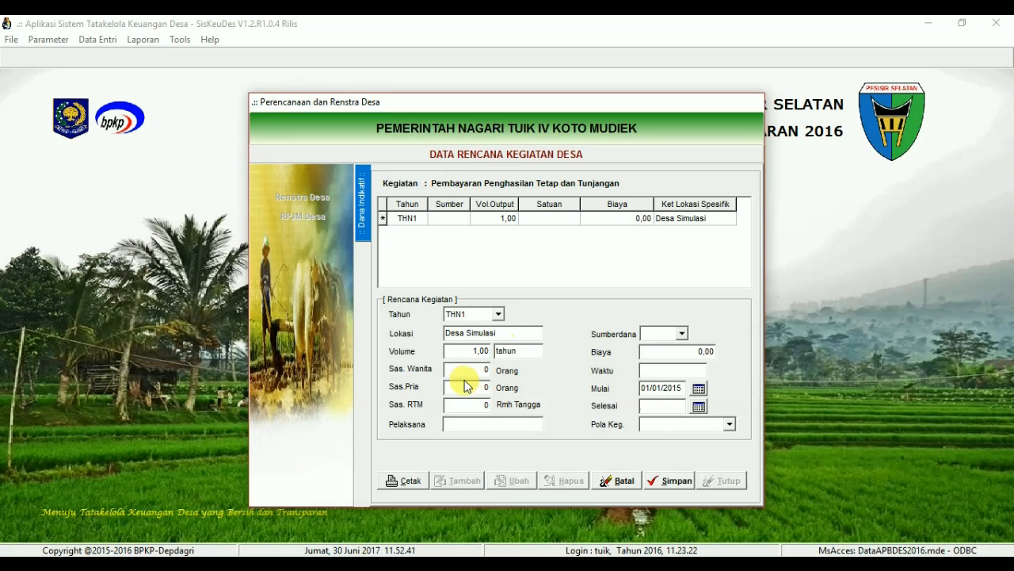
- Fill in the THN1 targets with Sas. Wanita 200, Sas. Pria 175 and Sas. RTM 80, and set Pelaksana to "-"
click(478, 367)
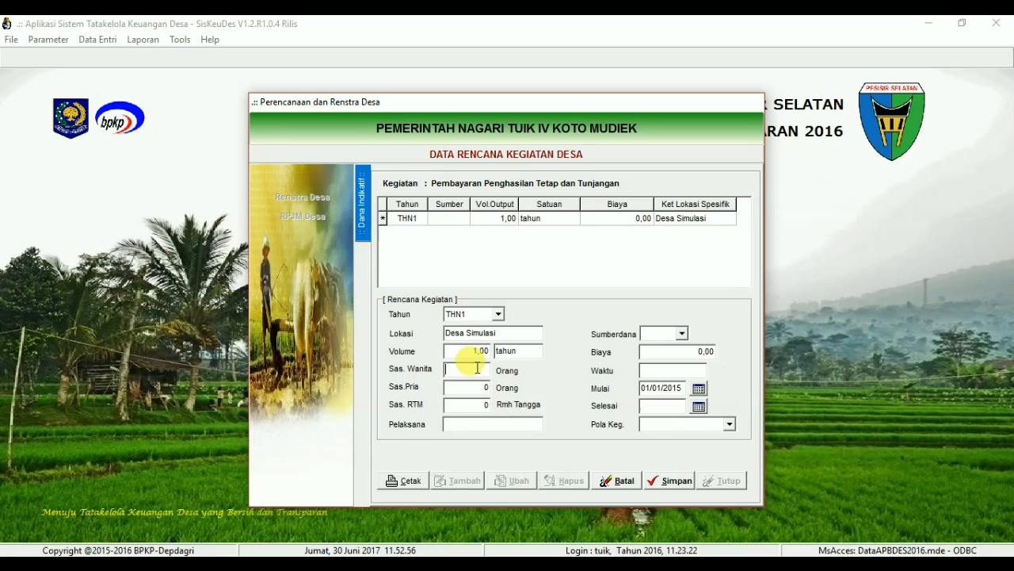
text(200)
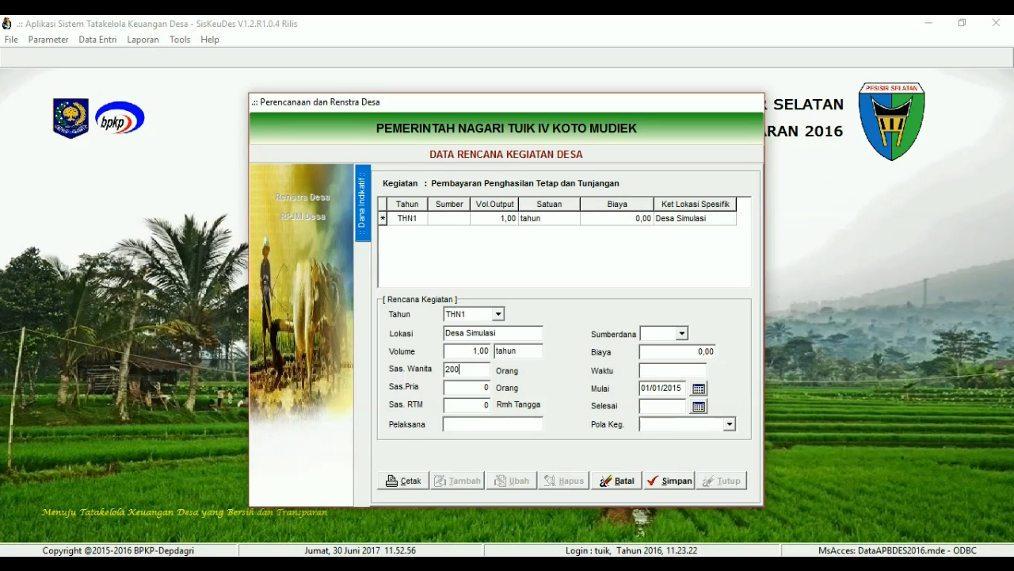
click(468, 385)
text(175)
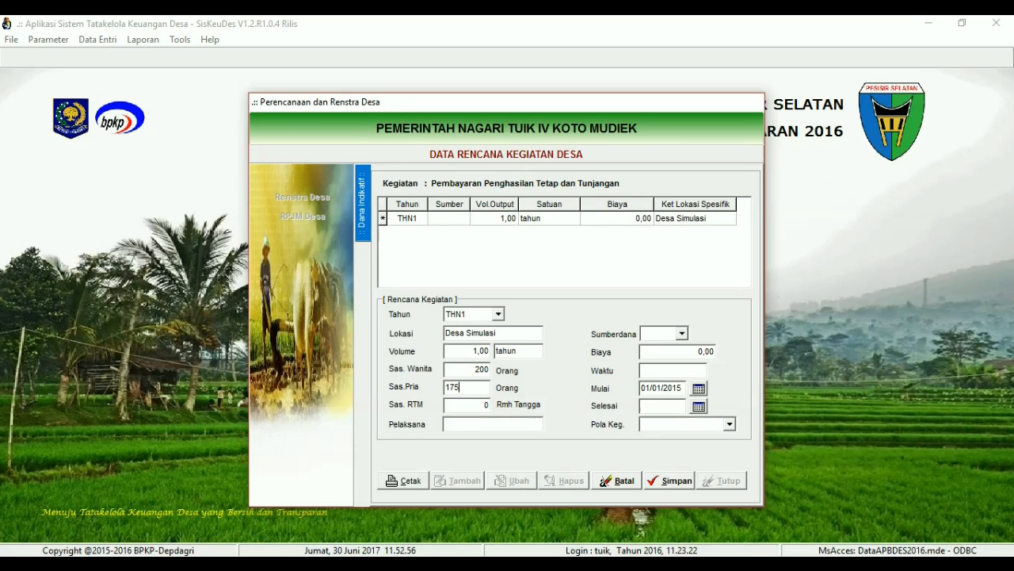
click(466, 405)
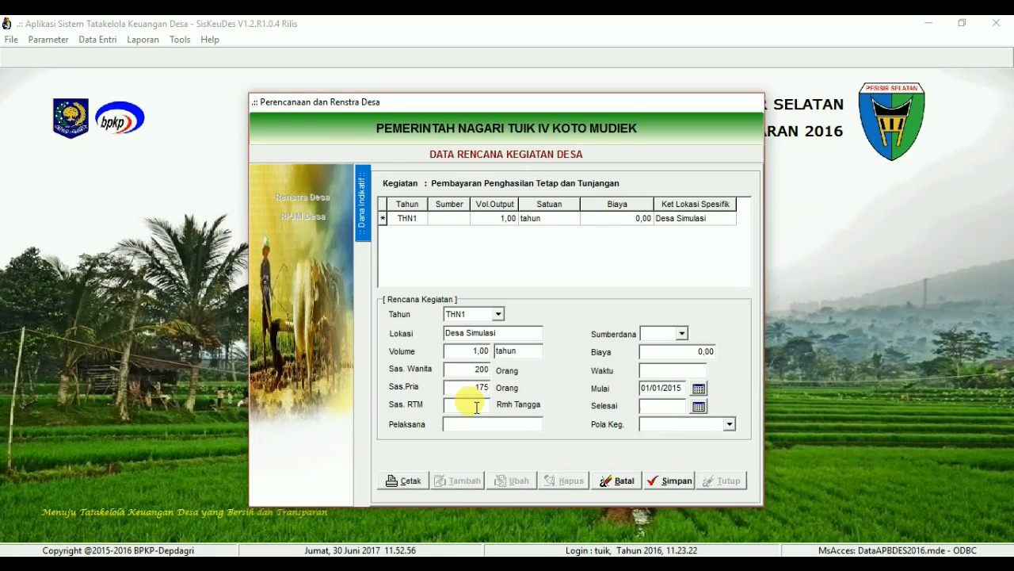
text(80)
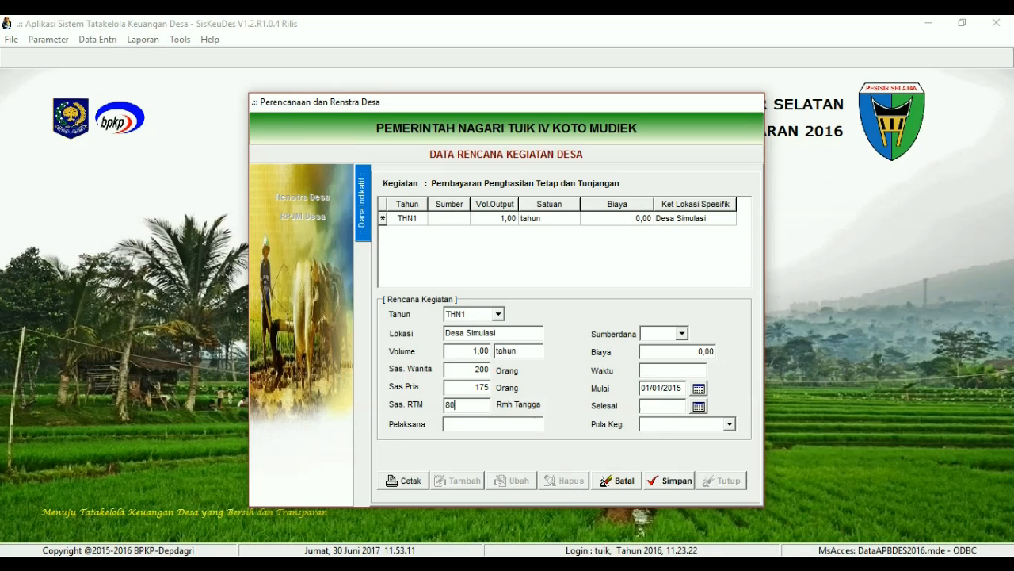
click(489, 424)
text(-)
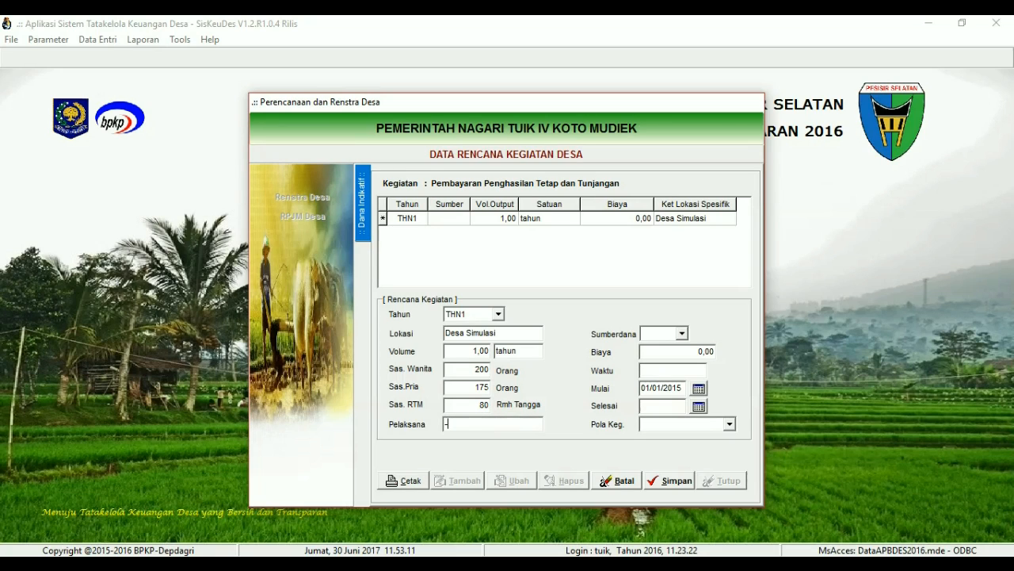
key(BackSpace)
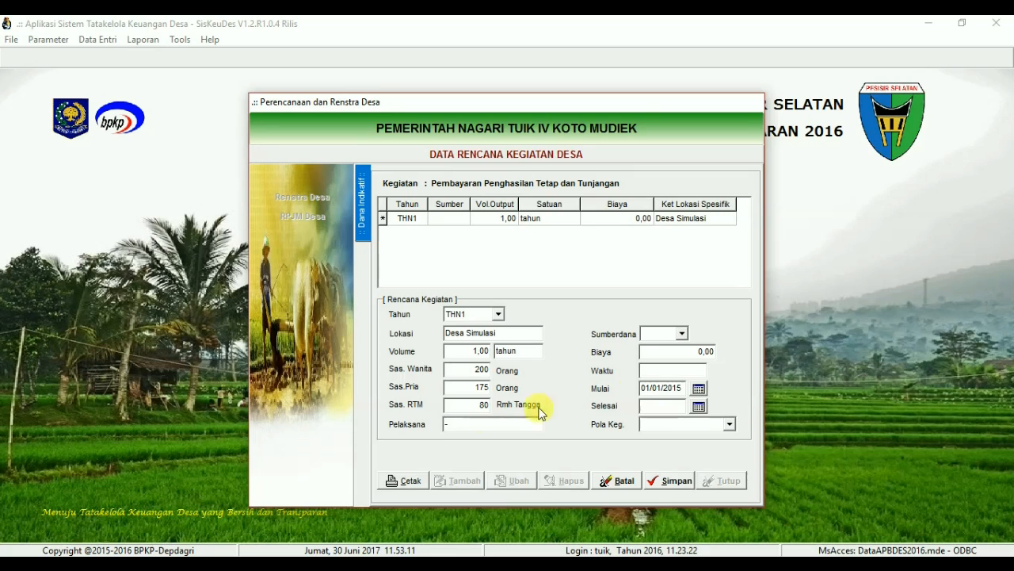
- Set the THN1 entry's Sumberdana to ADD, Biaya to 200.000.000 and Waktu to "1 tahun"
click(683, 334)
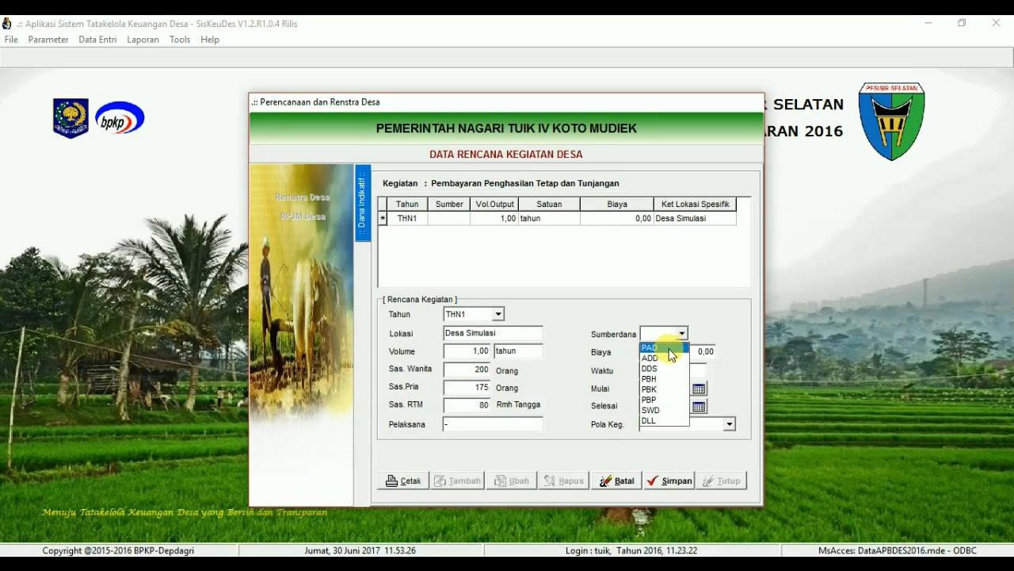
click(666, 359)
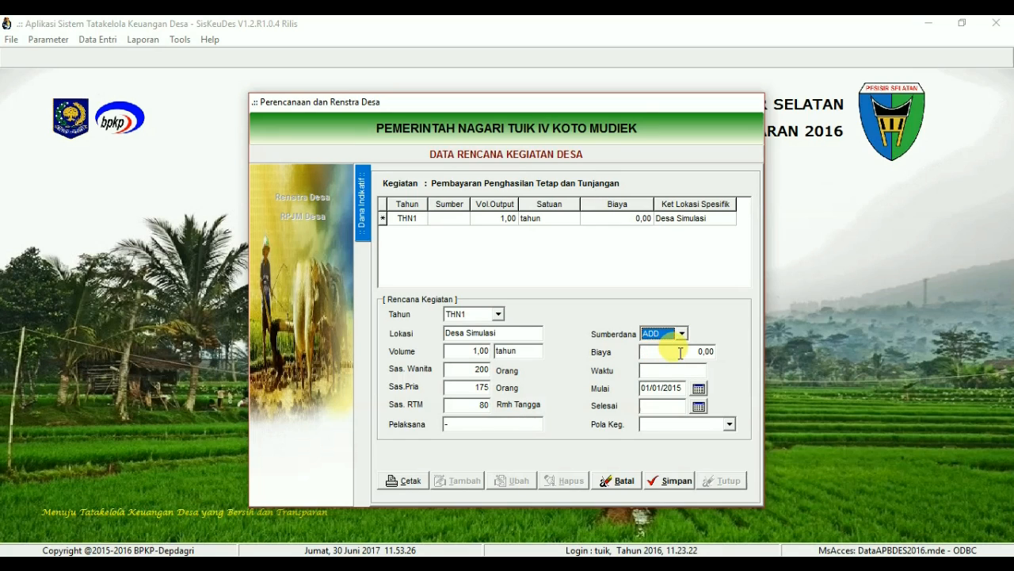
click(680, 353)
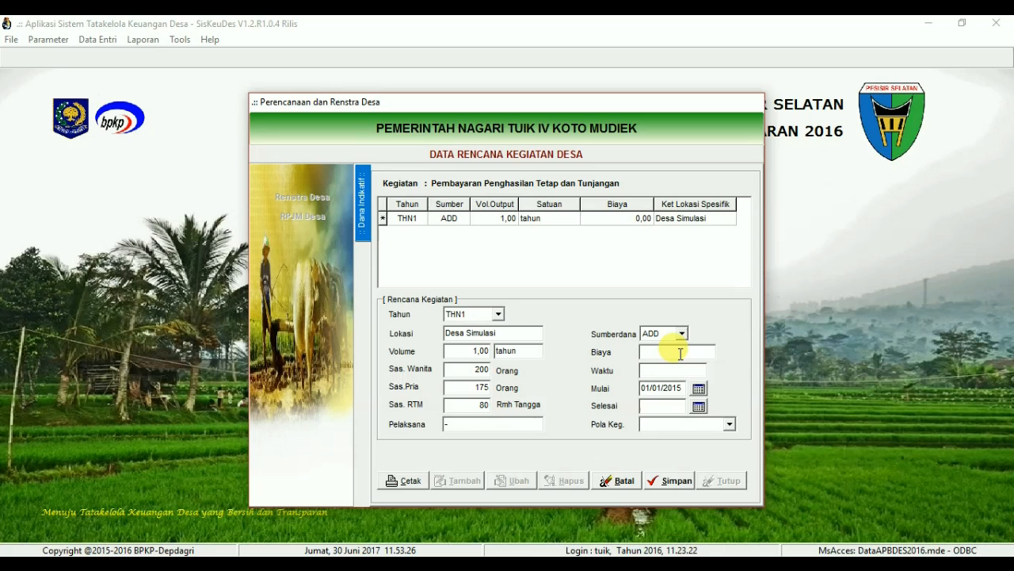
text(200000000)
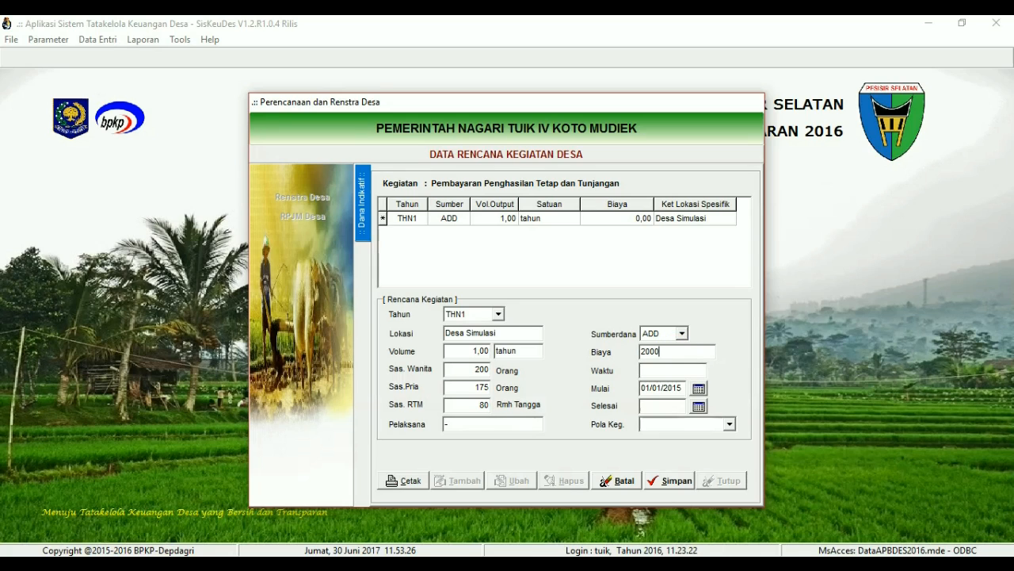
click(668, 372)
text(1)
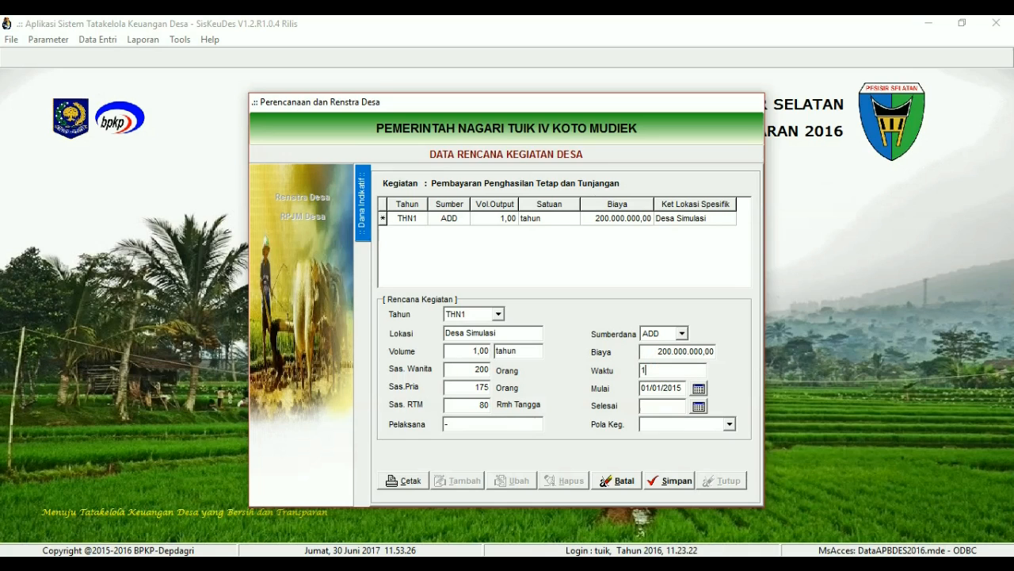
text( tahun)
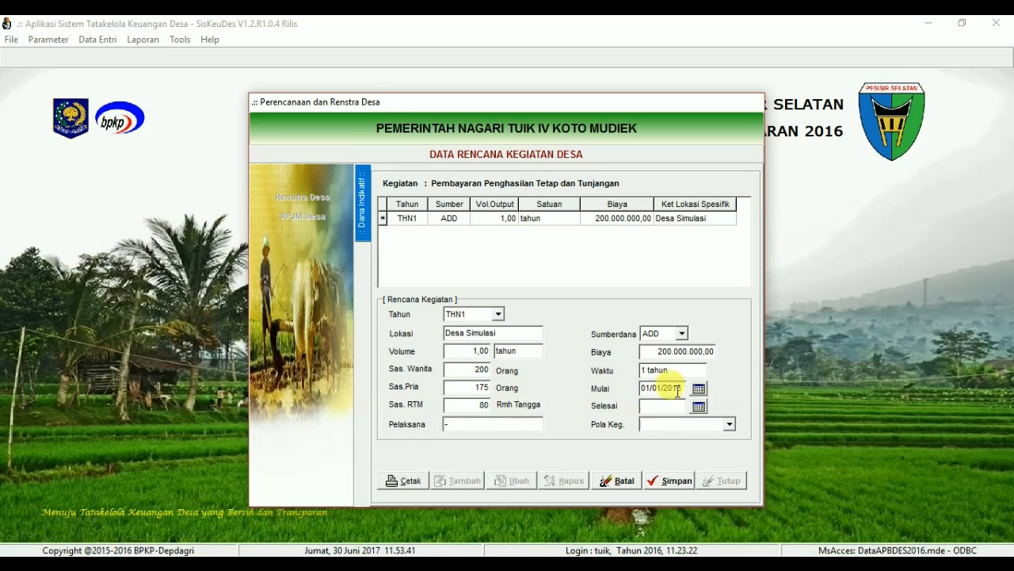
- Set Selesai to 31/12/2015 and Pola Keg. to Swakelola, and save the THN1 fund entry
click(698, 407)
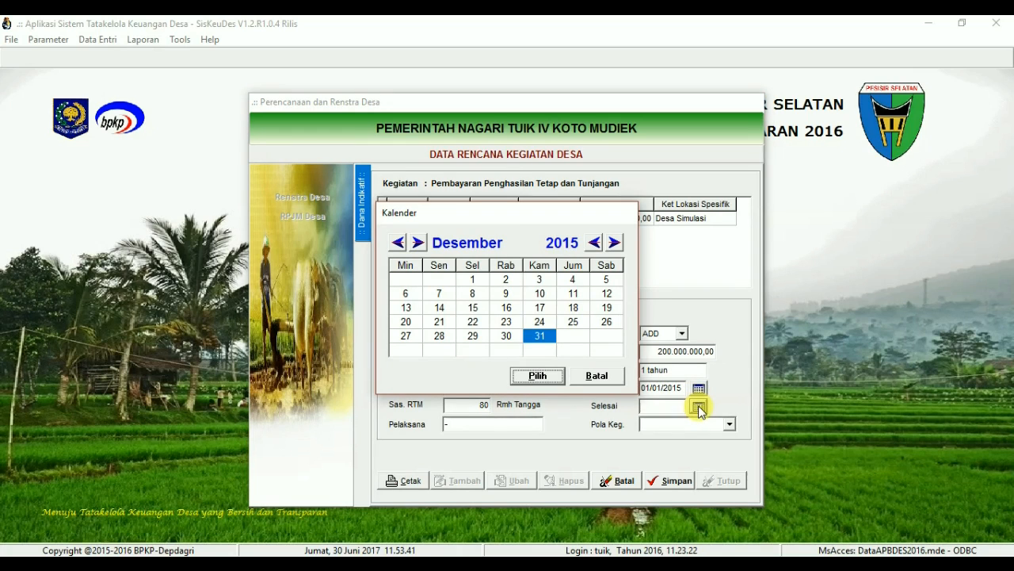
click(547, 378)
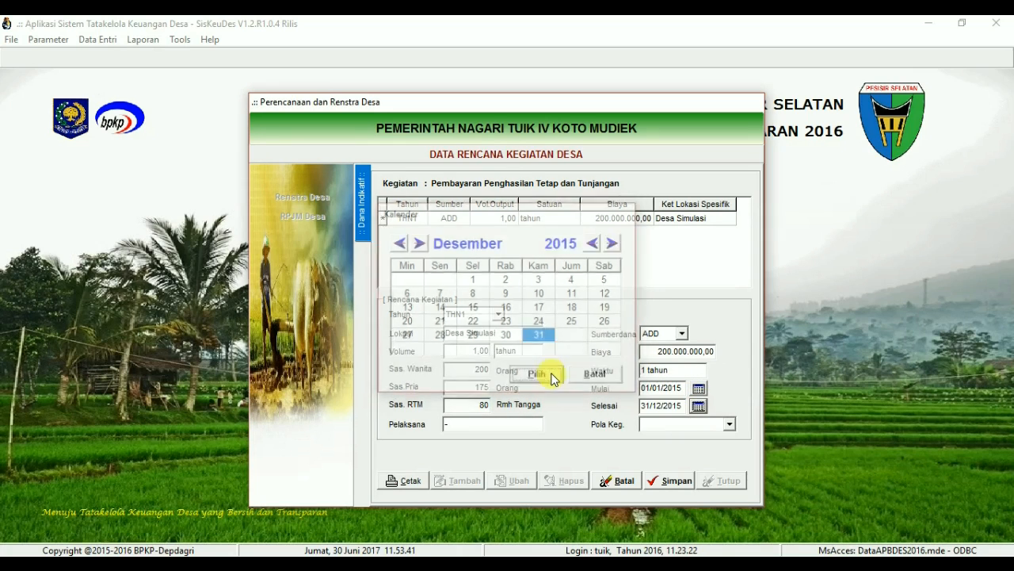
click(731, 426)
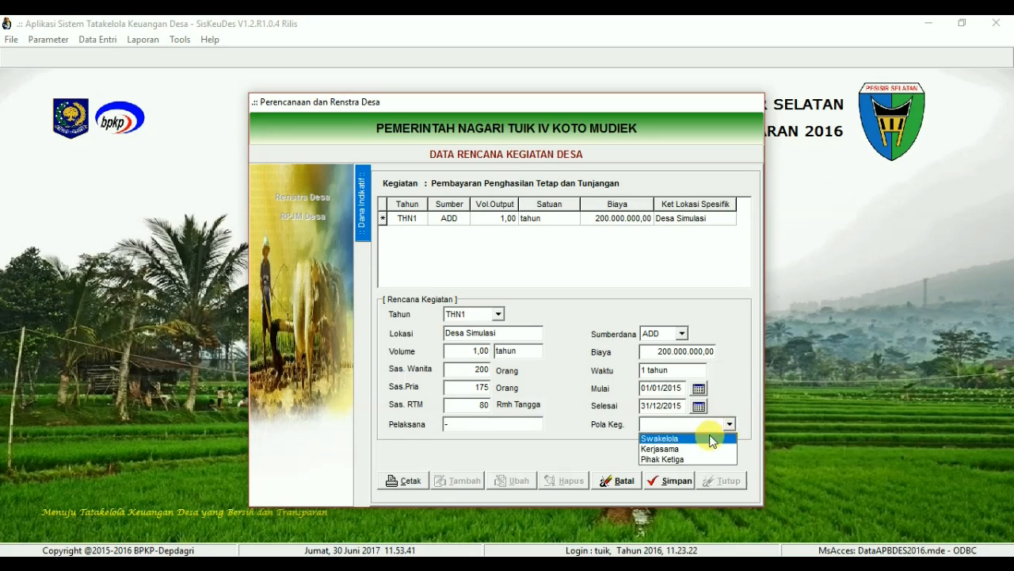
click(681, 438)
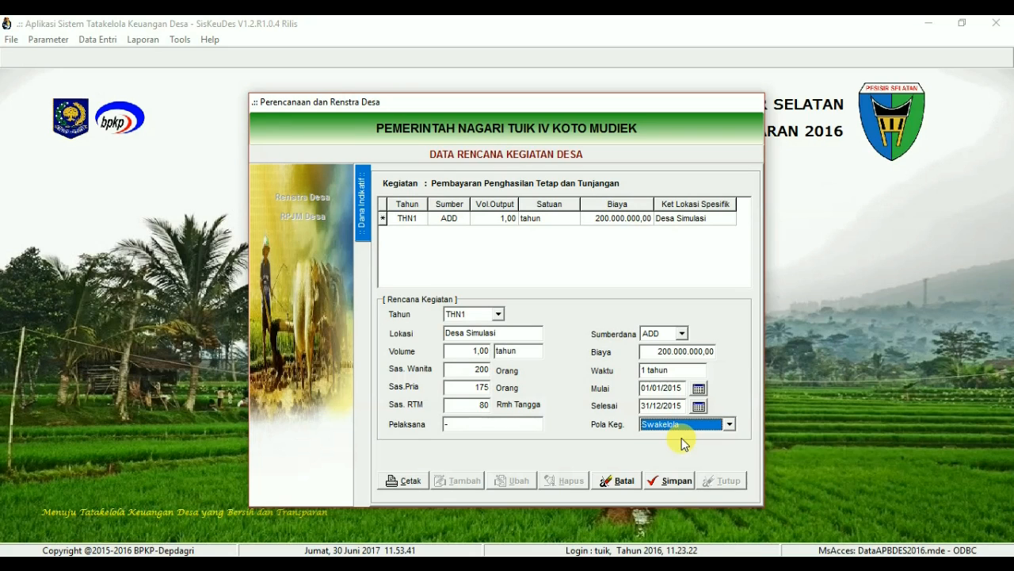
click(672, 482)
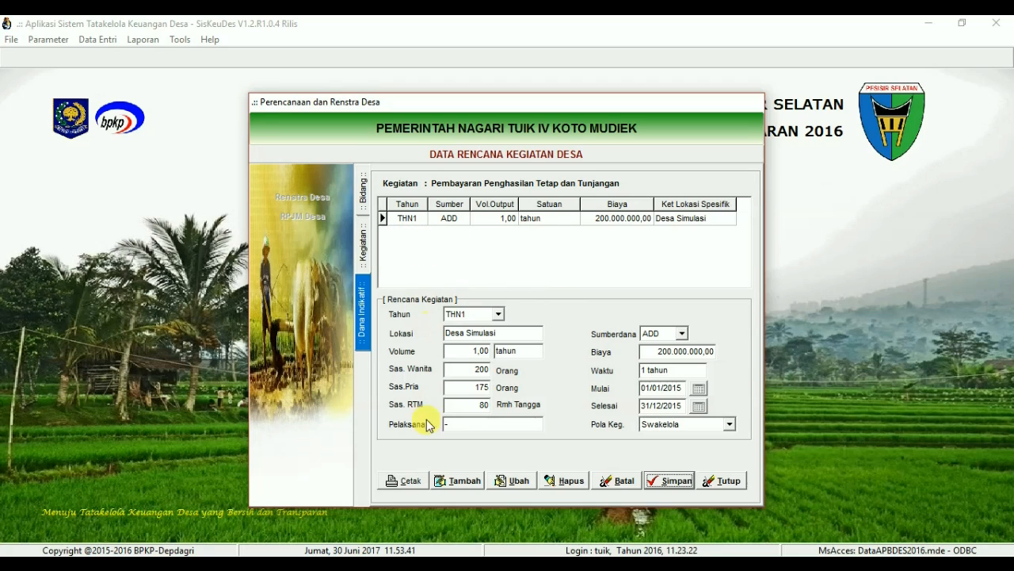
- Add a THN2 fund entry for Pembayaran Penghasilan Tetap dan Tunjangan with Lokasi "Desa Simulasi"
click(466, 482)
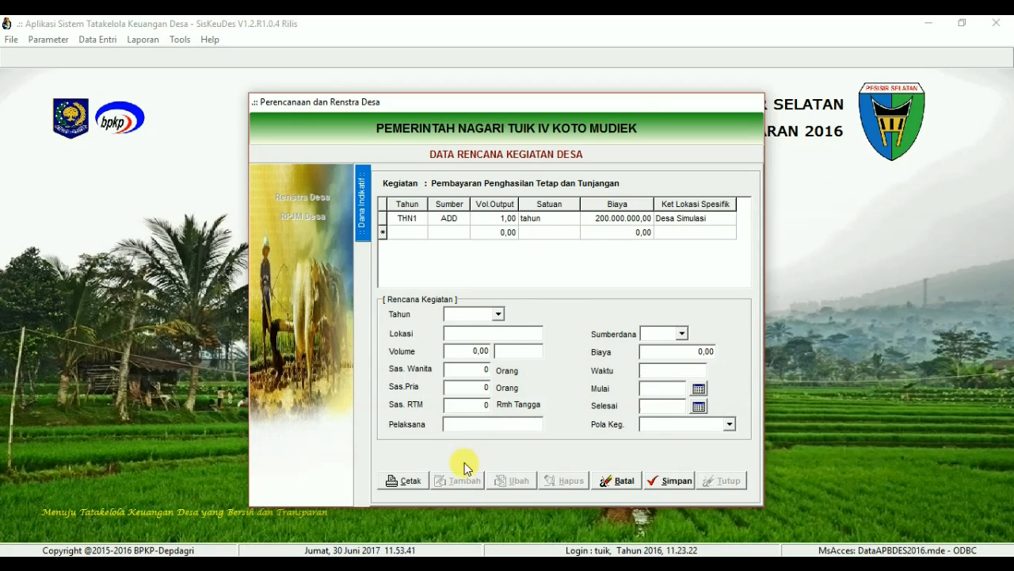
click(497, 315)
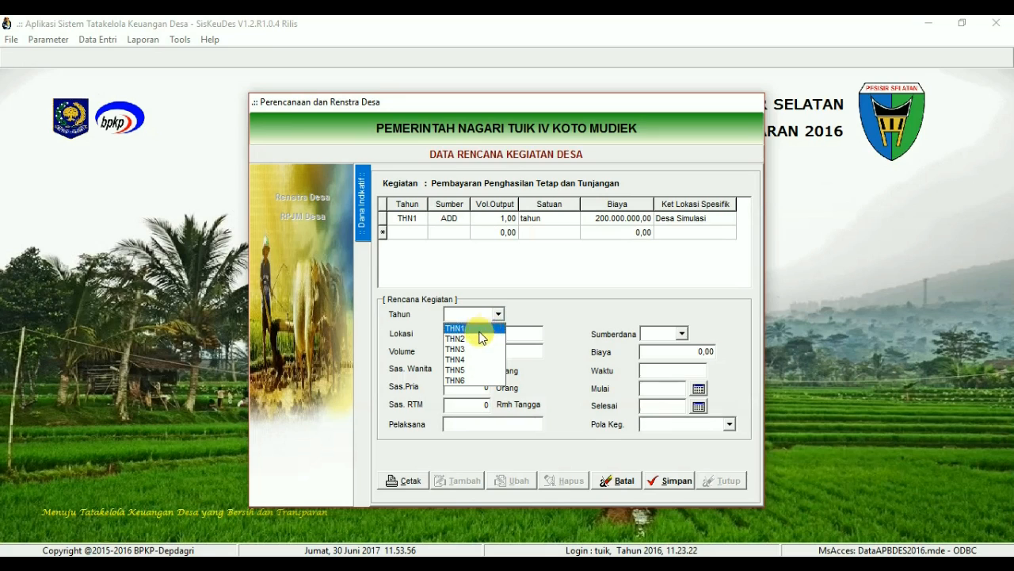
click(470, 338)
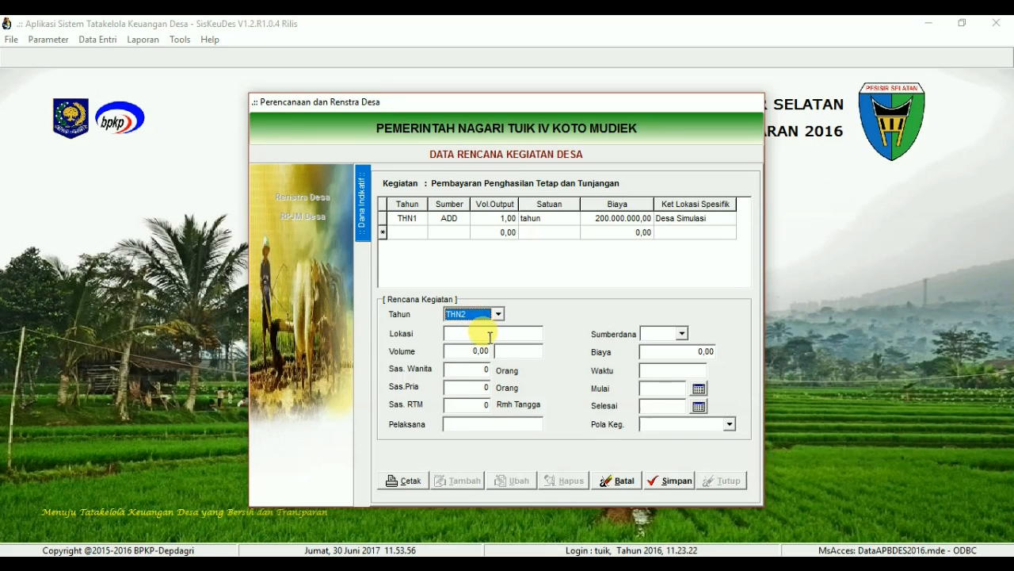
click(490, 336)
text(Desa Simulasi)
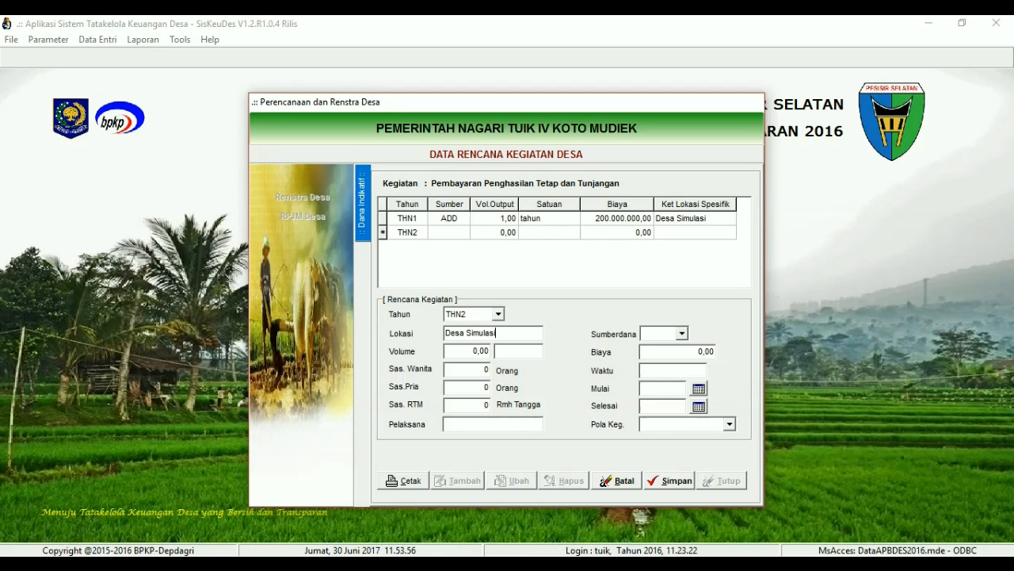
- Set THN2's Volume to 1 "tahun", Sas. Wanita to 204, Sas. Pria to 190, Sas. RTM to 90 and Pelaksana to "-"
click(478, 351)
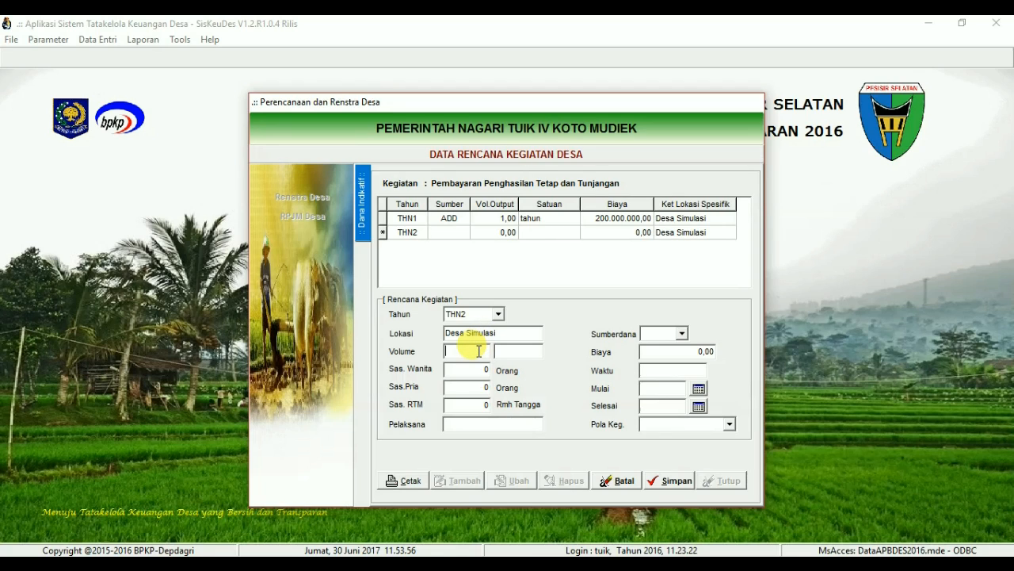
text(19)
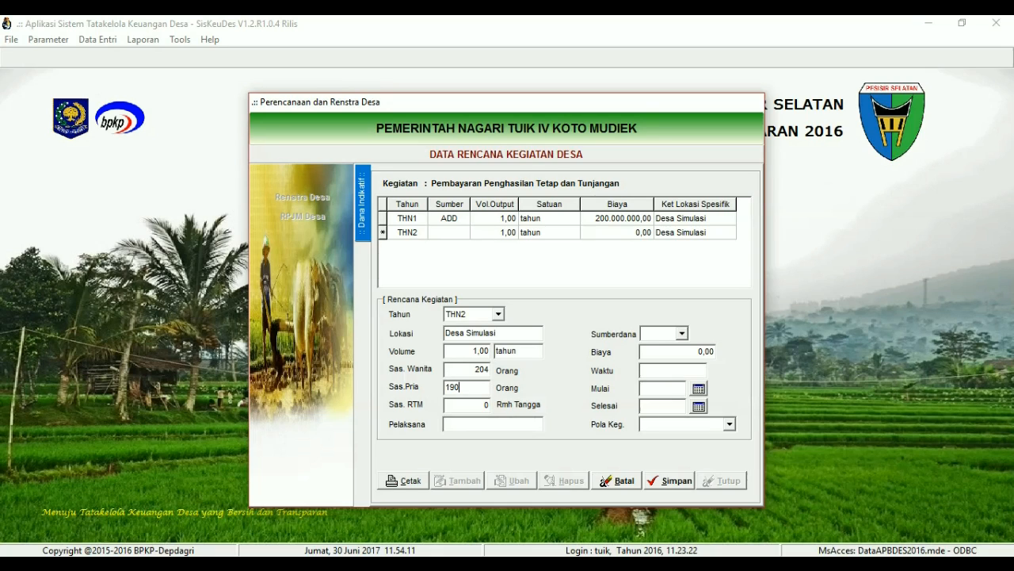
key(Tab)
text(90)
key(Tab)
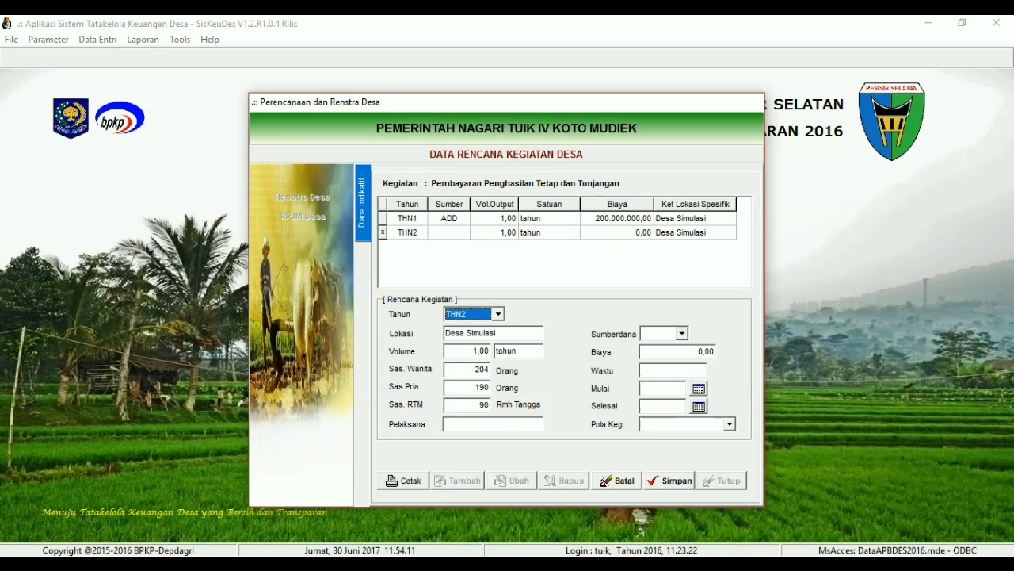
click(492, 423)
text(-)
key(Tab)
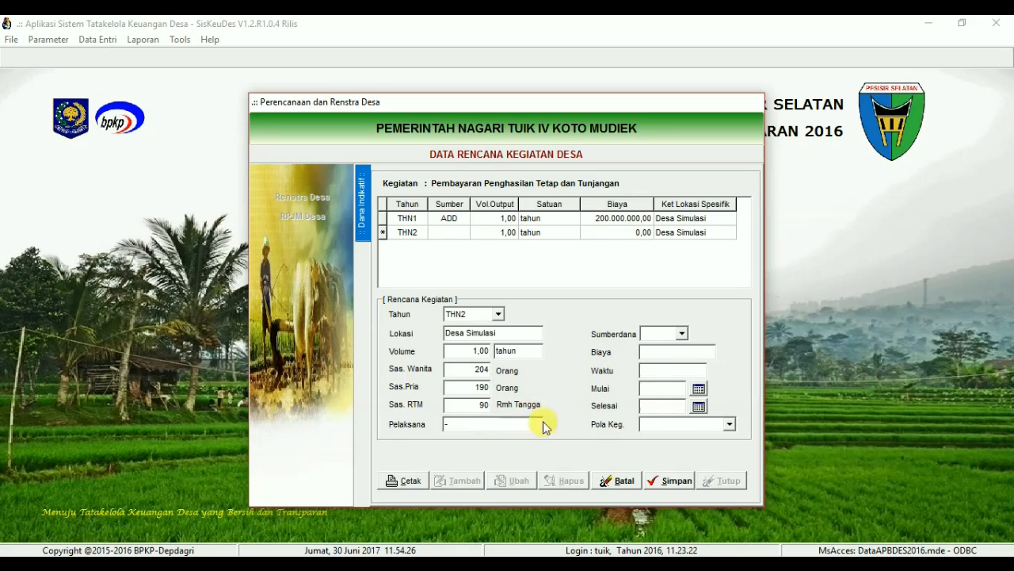
- Set the THN2 entry's Sumberdana to ADD, Biaya to 210.000.000 and Waktu to "1 tahun"
click(681, 333)
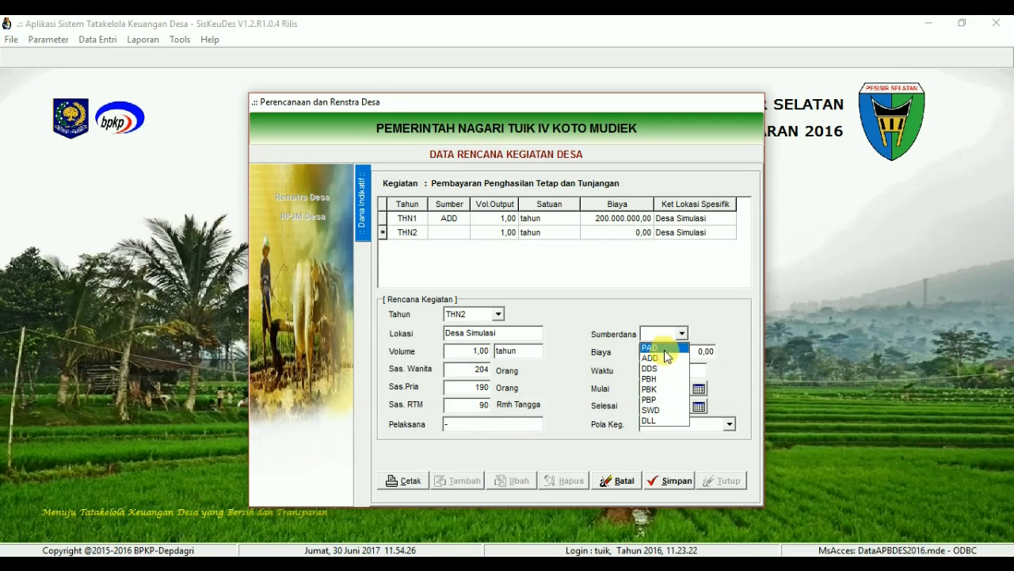
click(662, 359)
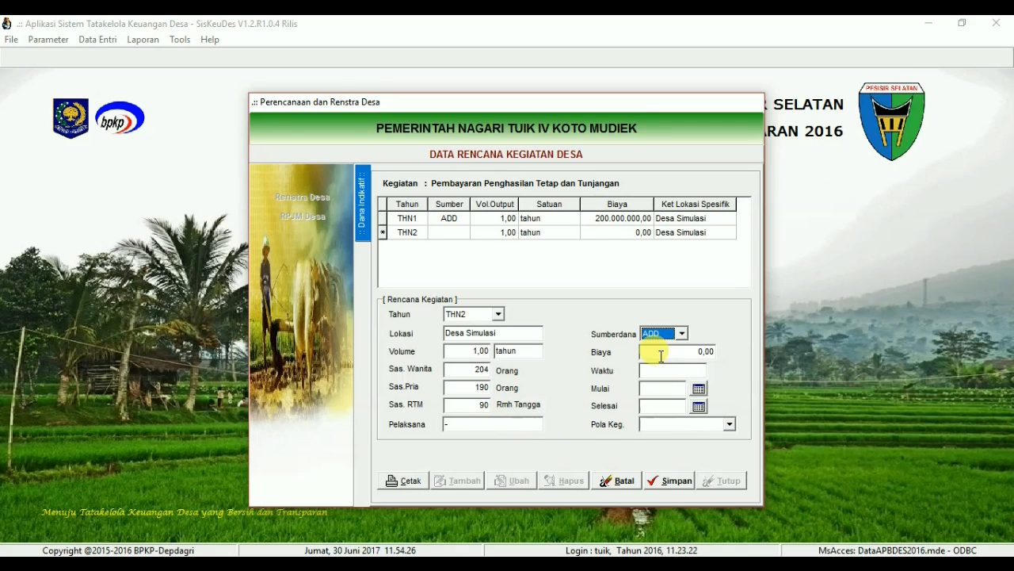
click(679, 353)
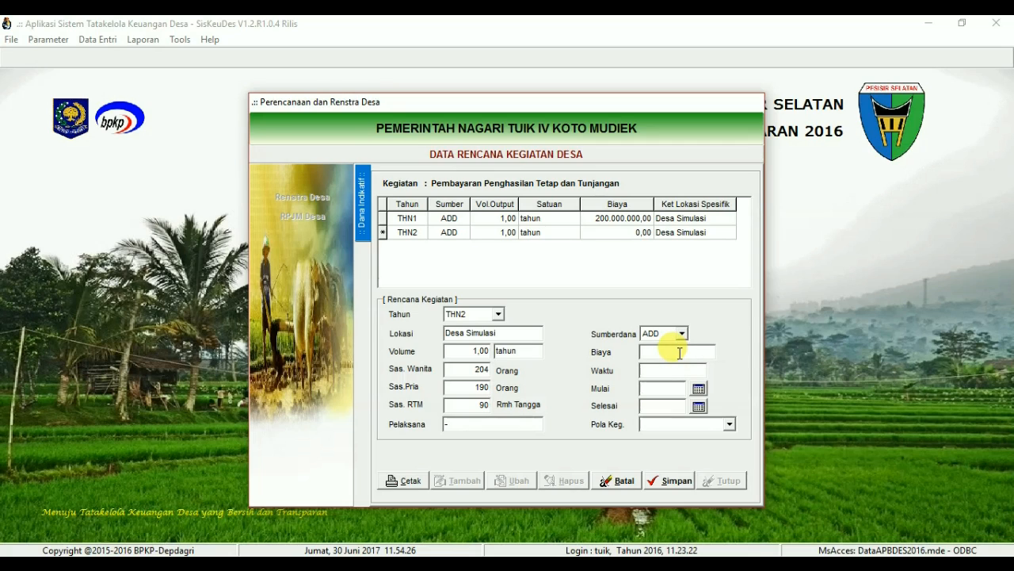
text(210.000.000,00)
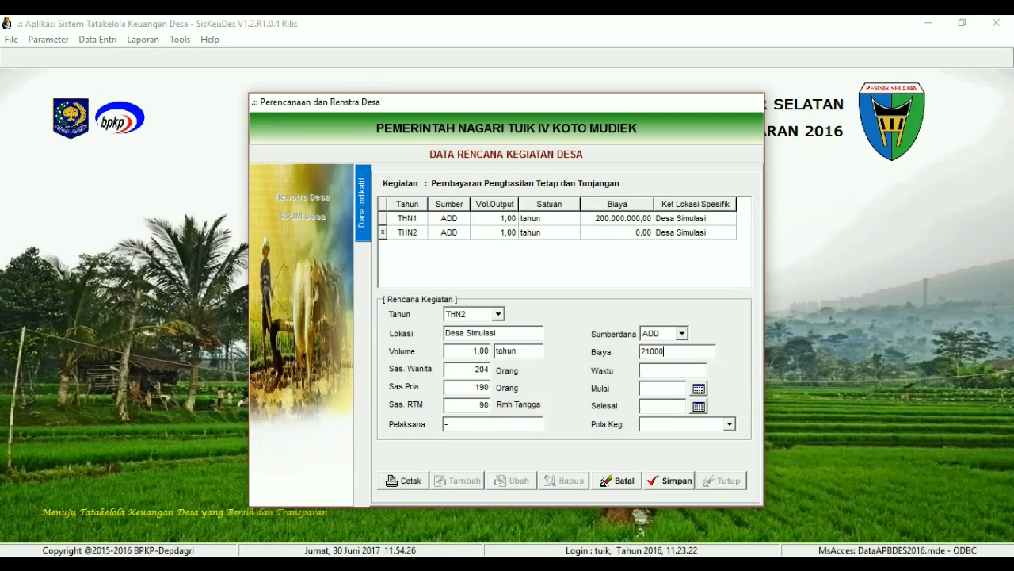
click(696, 370)
text(1 tahun)
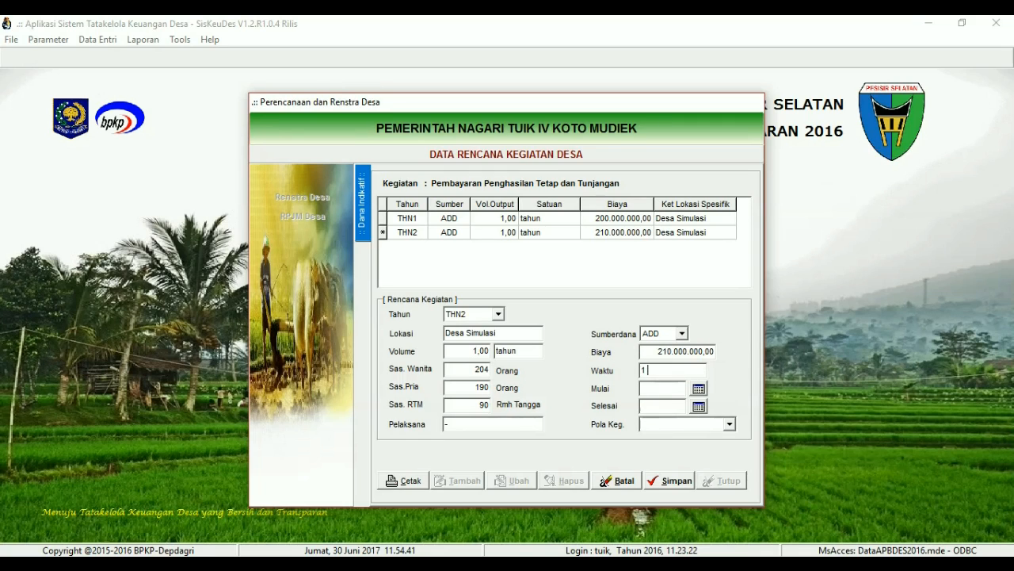
- Set Mulai to 01/01/2016, Selesai to 31/12/2016 and Pola Keg. to Swakelola, and save the THN2 fund entry
click(697, 390)
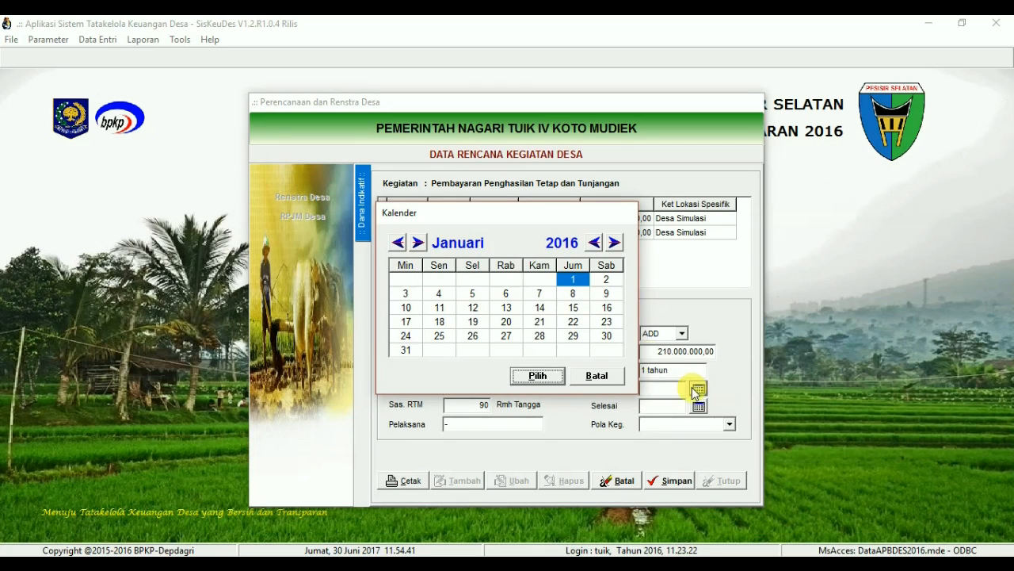
click(536, 378)
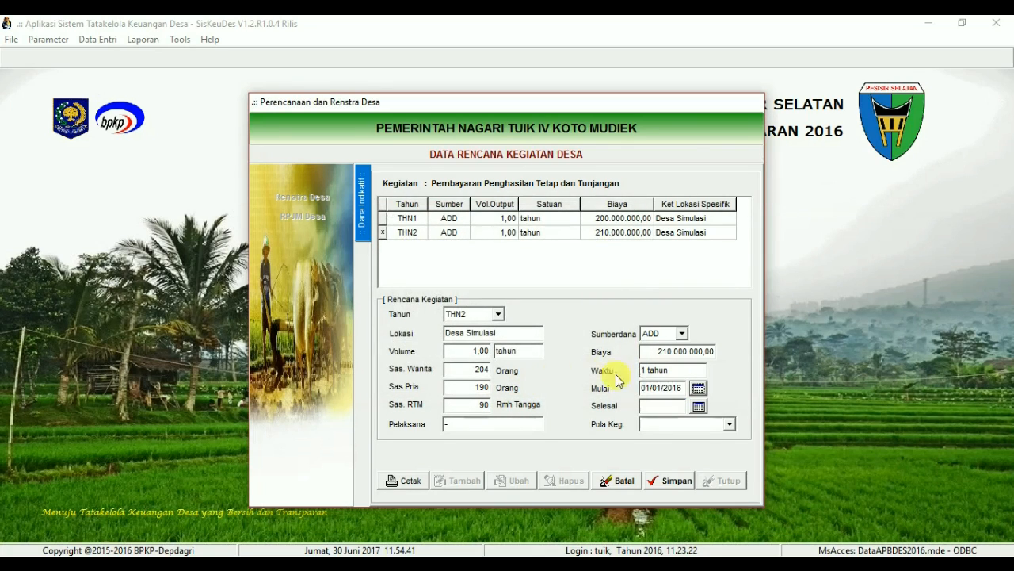
click(700, 410)
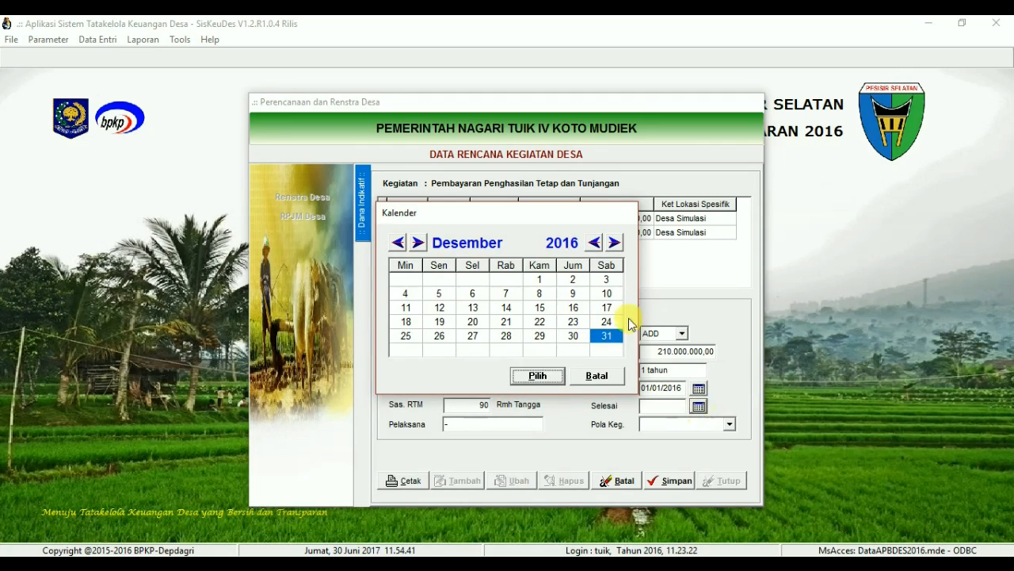
click(539, 375)
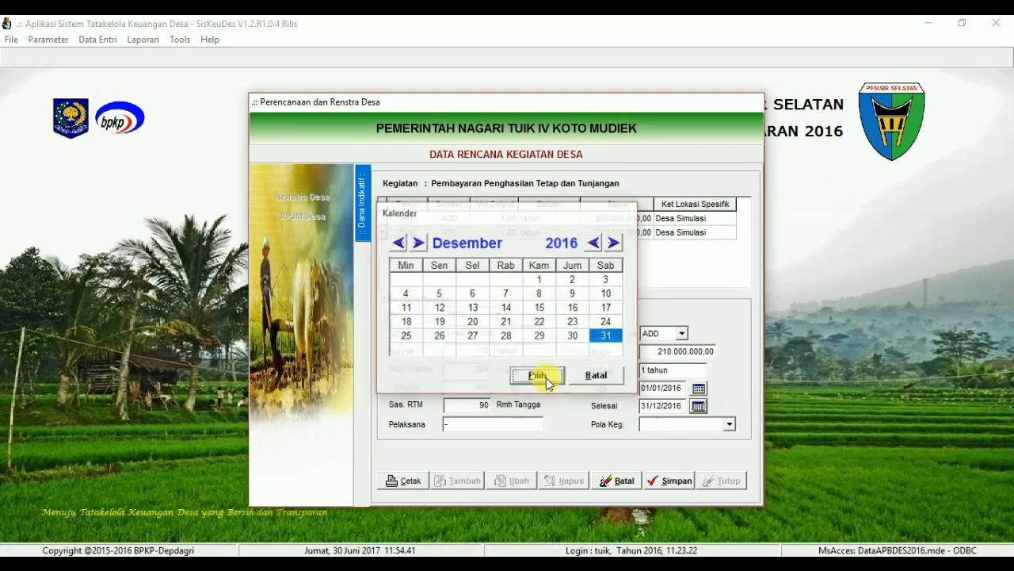
click(730, 423)
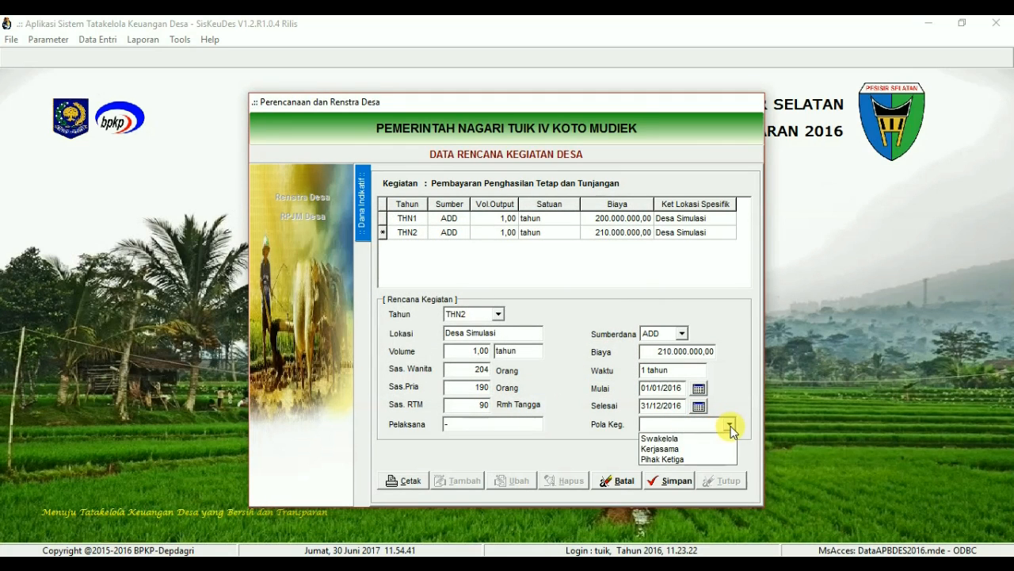
click(675, 439)
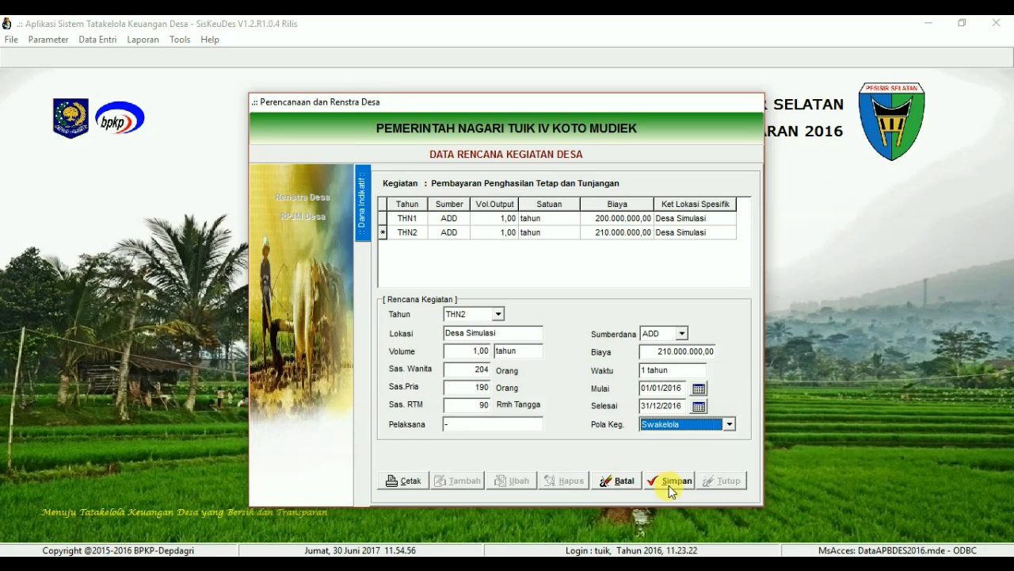
click(669, 481)
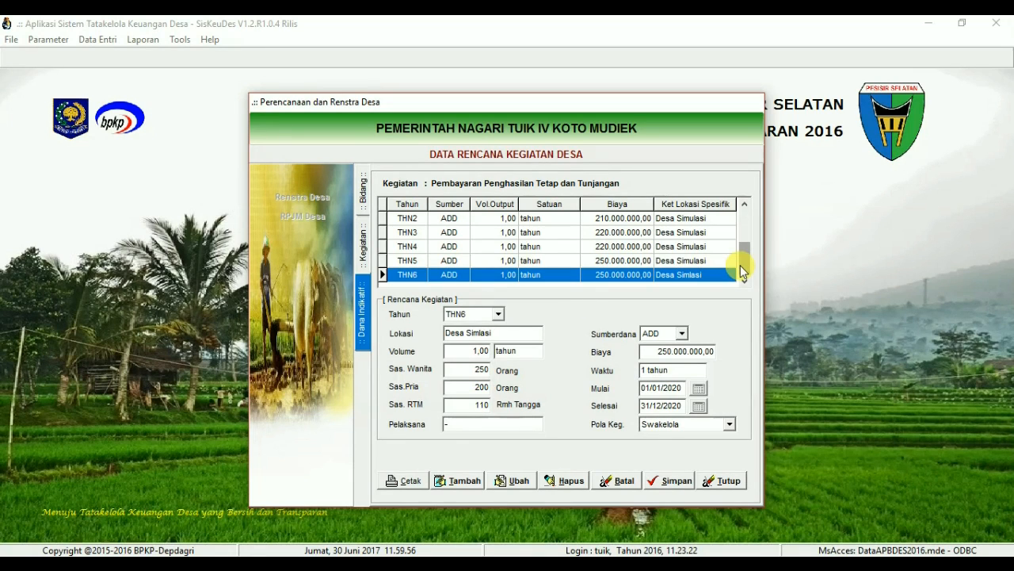
- Look through the activity's yearly fund entries and preview the Rancangan RPJM Desa report from the activity data
drag(747, 261, 747, 220)
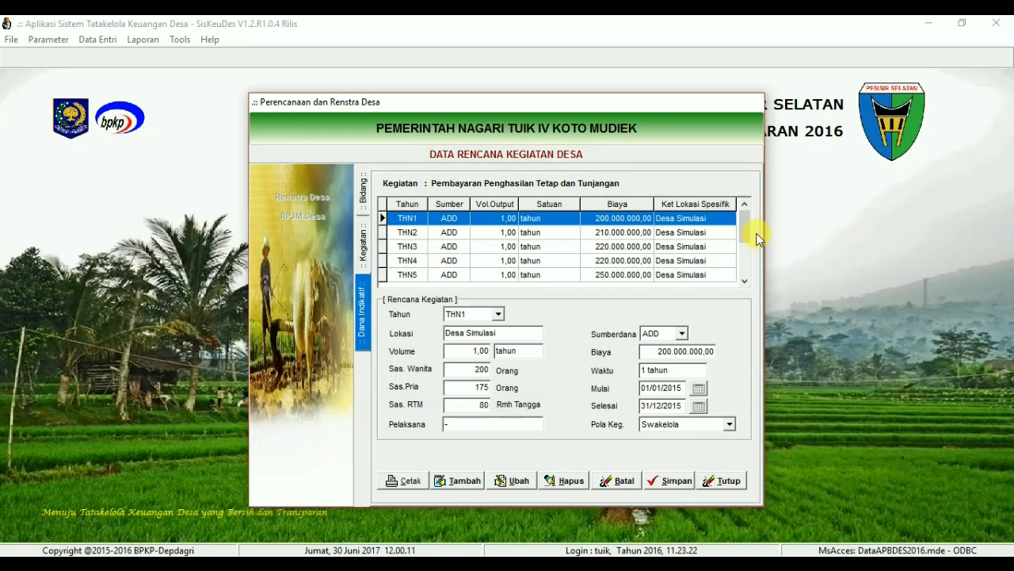
drag(744, 224, 743, 268)
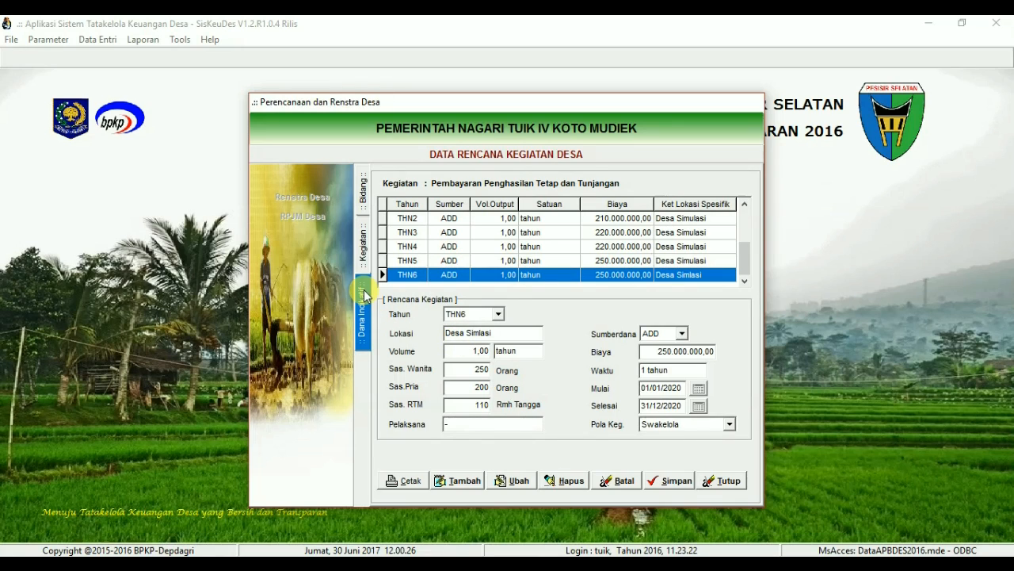
click(365, 253)
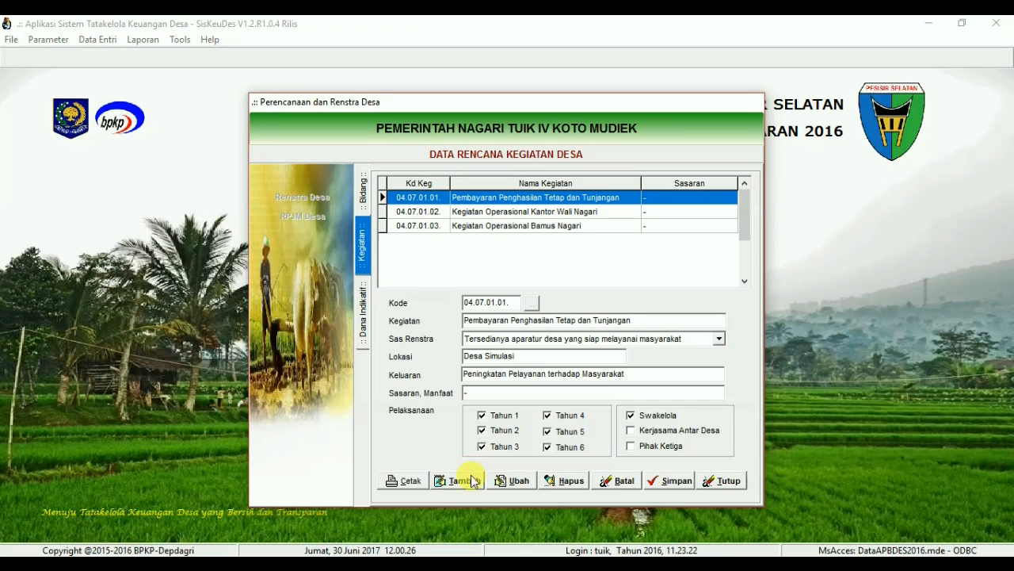
click(397, 485)
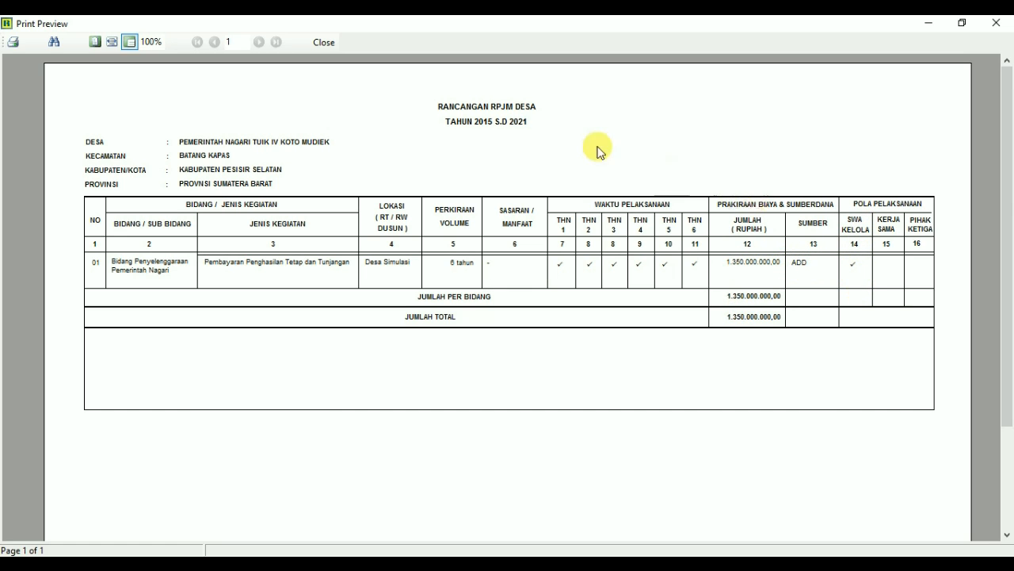
click(323, 44)
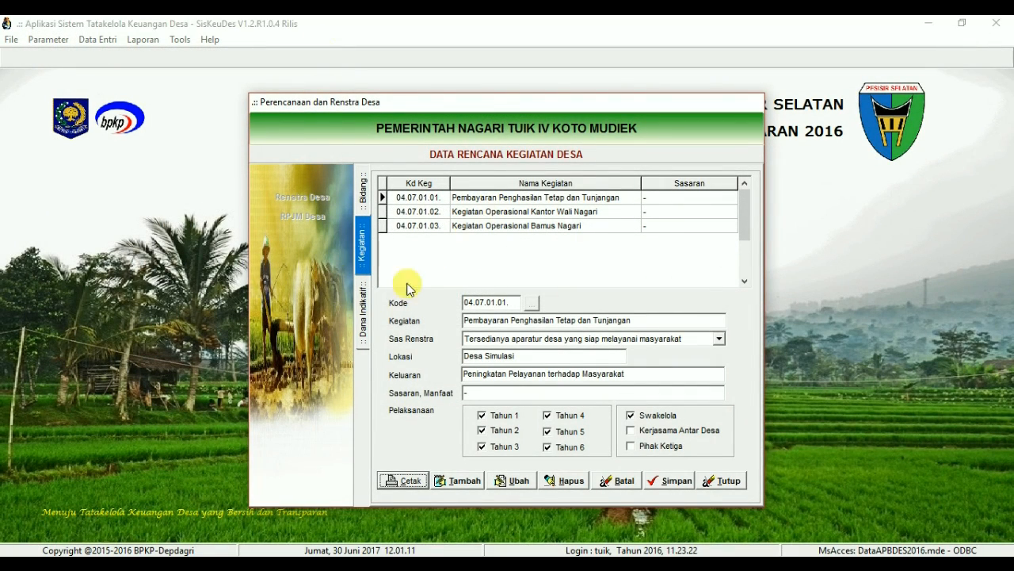
- Preview the Rencana Kegiatan Pemerintah Desa report for the THN1 indicative funds and close the preview
click(365, 315)
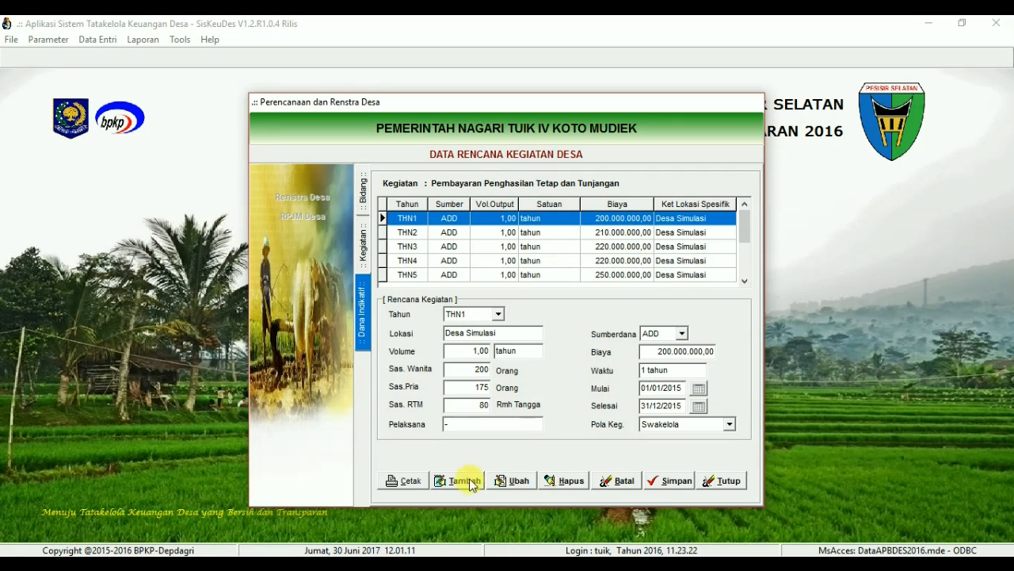
click(400, 483)
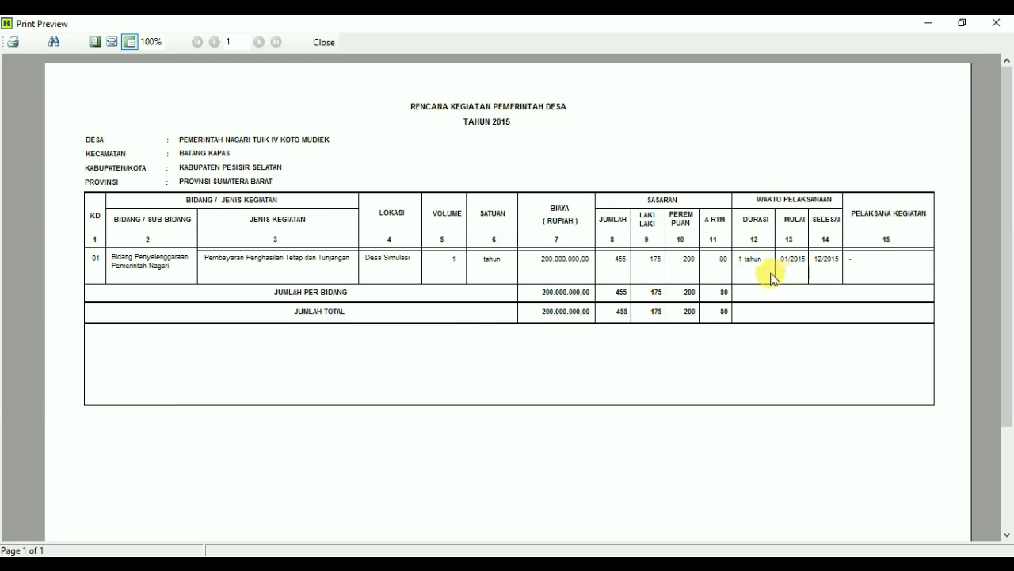
click(325, 44)
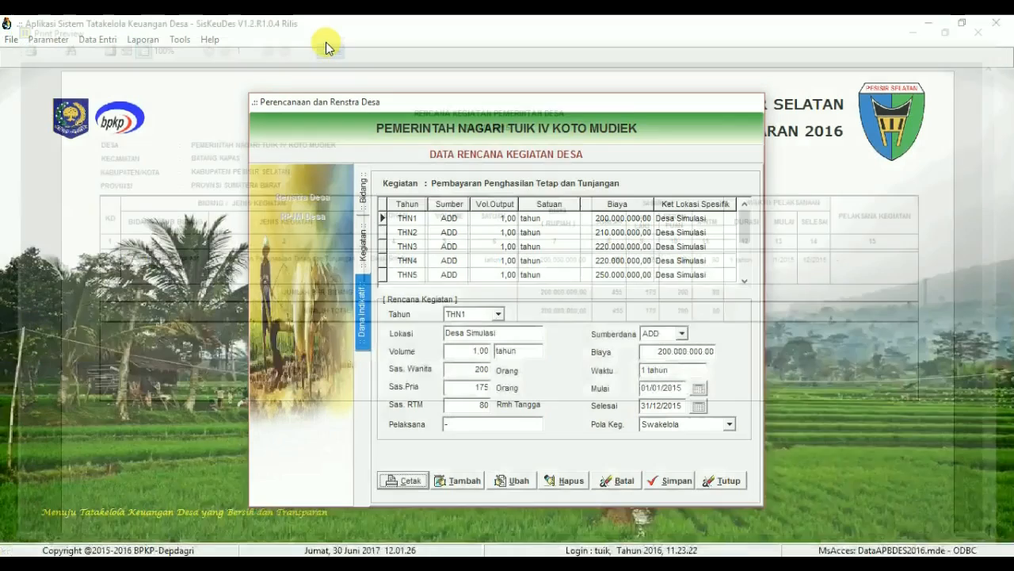
- Open the indicative funds of Kegiatan Operasional Kantor Wali Nagari and add a new entry for THN1
click(366, 249)
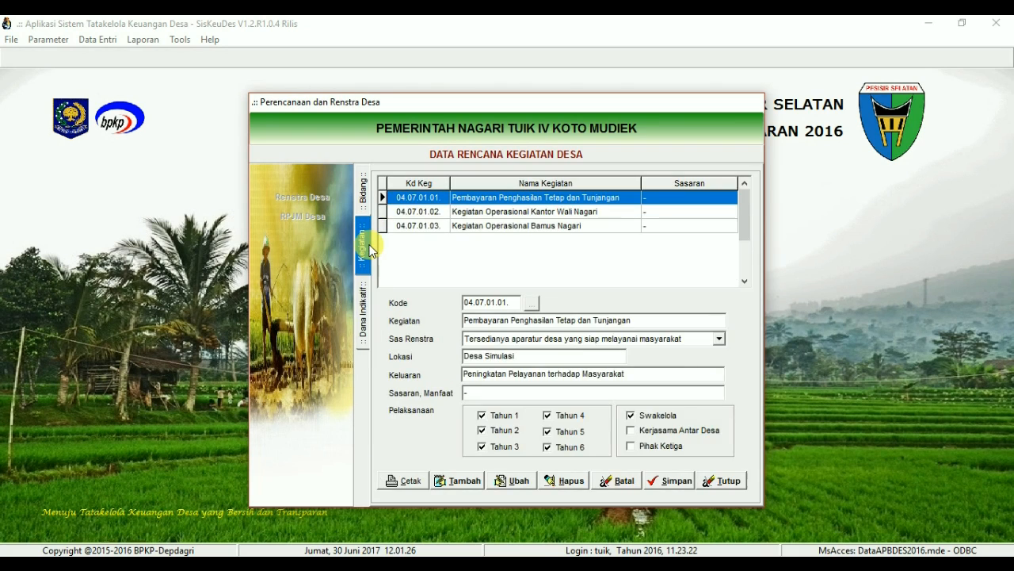
click(501, 212)
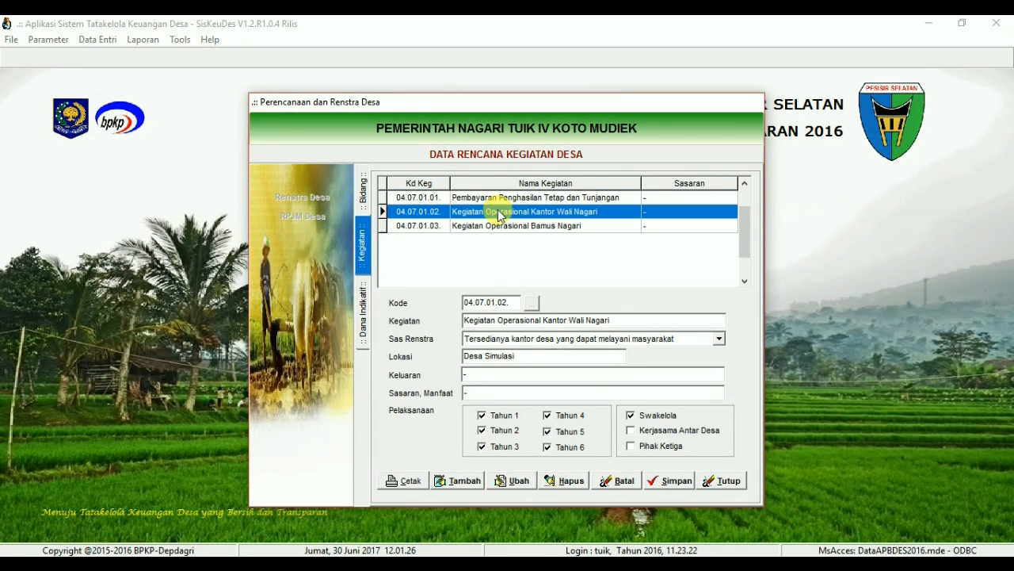
double_click(501, 212)
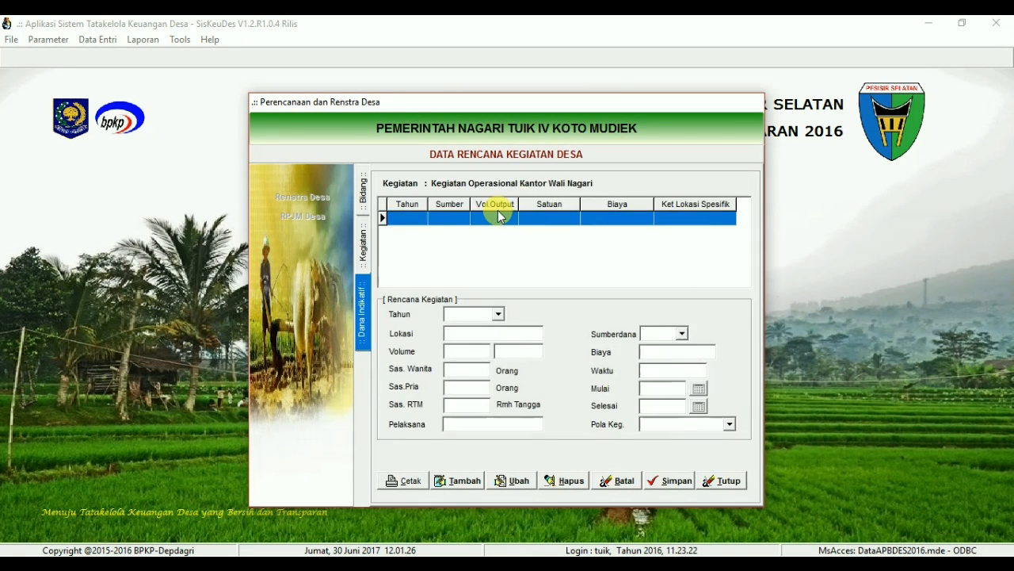
click(464, 481)
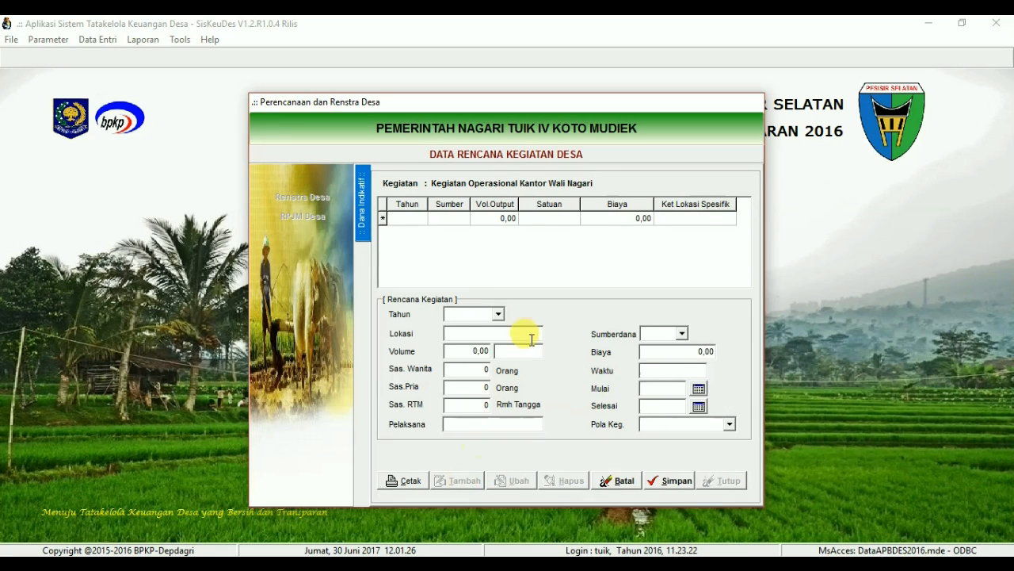
click(497, 314)
click(460, 328)
- Set the new THN1 entry's Lokasi to "Desa Simlasi" and its Volume to 1 "tahun"
click(457, 334)
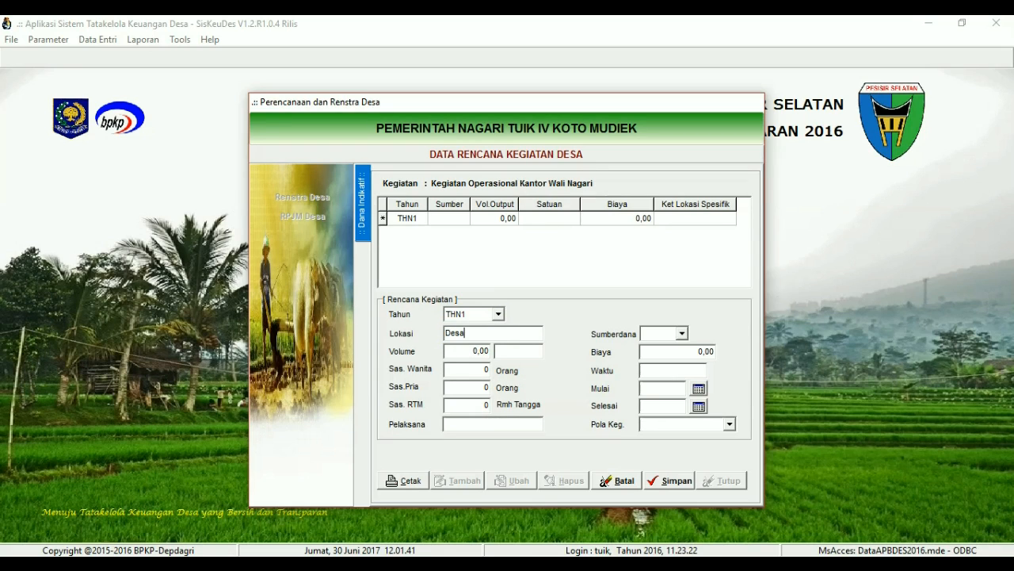
click(456, 349)
text(1)
key(Tab)
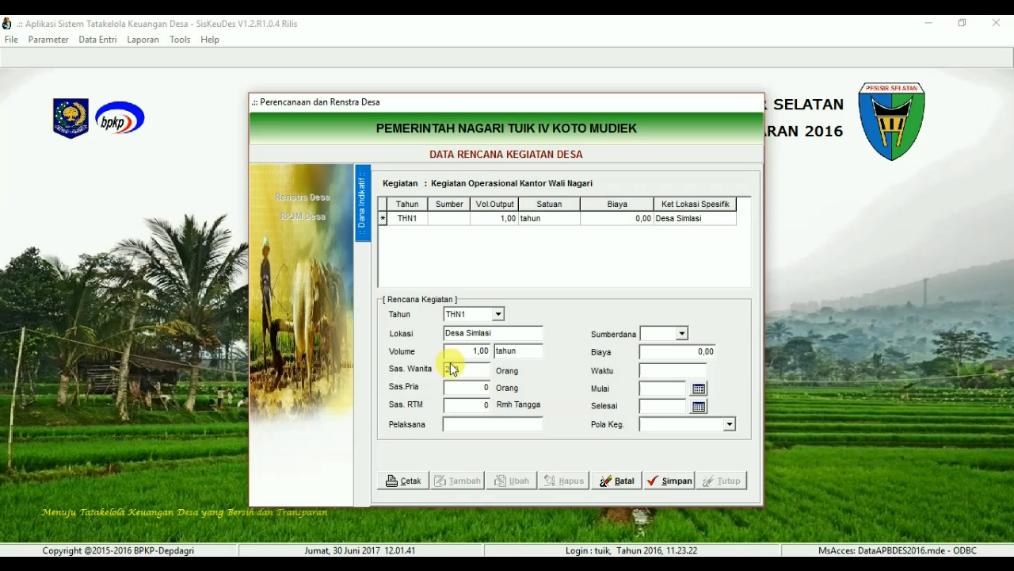
- Set the THN1 entry's Sas.Pria to 180, Sas. RTM to 85 and Pelaksana to "-"
click(459, 386)
text(18)
click(471, 404)
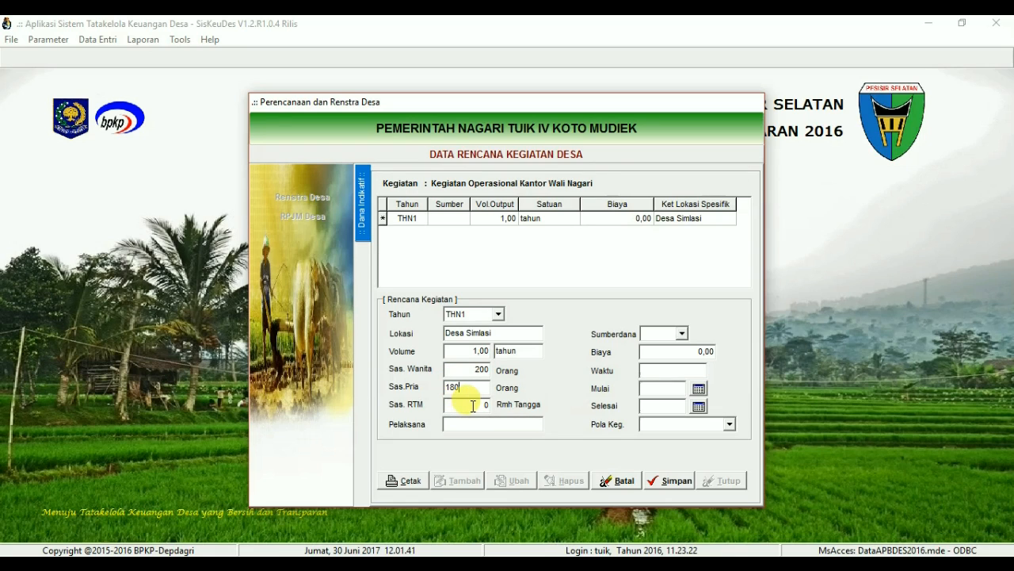
text(85)
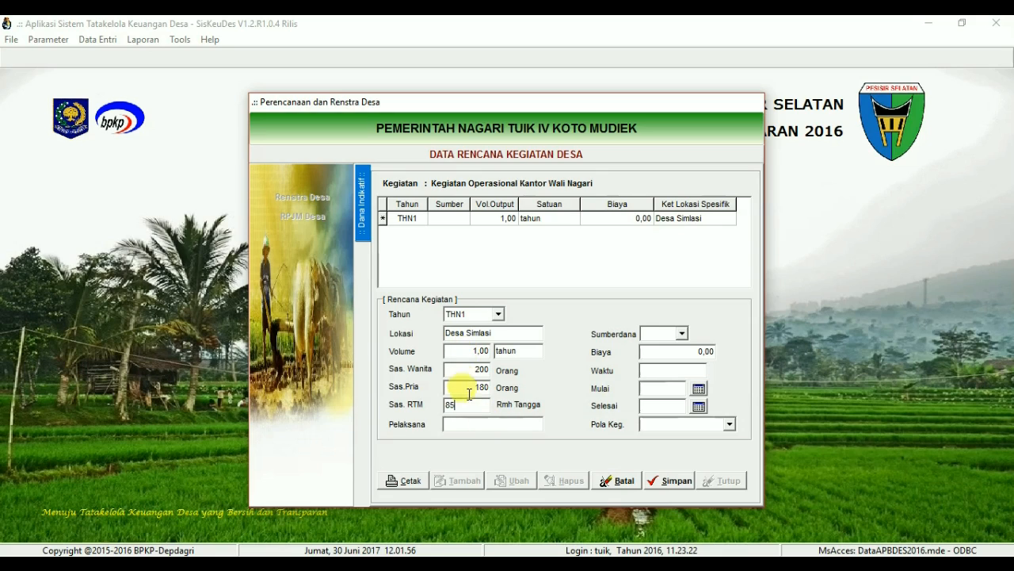
click(483, 424)
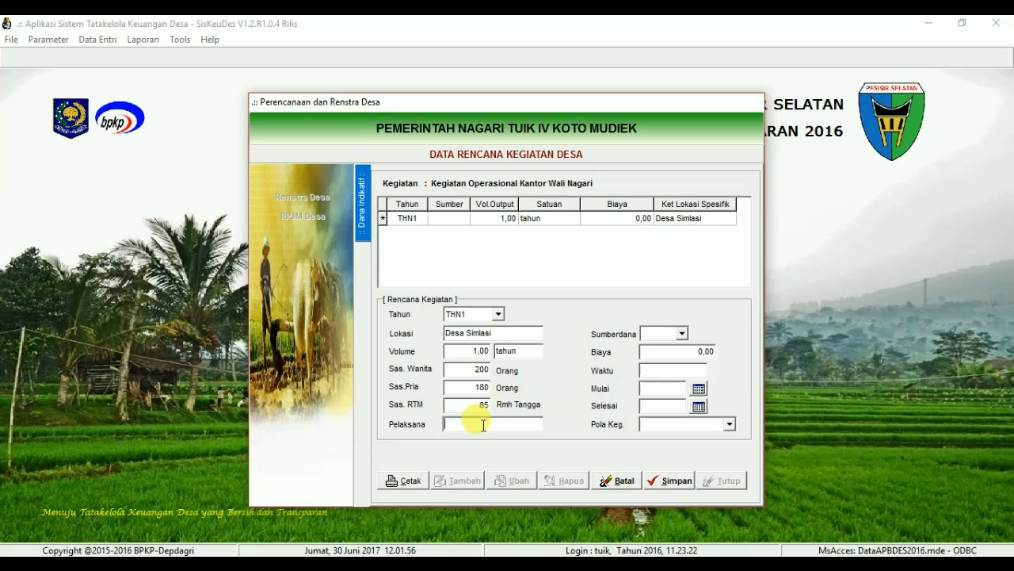
- Set the entry's Sumberdana to ADD, Biaya to 25.000.000 and Waktu to "1 tahun"
click(683, 335)
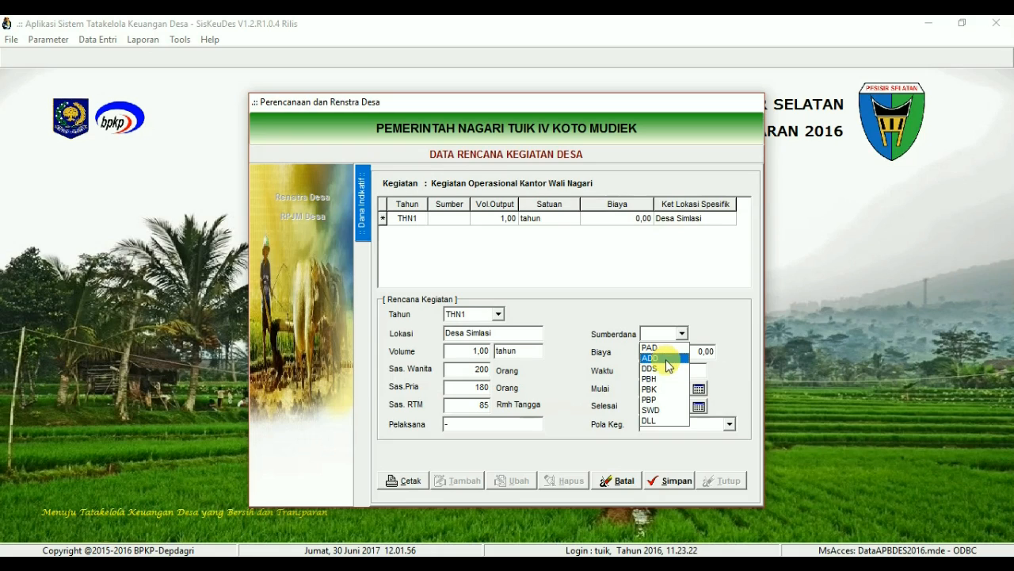
click(666, 359)
click(661, 354)
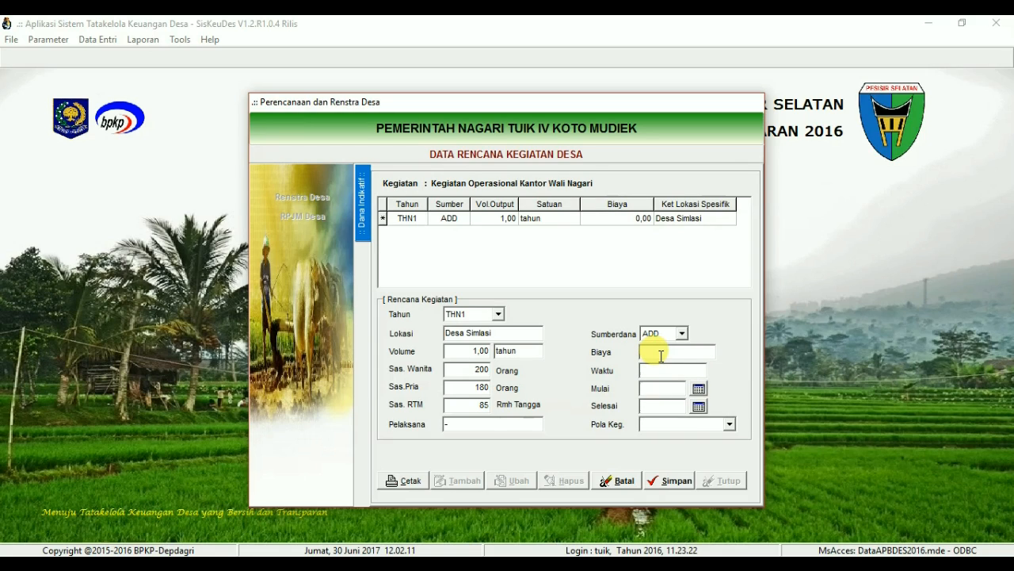
text(25.)
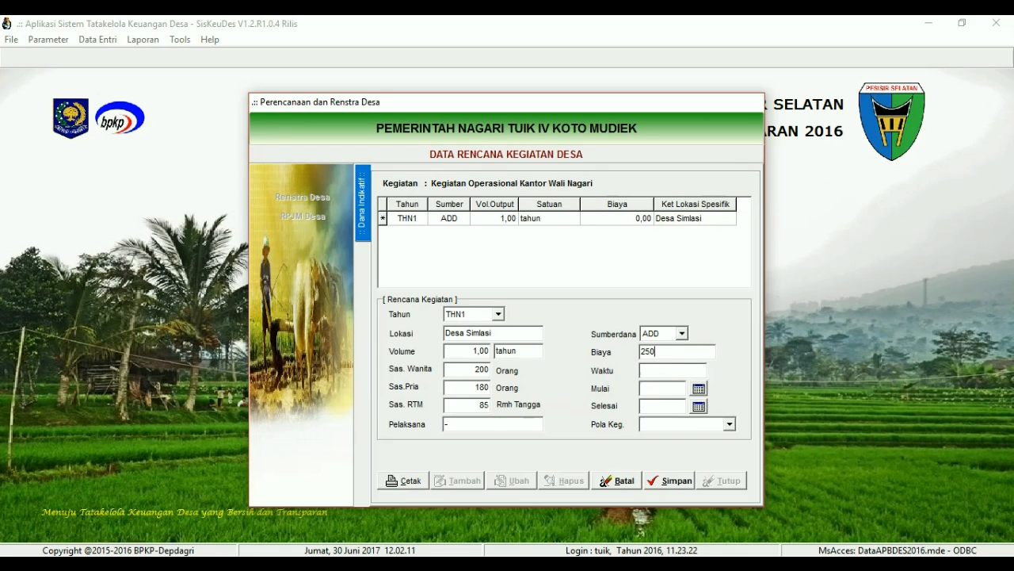
text(000.000)
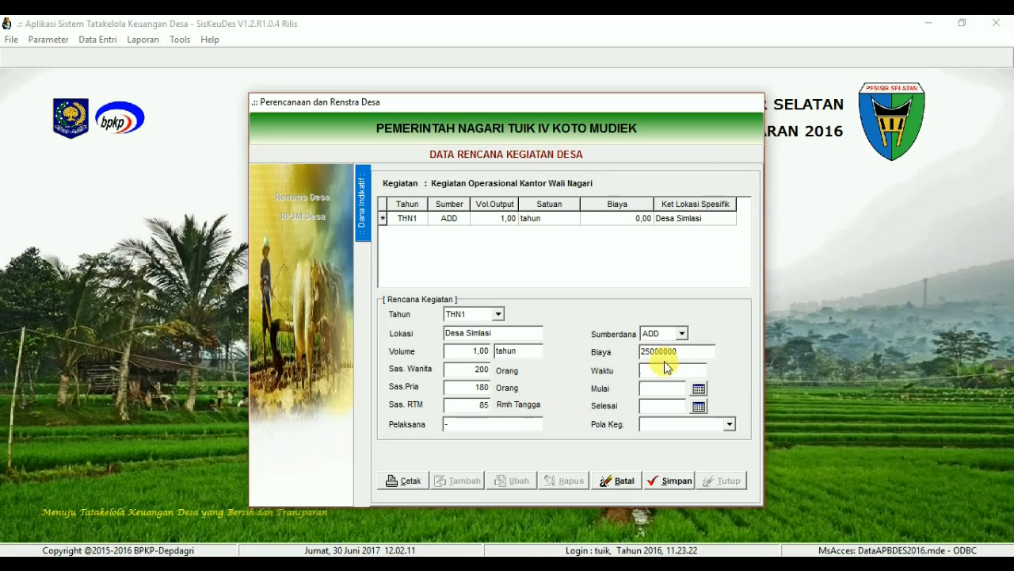
key(Tab)
text(1 tahun)
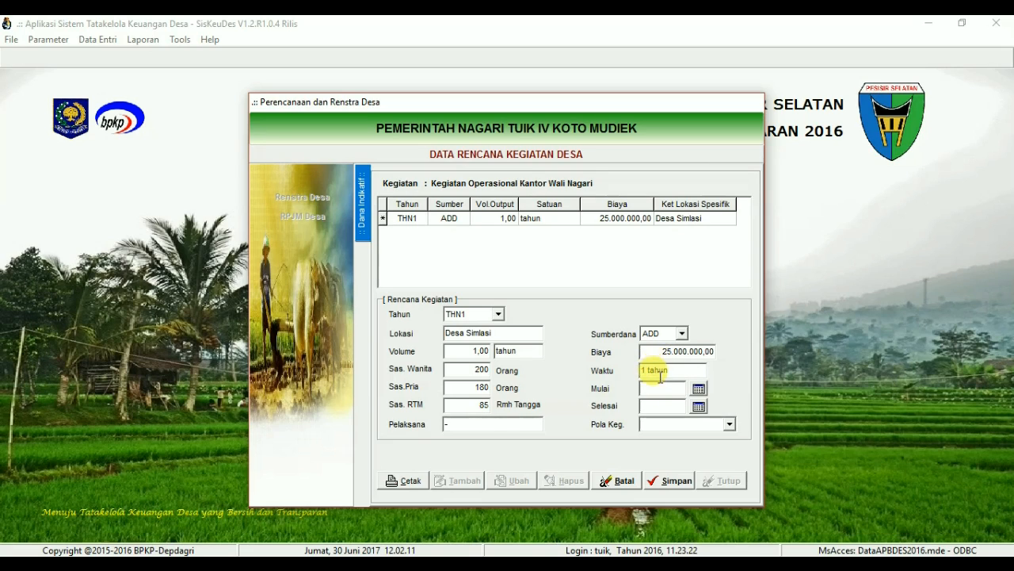
- Set Mulai to 01/01/2015, Selesai to 31/12/2015 and Pola Keg. to Swakelola, and save the THN1 entry
click(698, 388)
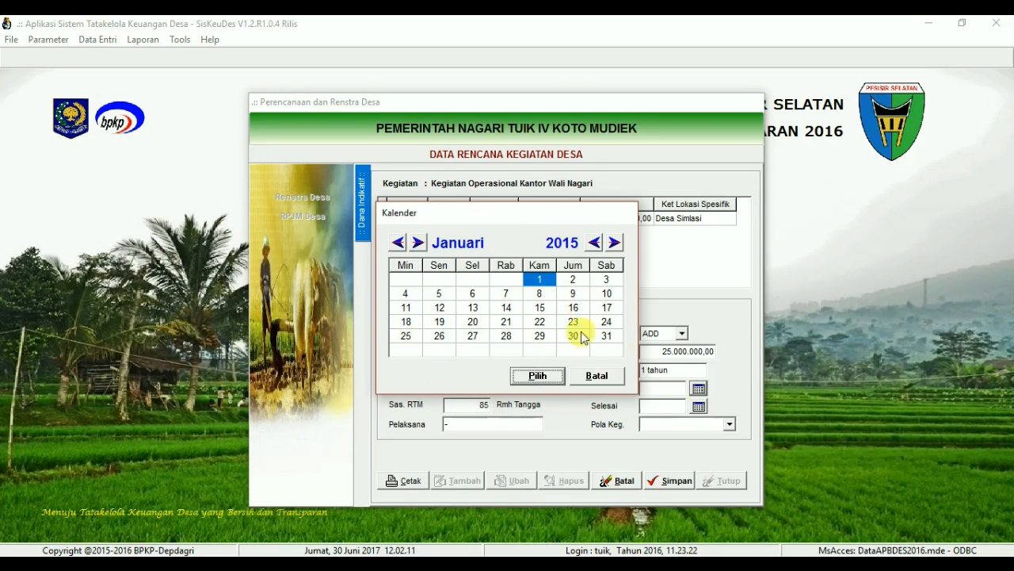
click(542, 378)
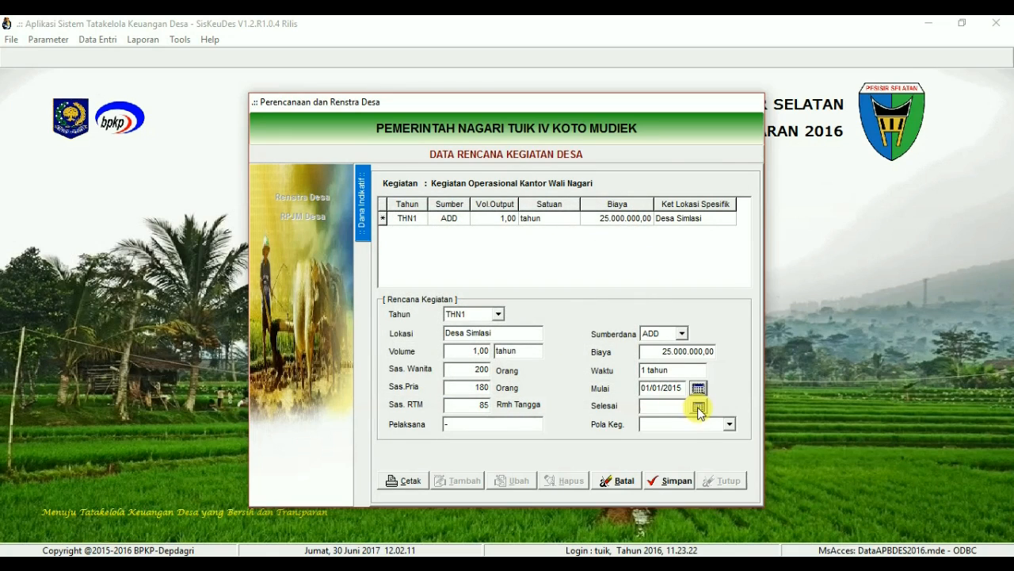
click(699, 406)
click(542, 377)
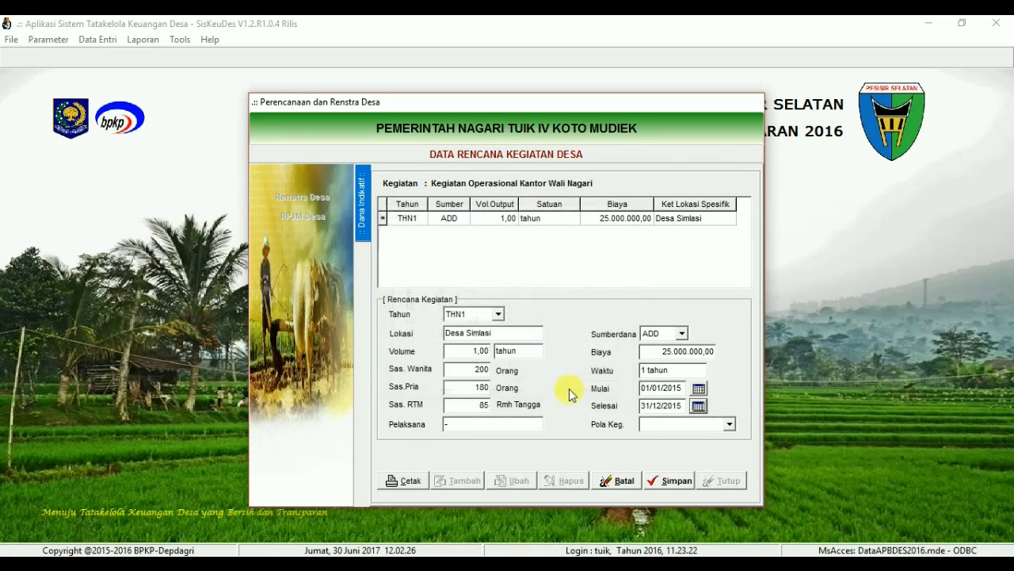
click(729, 425)
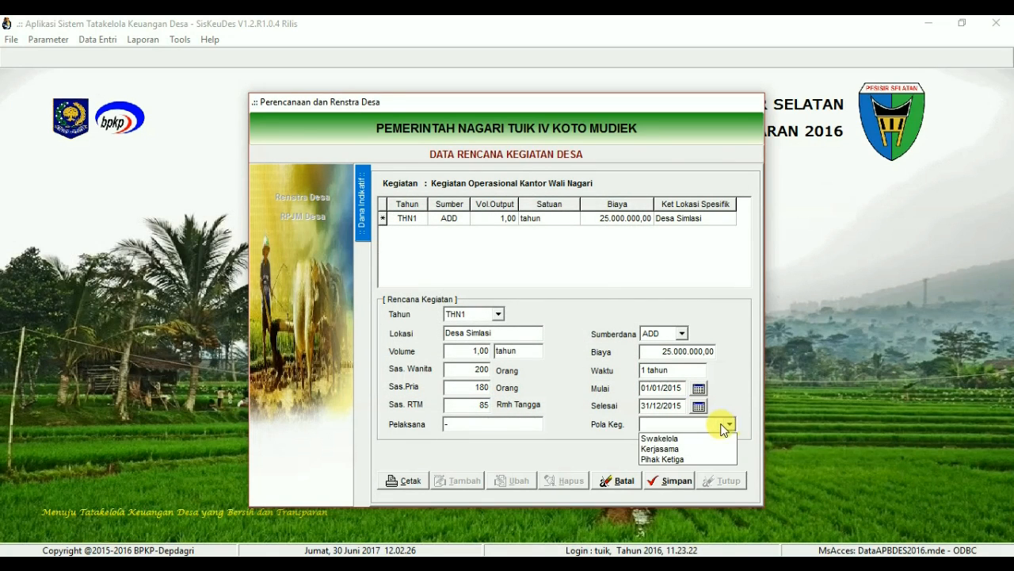
click(674, 437)
click(667, 484)
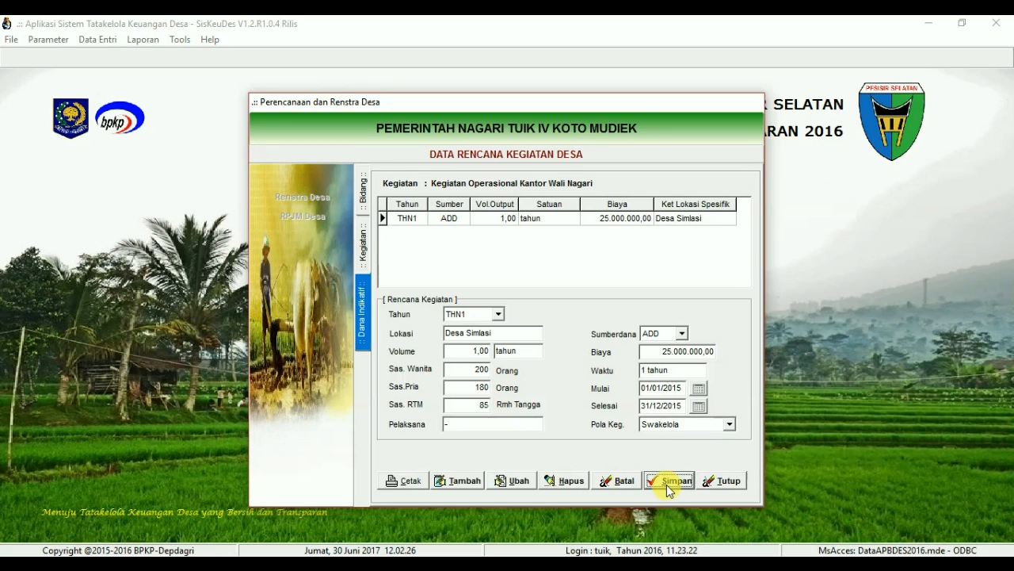
- Add another indicative fund entry to Kegiatan Operasional Kantor Wali Nagari for THN2
click(457, 480)
click(498, 314)
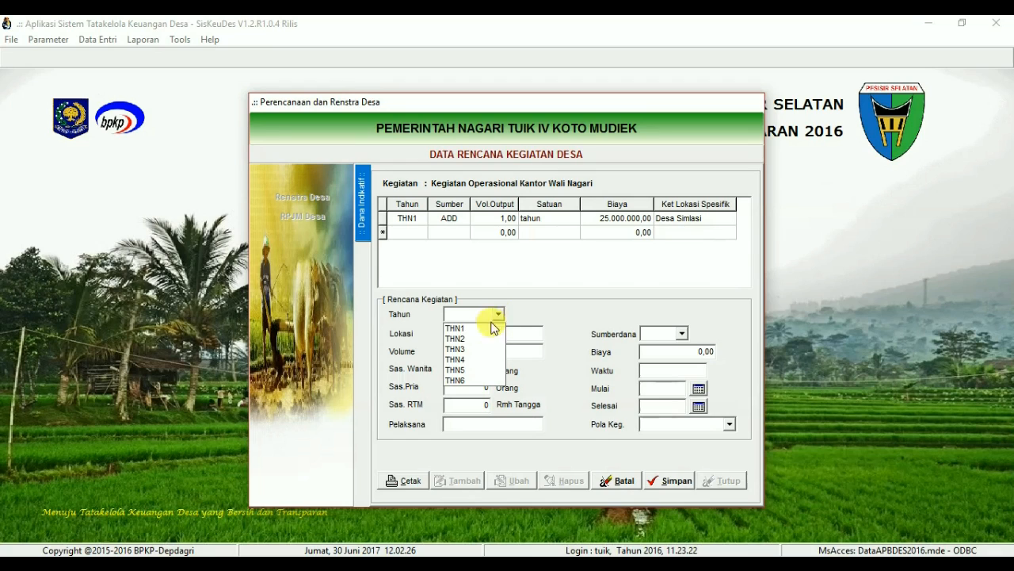
click(469, 339)
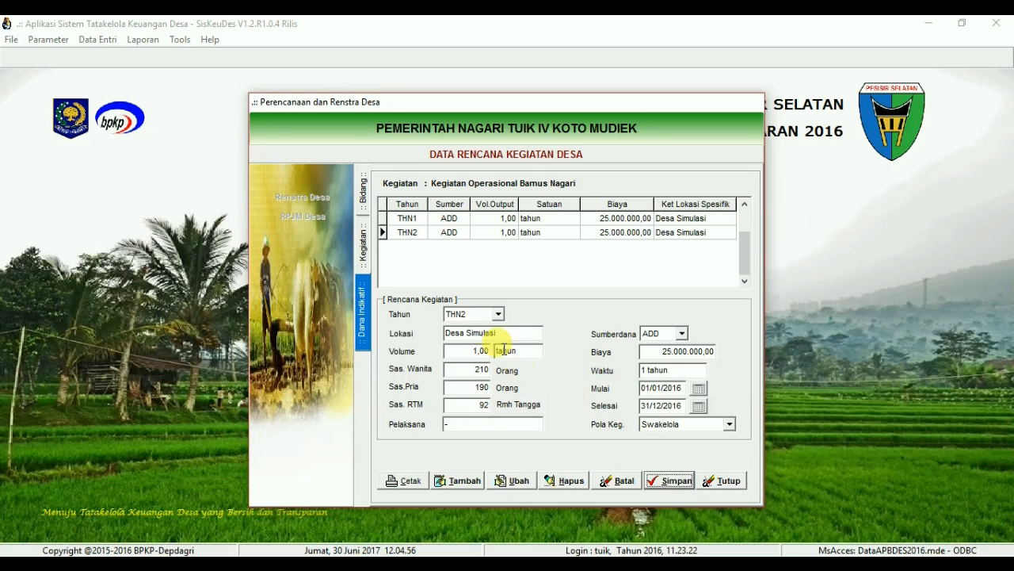
- Review the first field's three activities and the THN1 to THN6 fund entries of Pembayaran Penghasilan Tetap dan Tunjangan
click(367, 252)
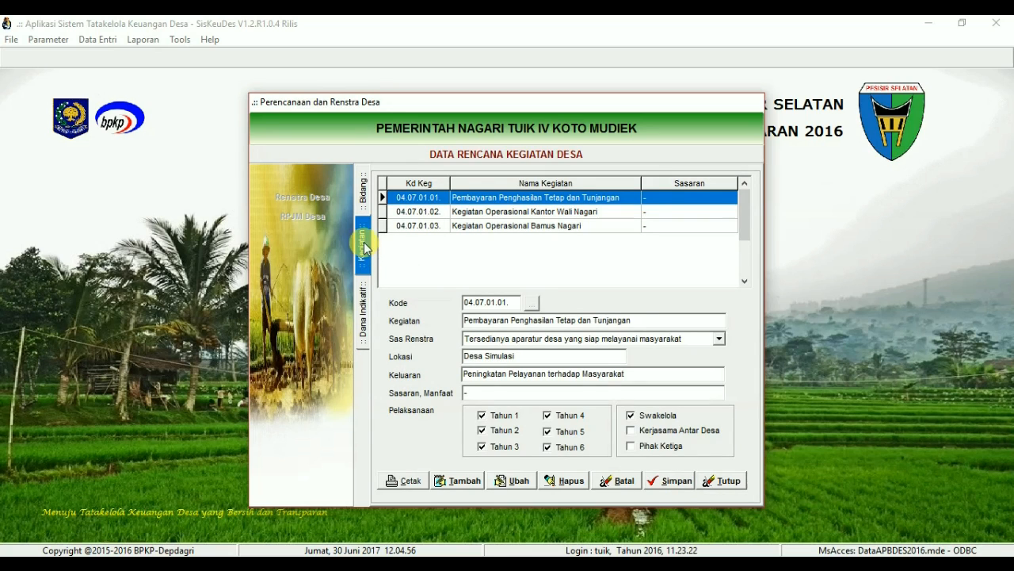
click(363, 205)
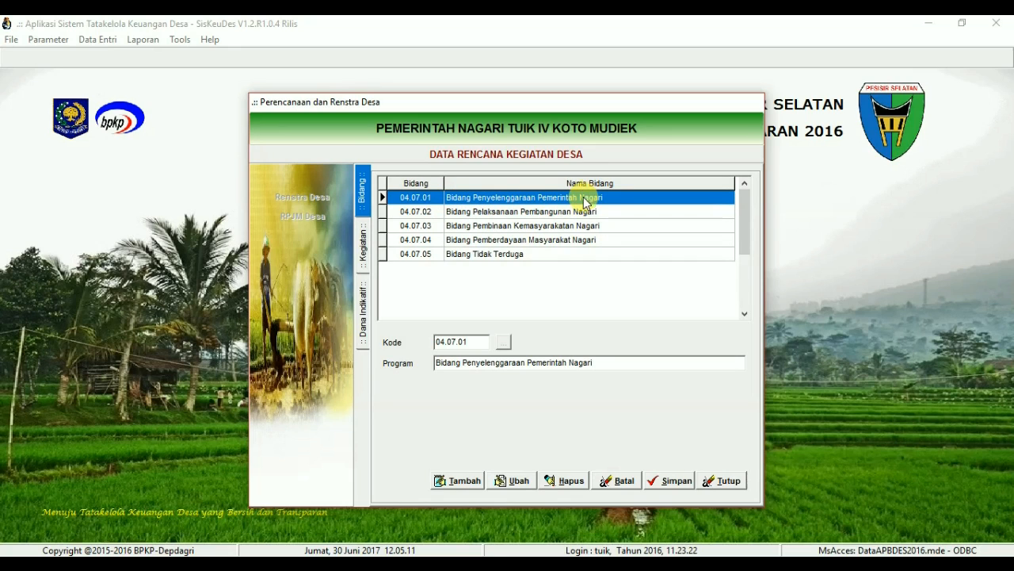
click(369, 245)
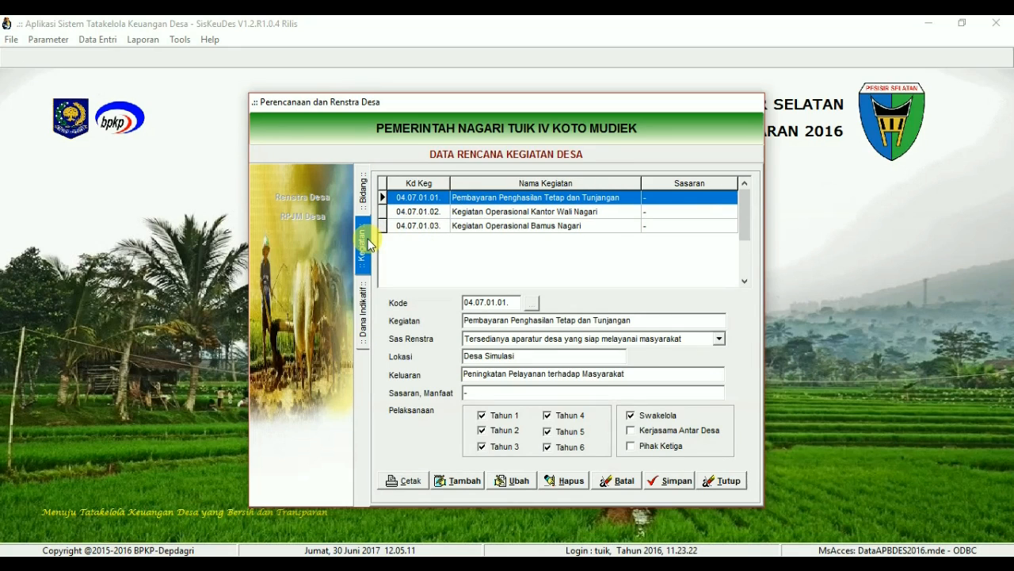
click(478, 213)
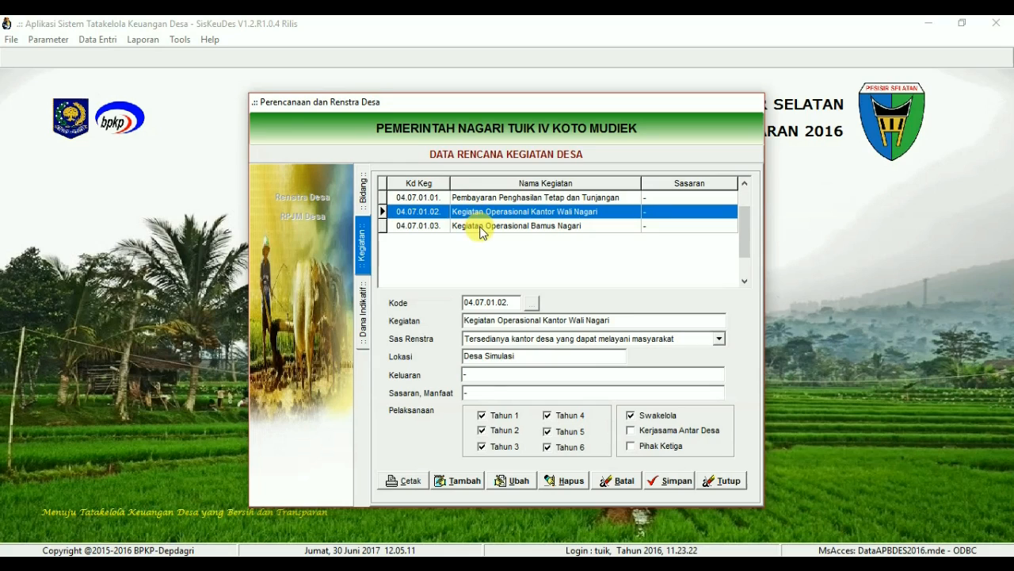
click(480, 227)
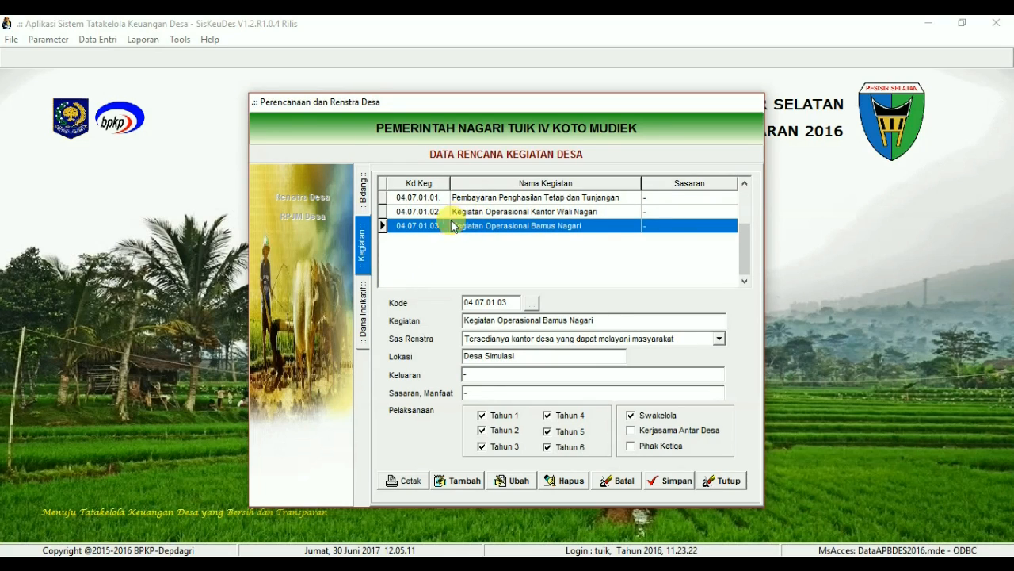
click(468, 199)
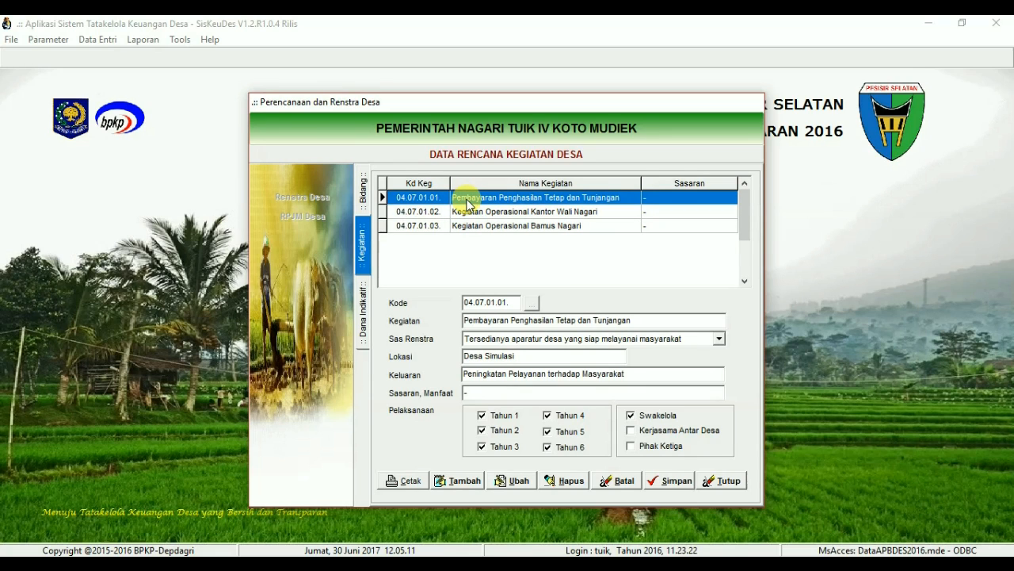
double_click(468, 205)
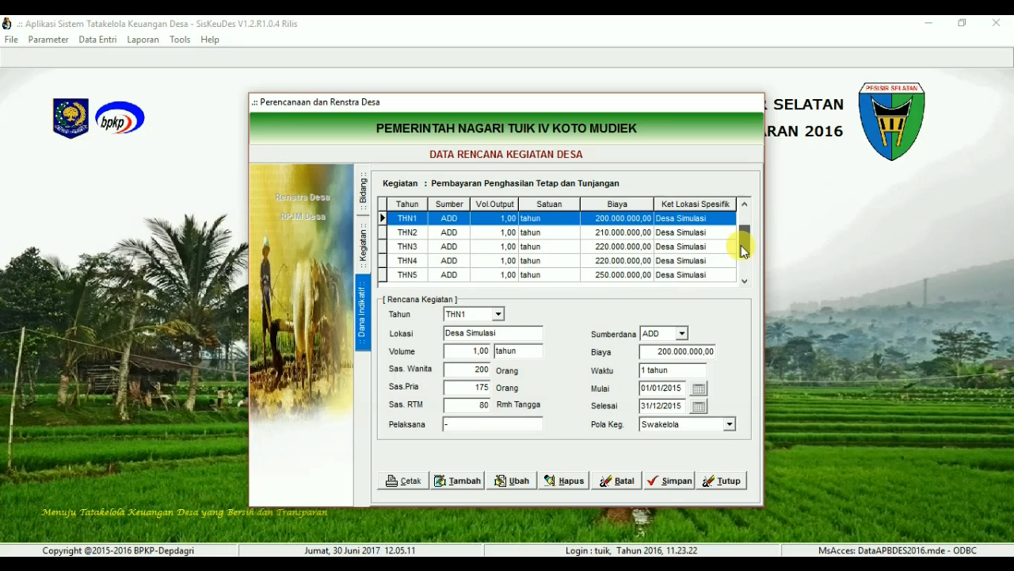
drag(742, 238, 740, 267)
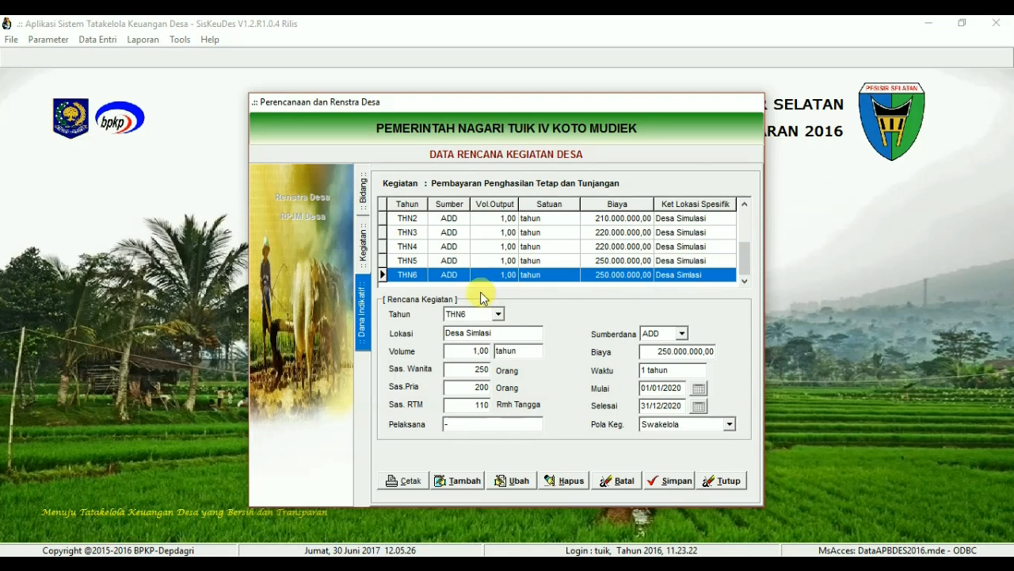
click(369, 255)
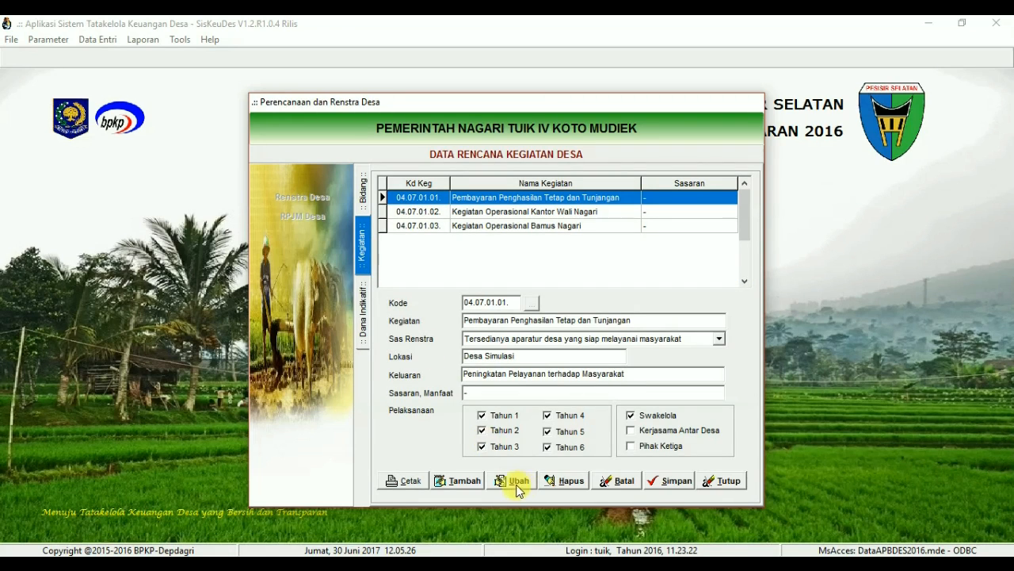
- Preview the Rancangan RPJM Desa report from the activity list, close the preview and exit the planning form
click(409, 481)
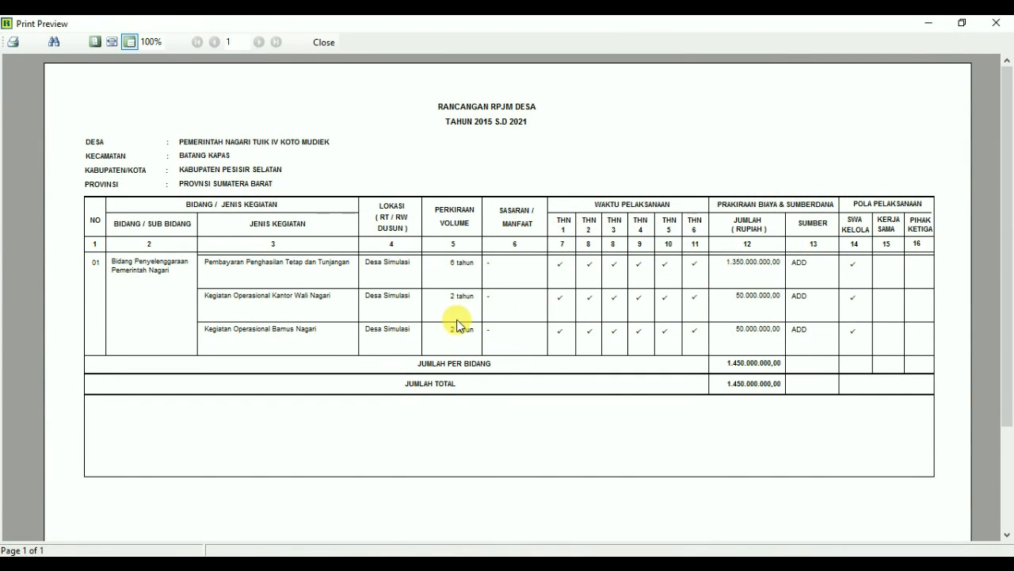
click(326, 41)
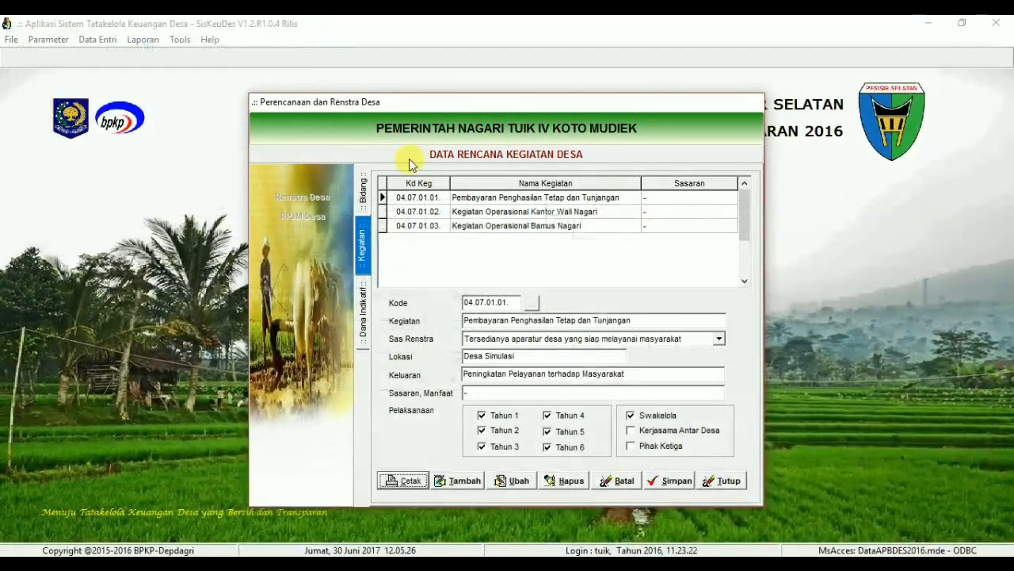
click(724, 481)
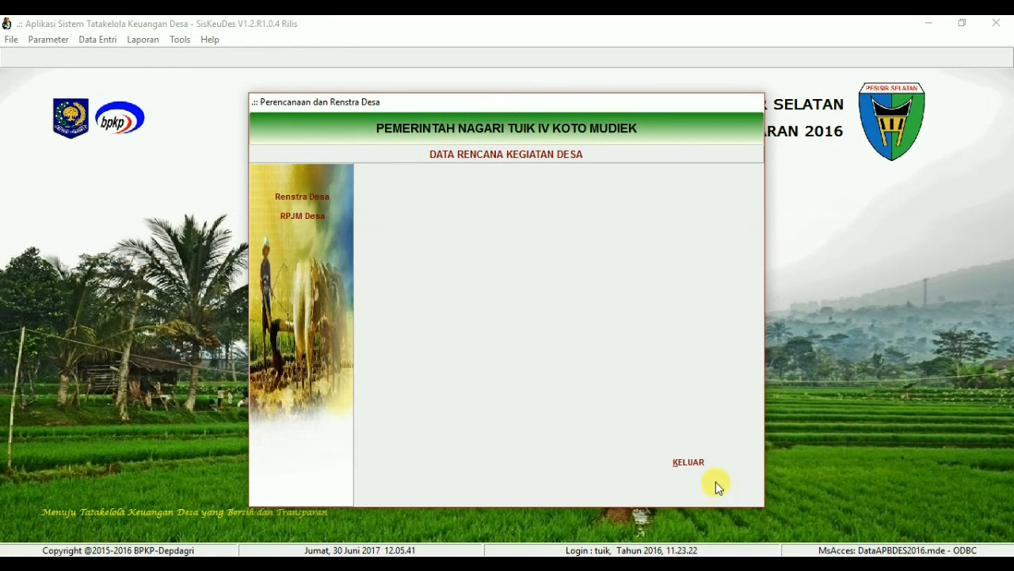
click(687, 462)
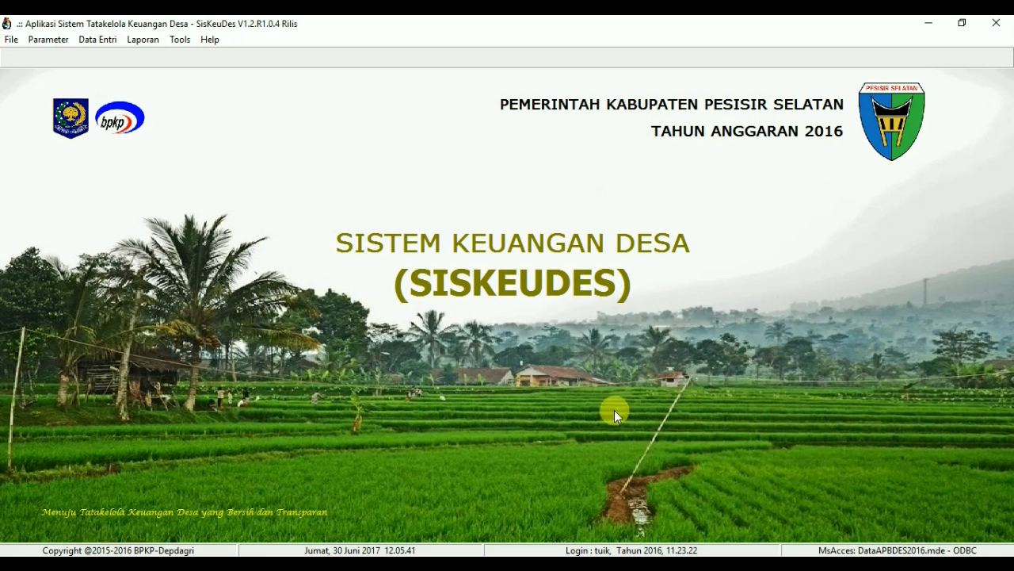
- Preview the Laporan RPJM Desa from the planning reports for Kecamatan 04 BATANG KAPAS and its village, and close the preview
click(144, 39)
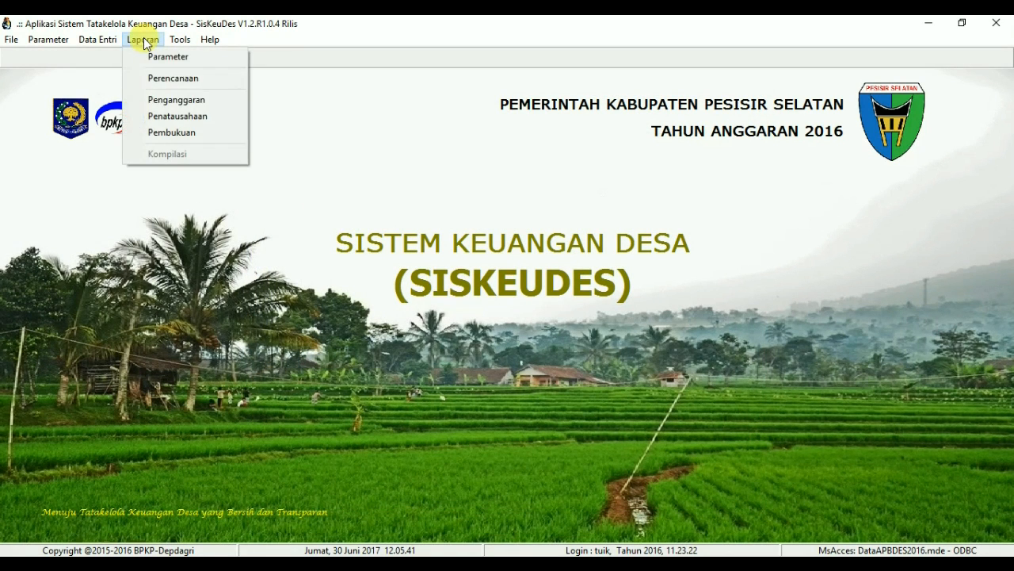
click(176, 79)
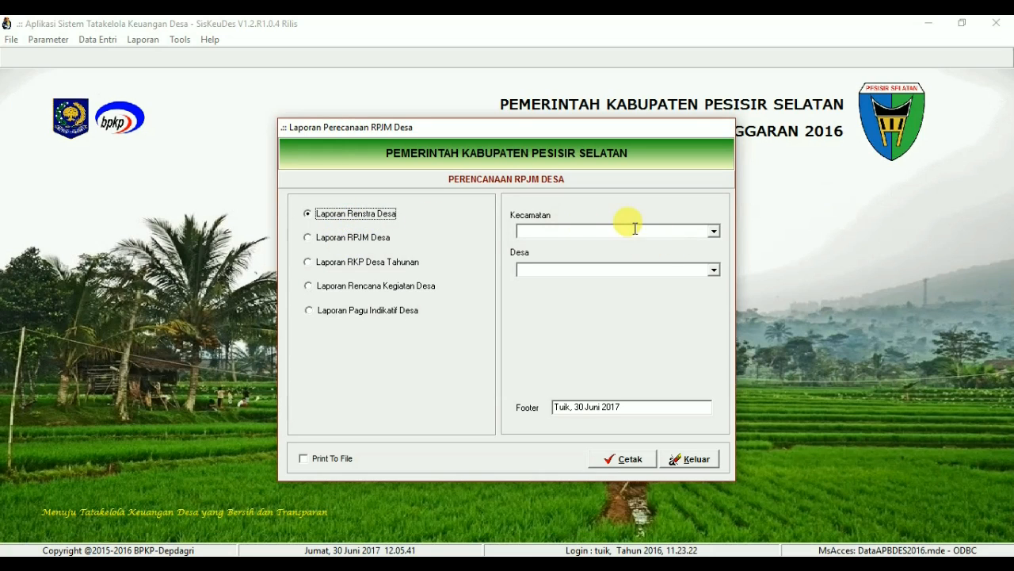
click(310, 237)
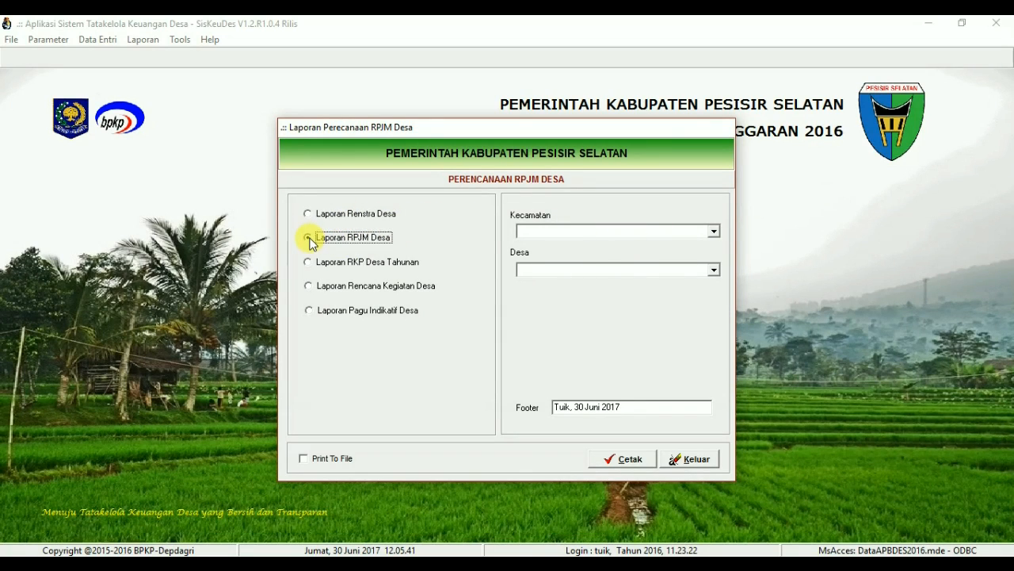
click(715, 232)
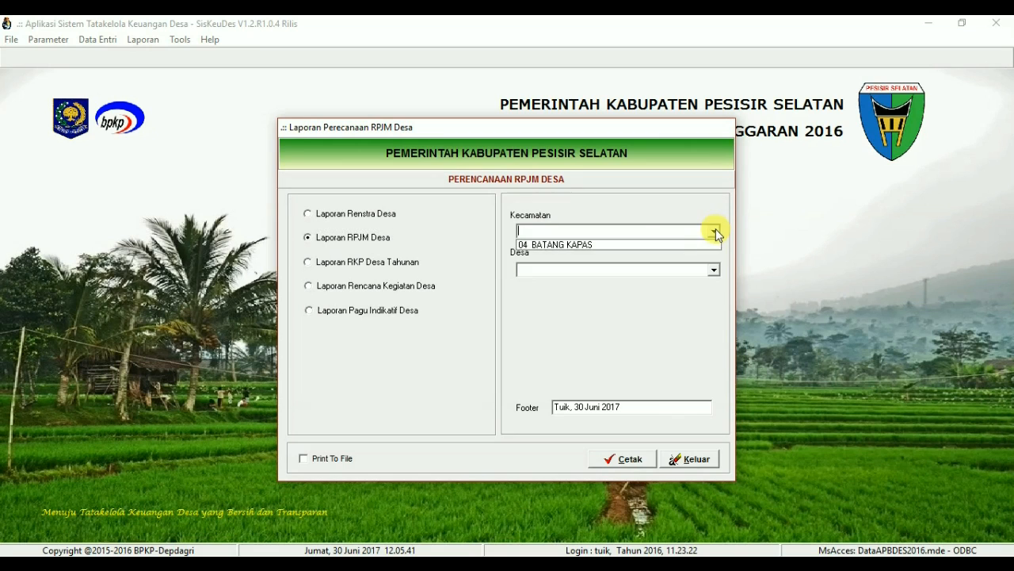
click(634, 244)
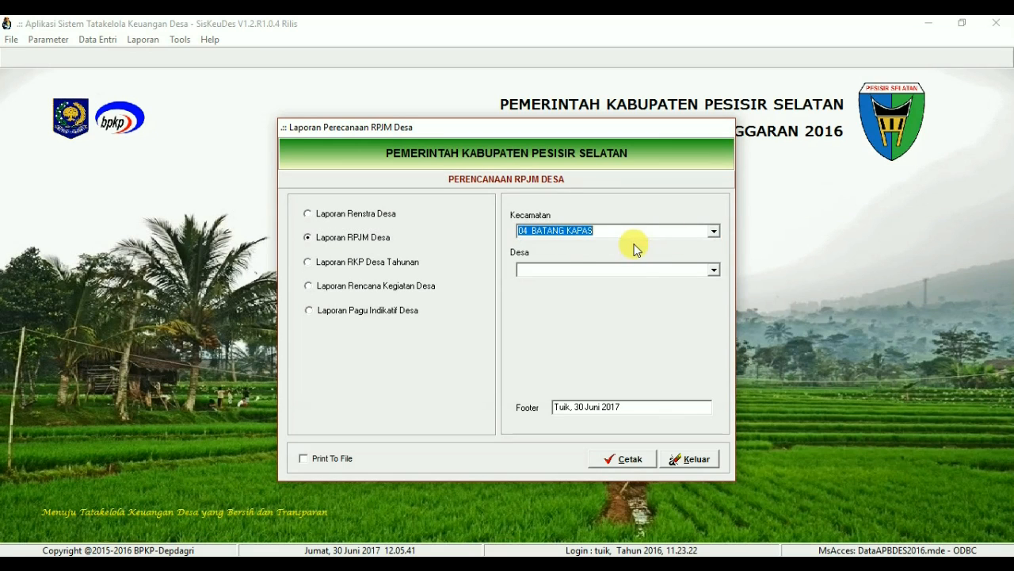
click(715, 270)
click(690, 282)
click(619, 461)
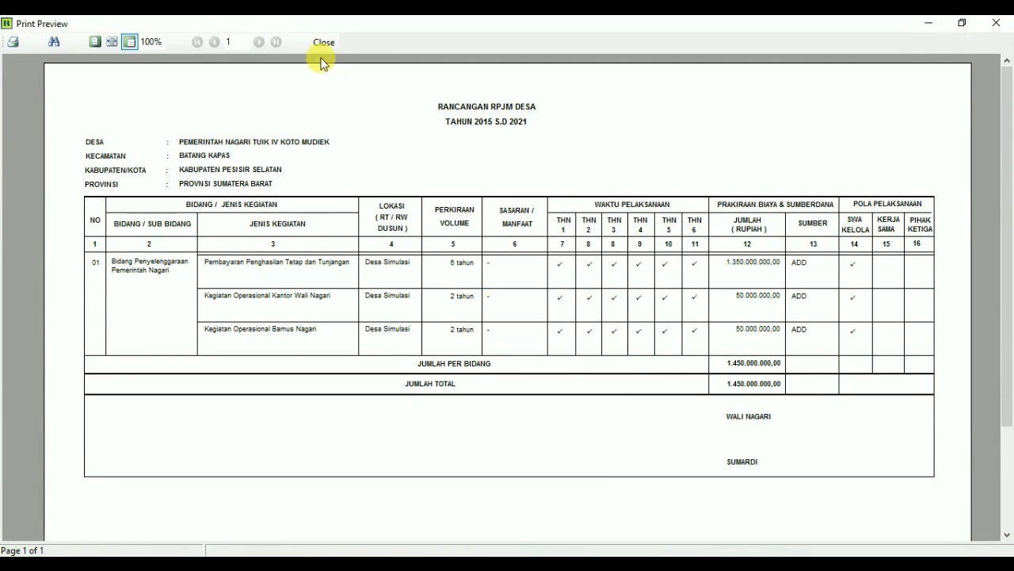
click(323, 43)
- Preview the Laporan RKP Desa Tahunan for 2015 for the same village
click(336, 264)
click(615, 466)
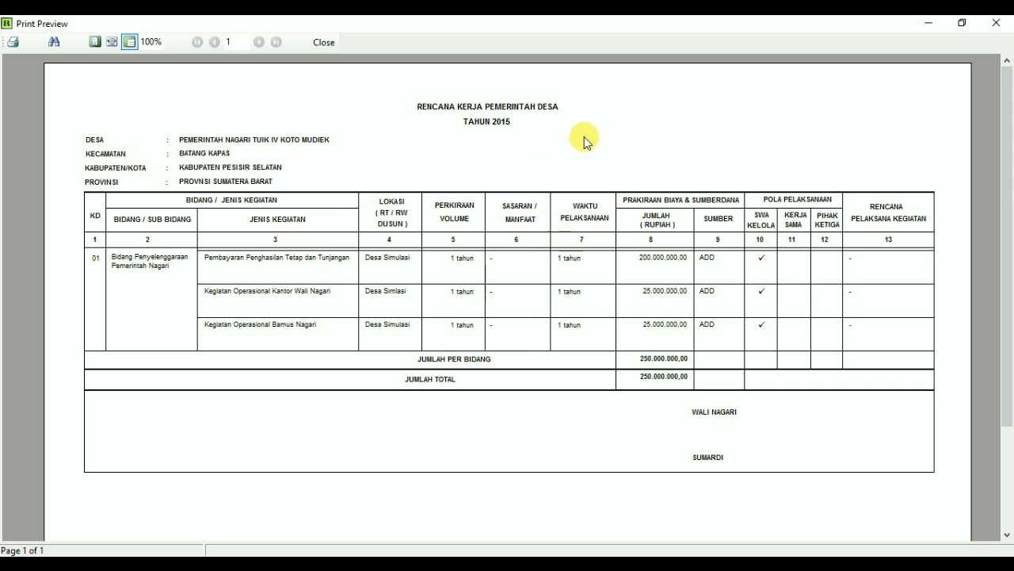
- Close the current preview, preview the Laporan RKP Desa Tahunan for Tahun 2, and close that preview too
click(325, 45)
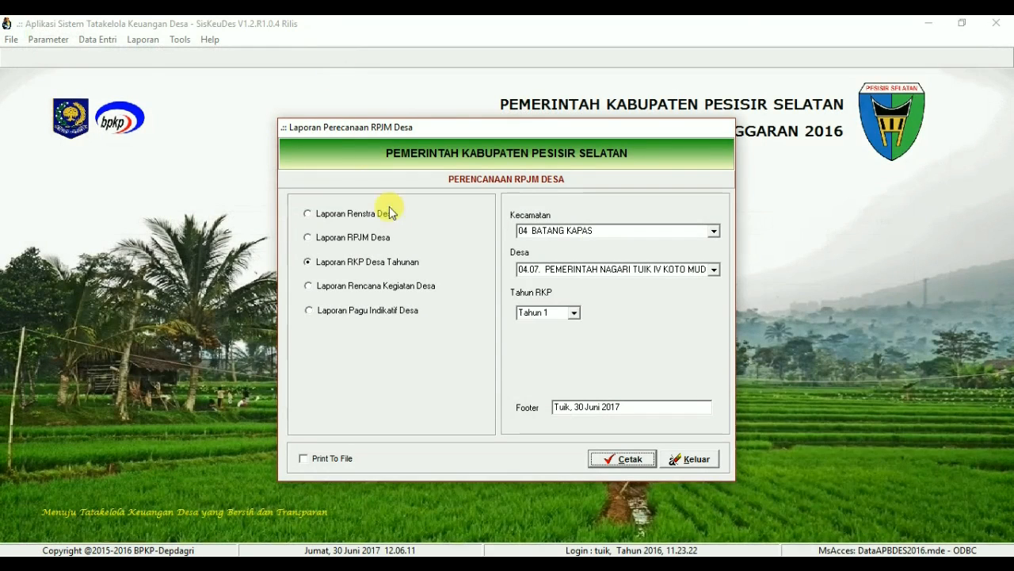
click(576, 313)
click(553, 336)
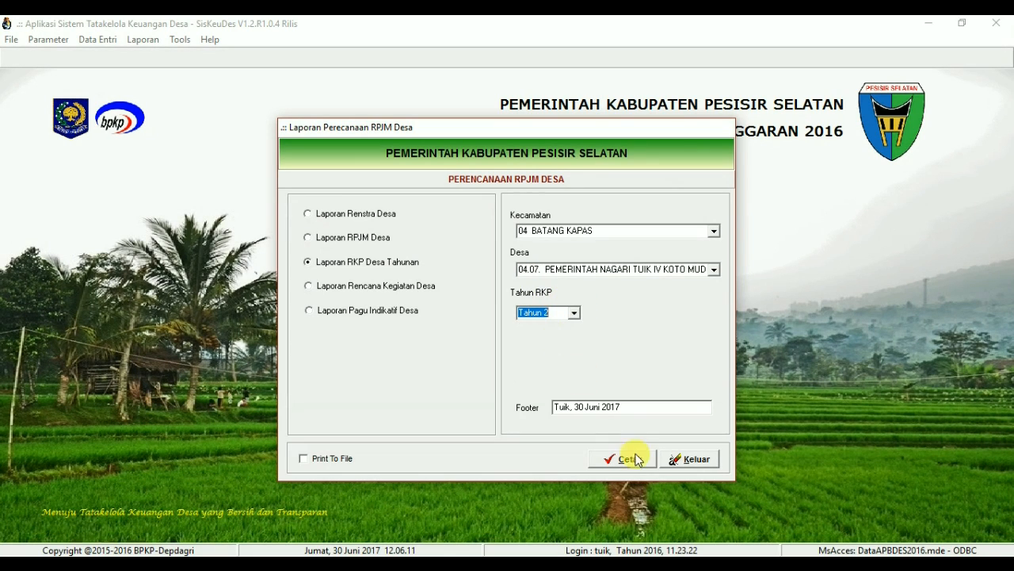
click(621, 459)
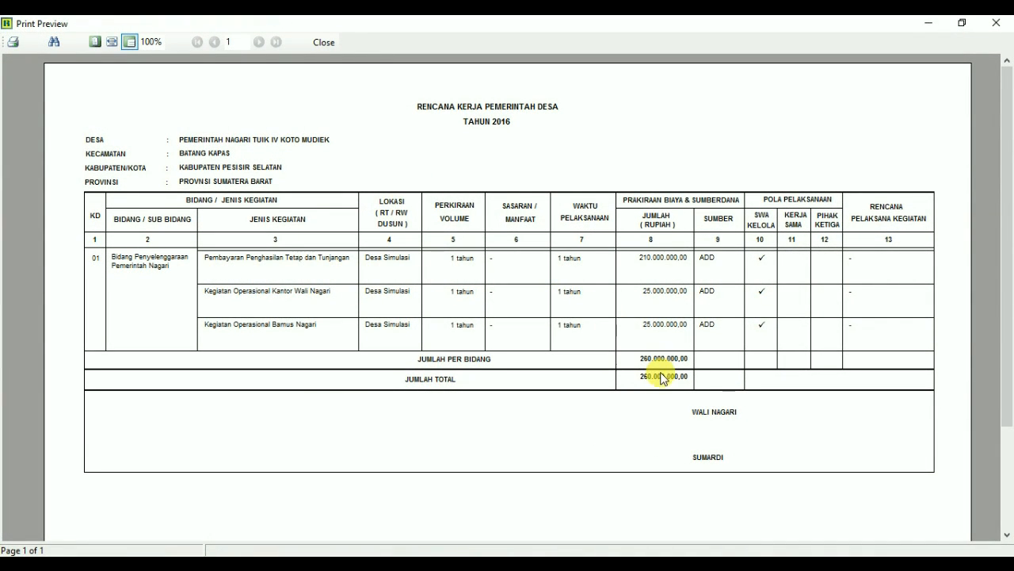
click(324, 43)
- Preview the Laporan Rencana Kegiatan Desa for Tahun 2, close the preview and exit the planning reports form
click(312, 286)
click(614, 460)
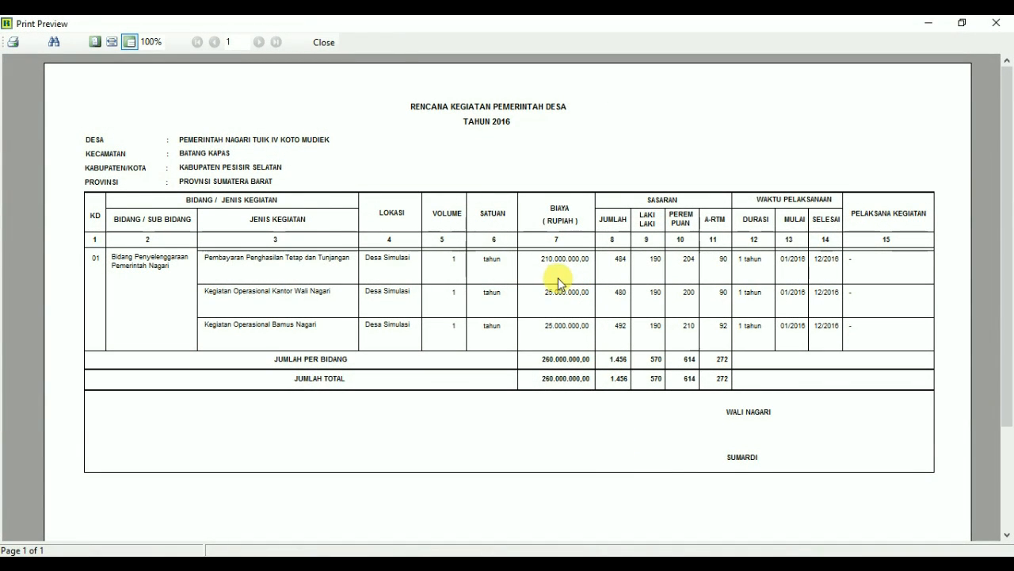
click(320, 43)
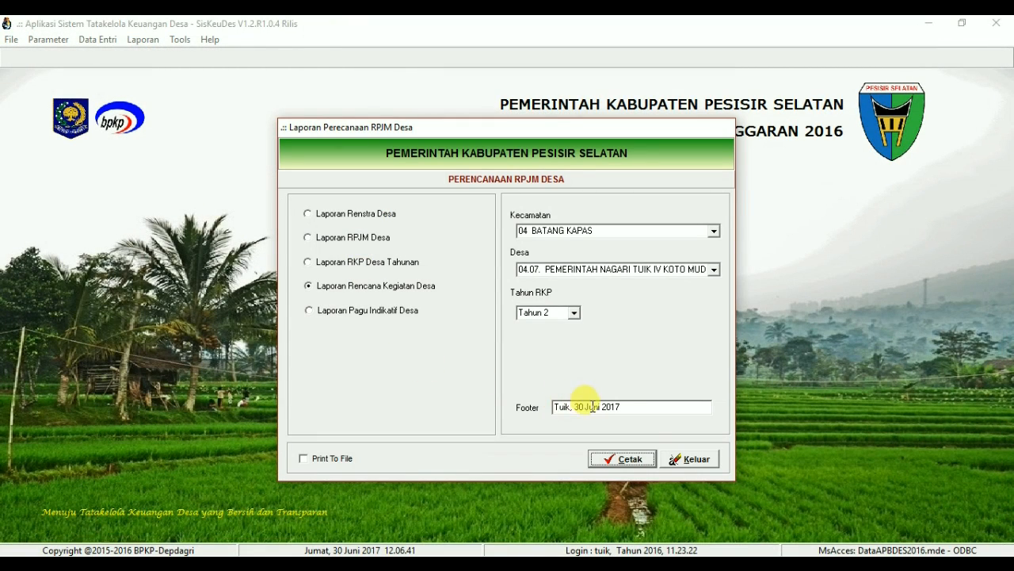
click(693, 460)
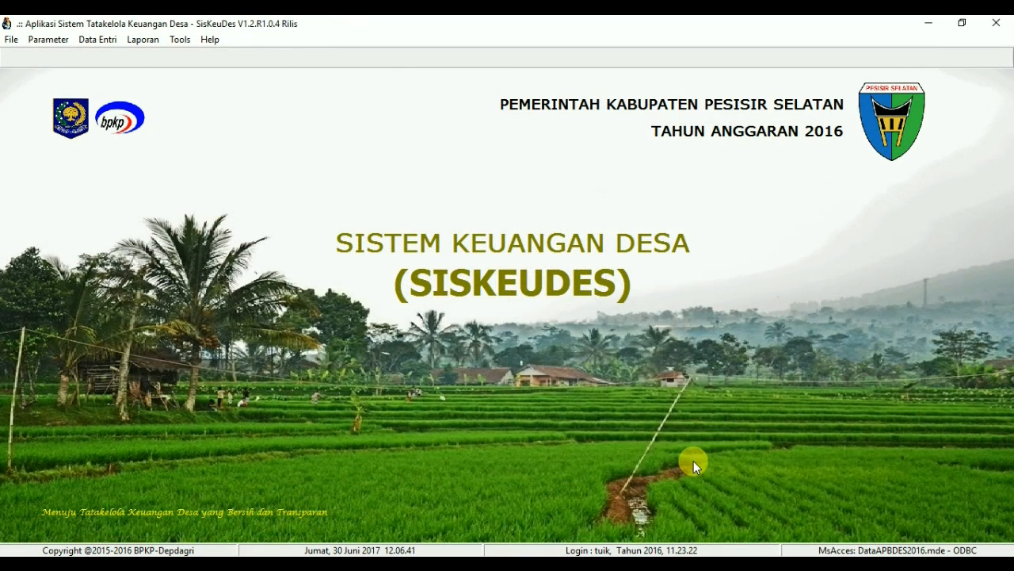
- Open the activity list of Bidang Penyelenggaraan Pemerintah Nagari in the budget data entry form (Isian Data Anggaran)
click(103, 42)
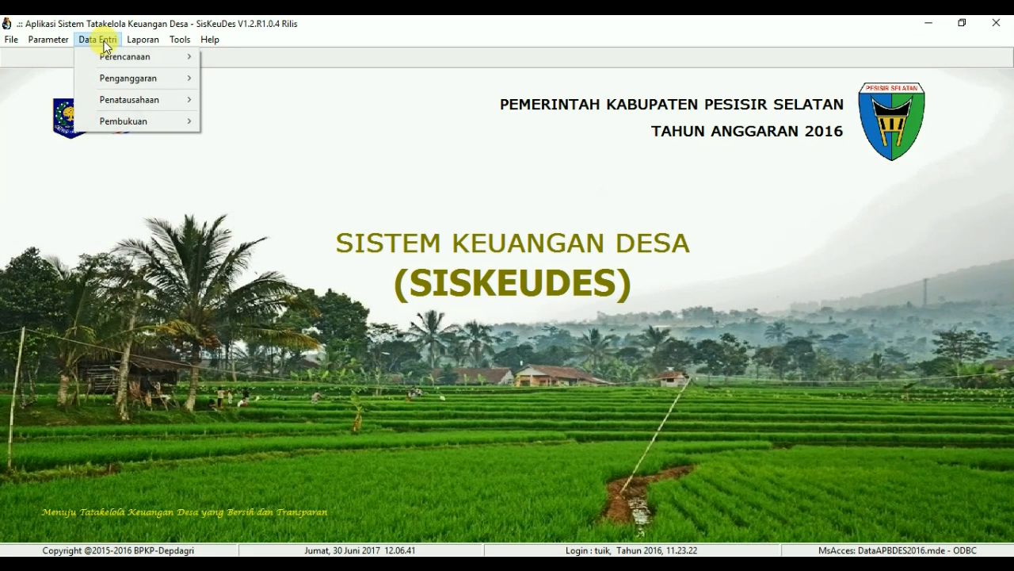
mouse_move(150, 79)
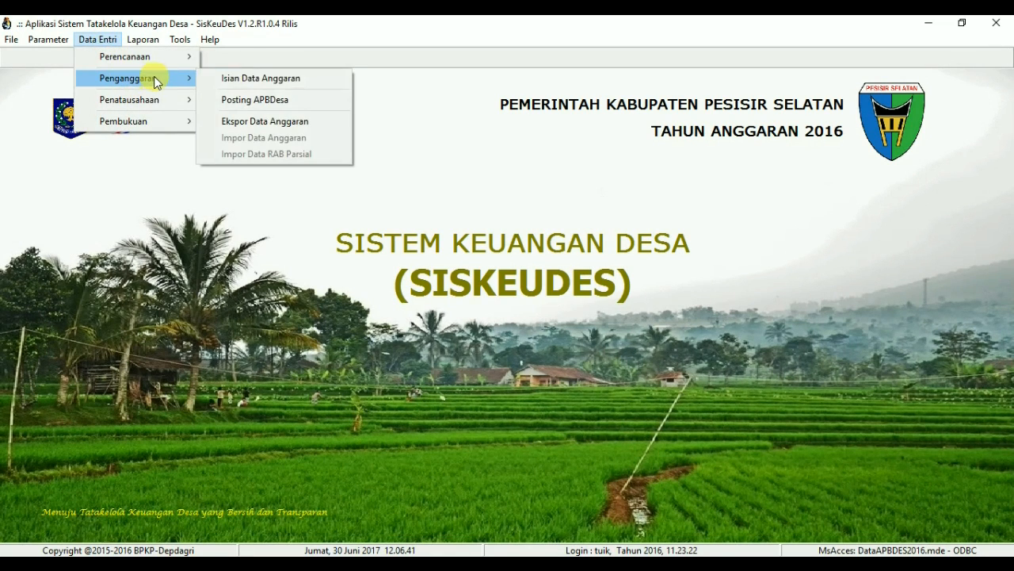
click(284, 80)
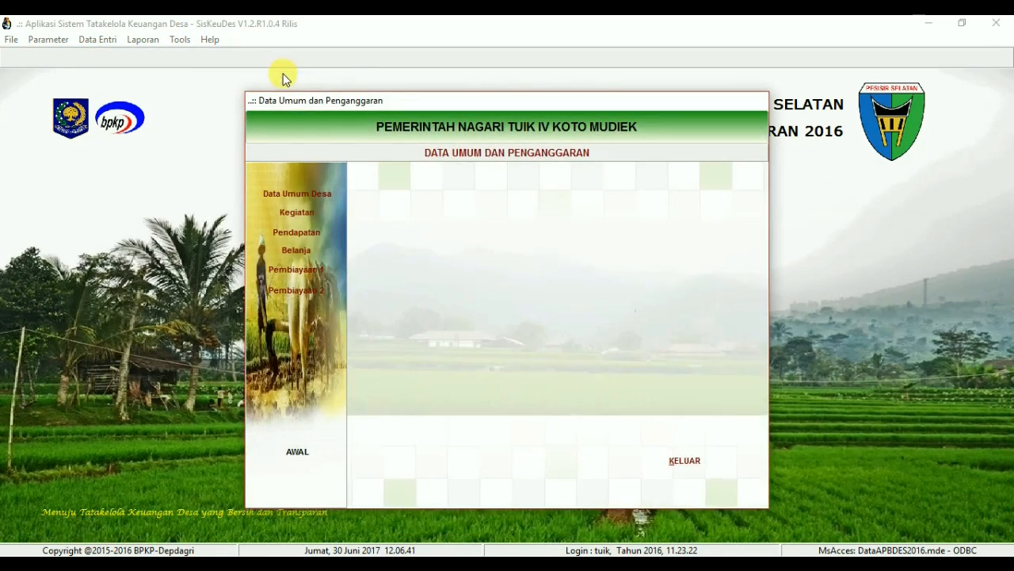
click(303, 214)
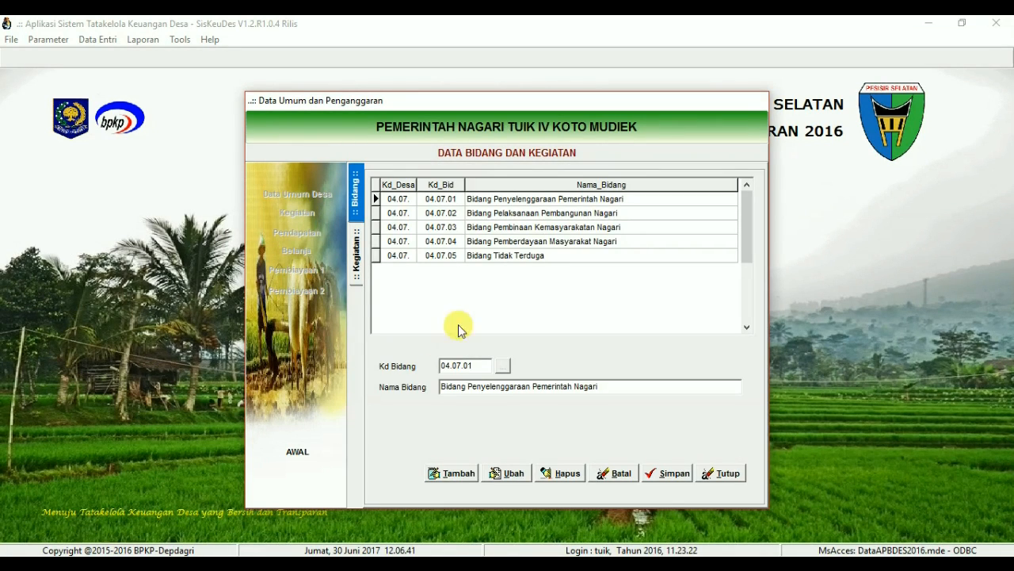
double_click(527, 204)
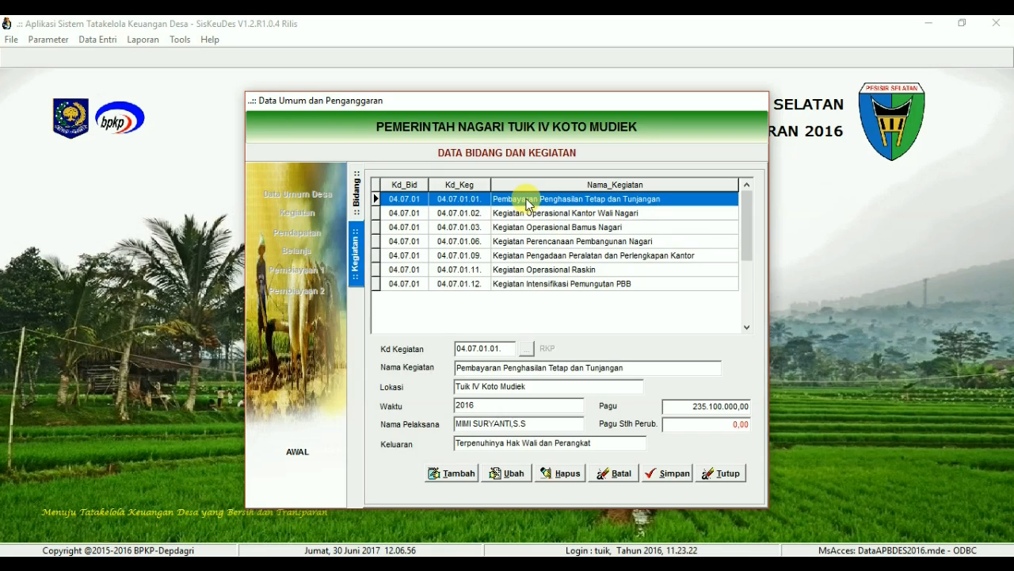
- Start a new budget activity from the RKP entry Pembayaran Penghasilan Tetap dan Tunjangan, cancel it and exit the budgeting form
click(458, 475)
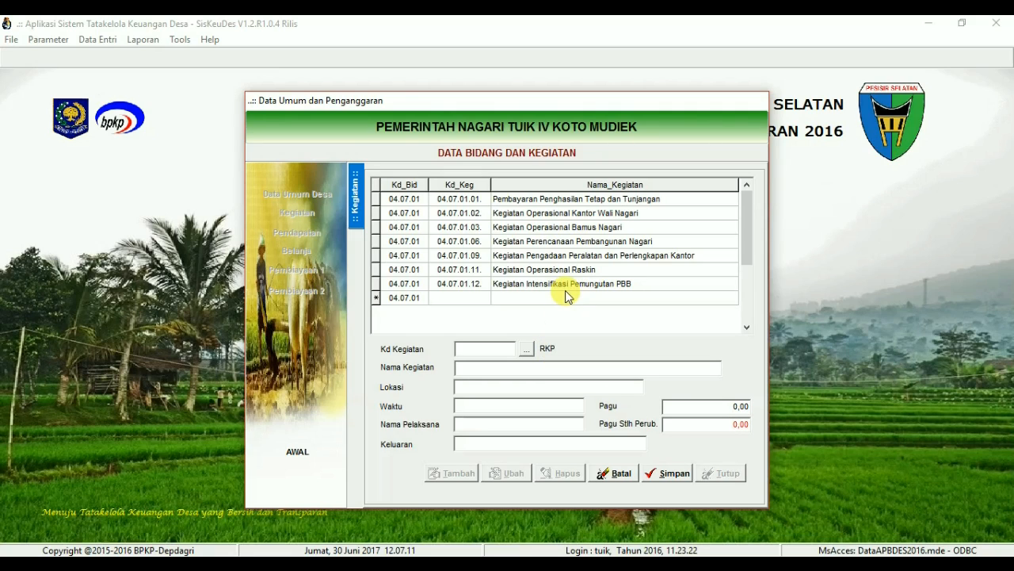
click(547, 349)
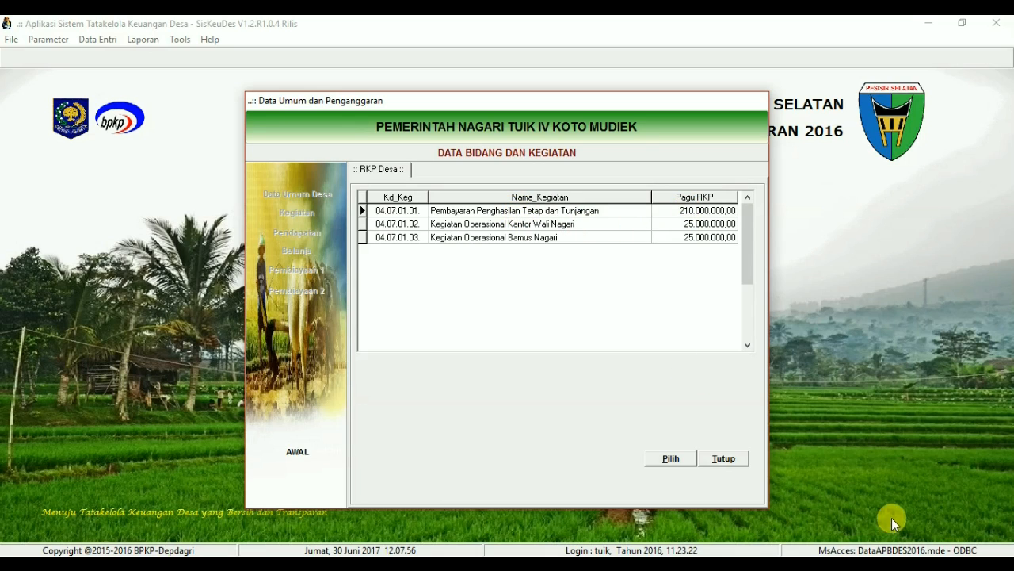
click(513, 212)
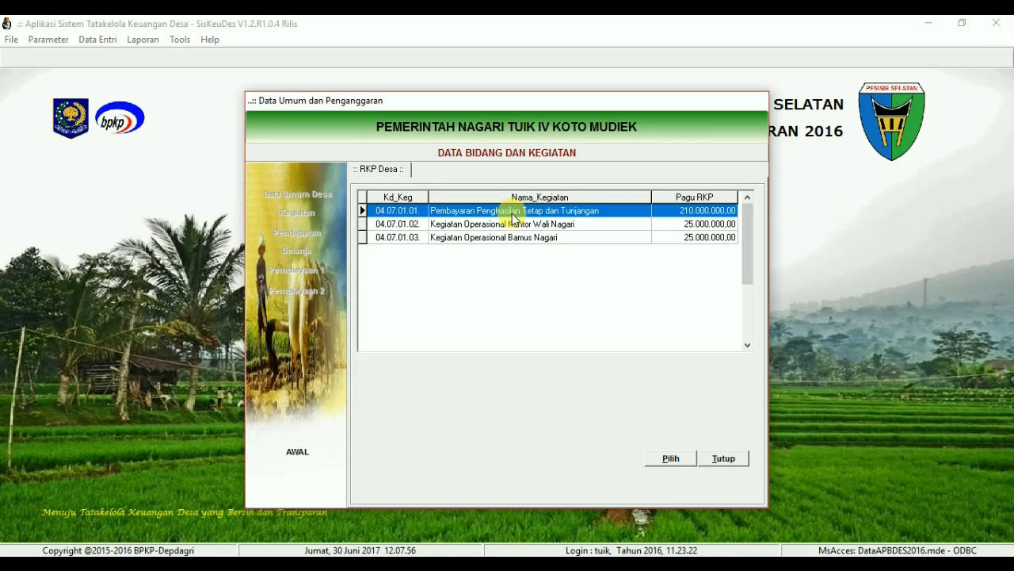
click(664, 459)
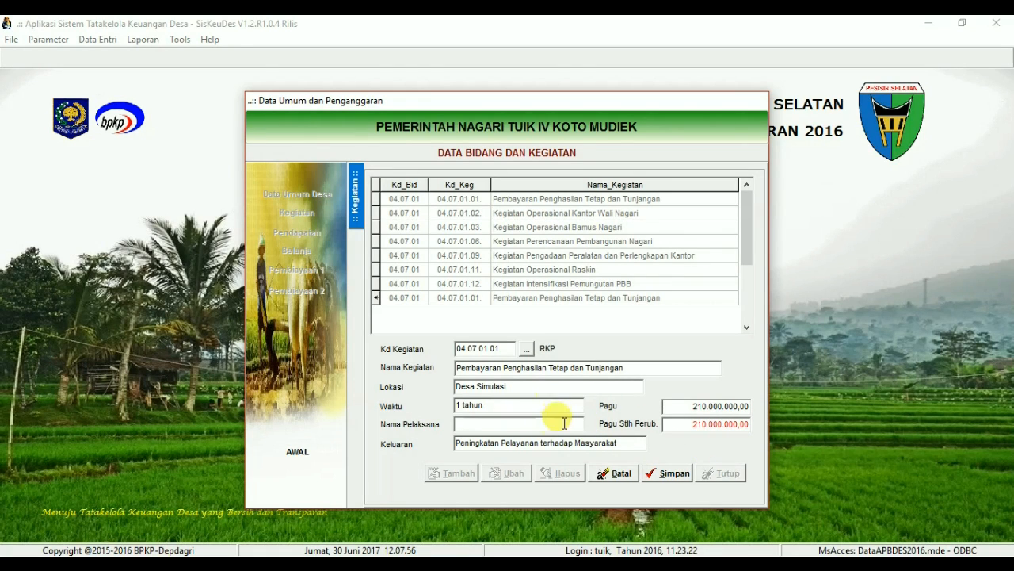
click(615, 476)
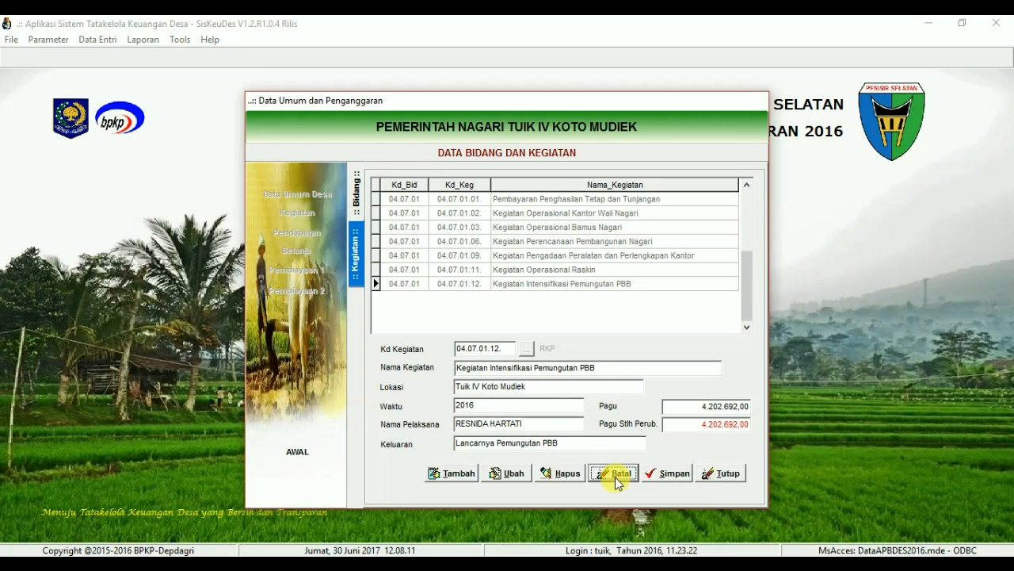
click(718, 478)
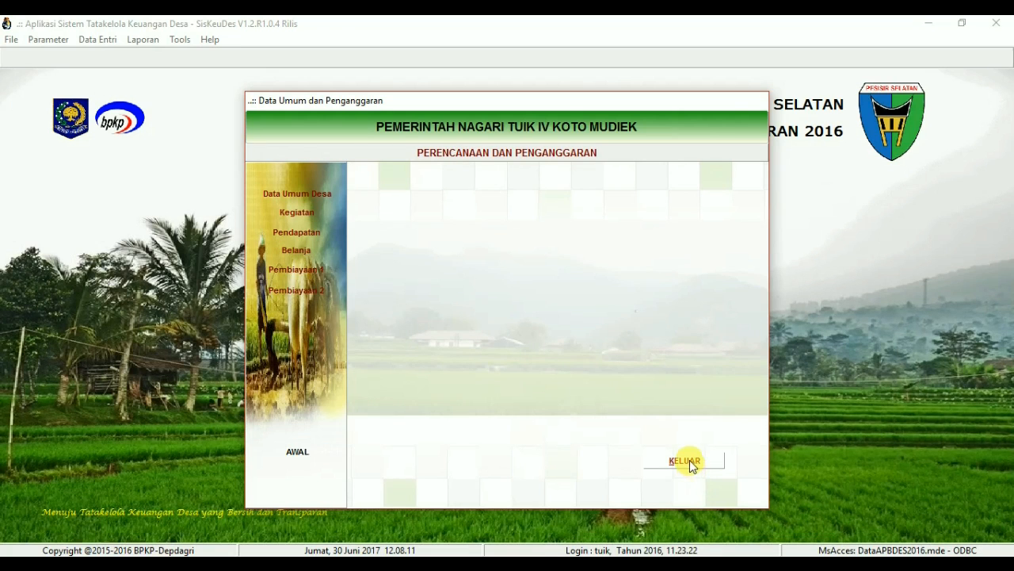
click(686, 461)
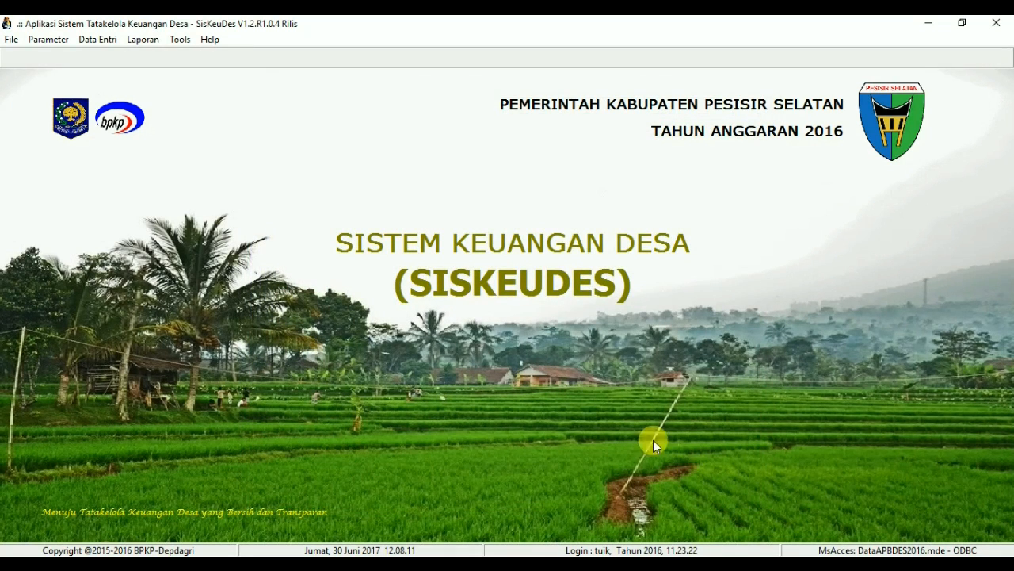